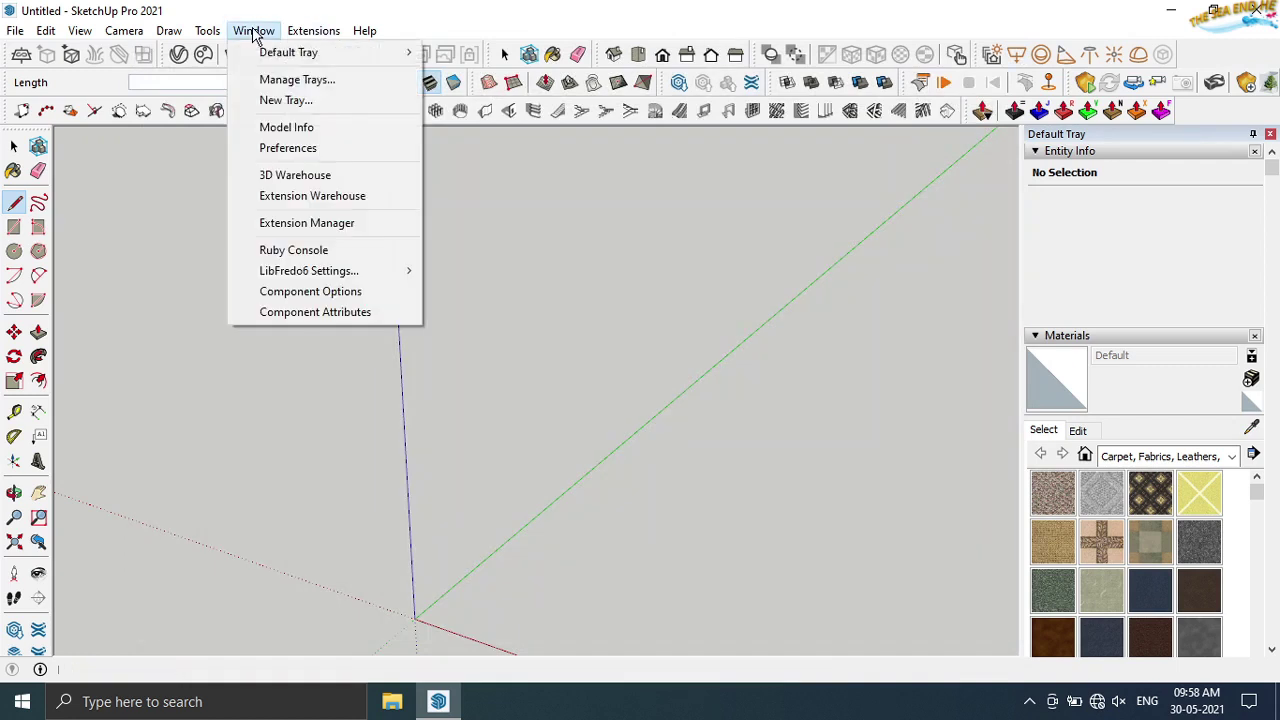
- Set the model units to Decimal millimetres with 0.0 mm display precision in Model Info
{"action": "left_click", "coordinate": [288, 126]}
{"action": "left_click", "coordinate": [770, 200]}
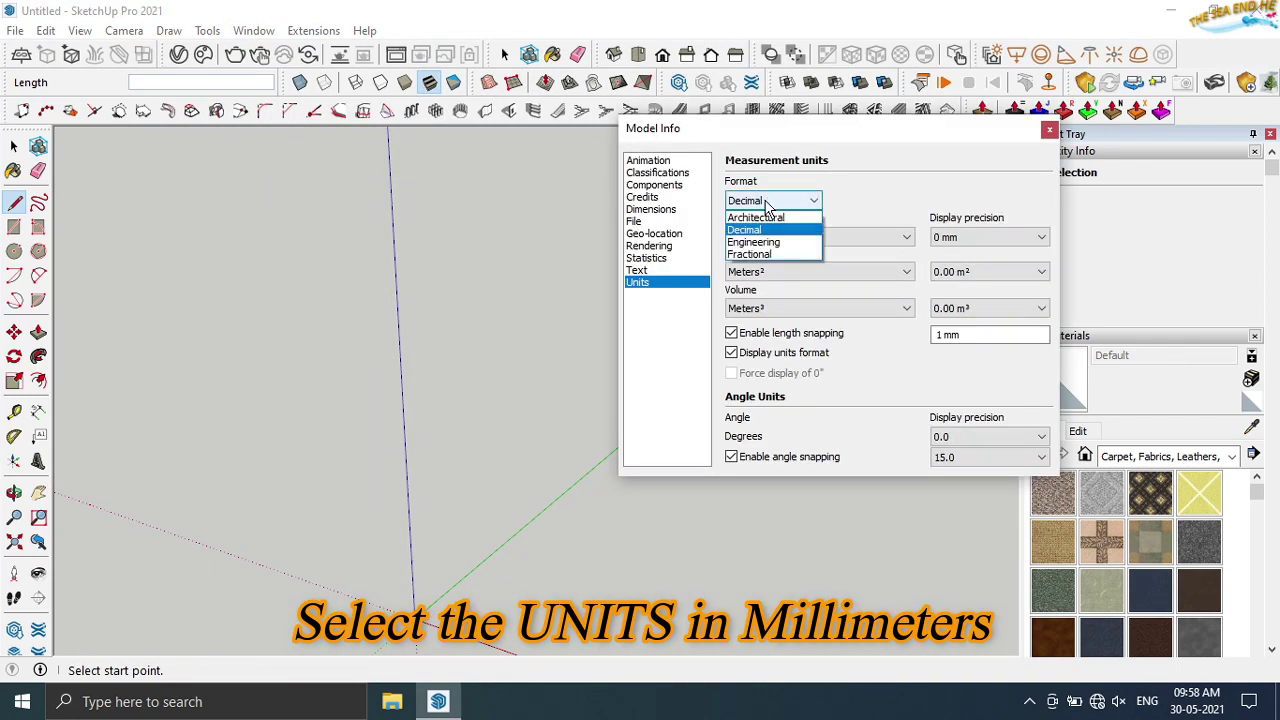
{"action": "left_click", "coordinate": [775, 231]}
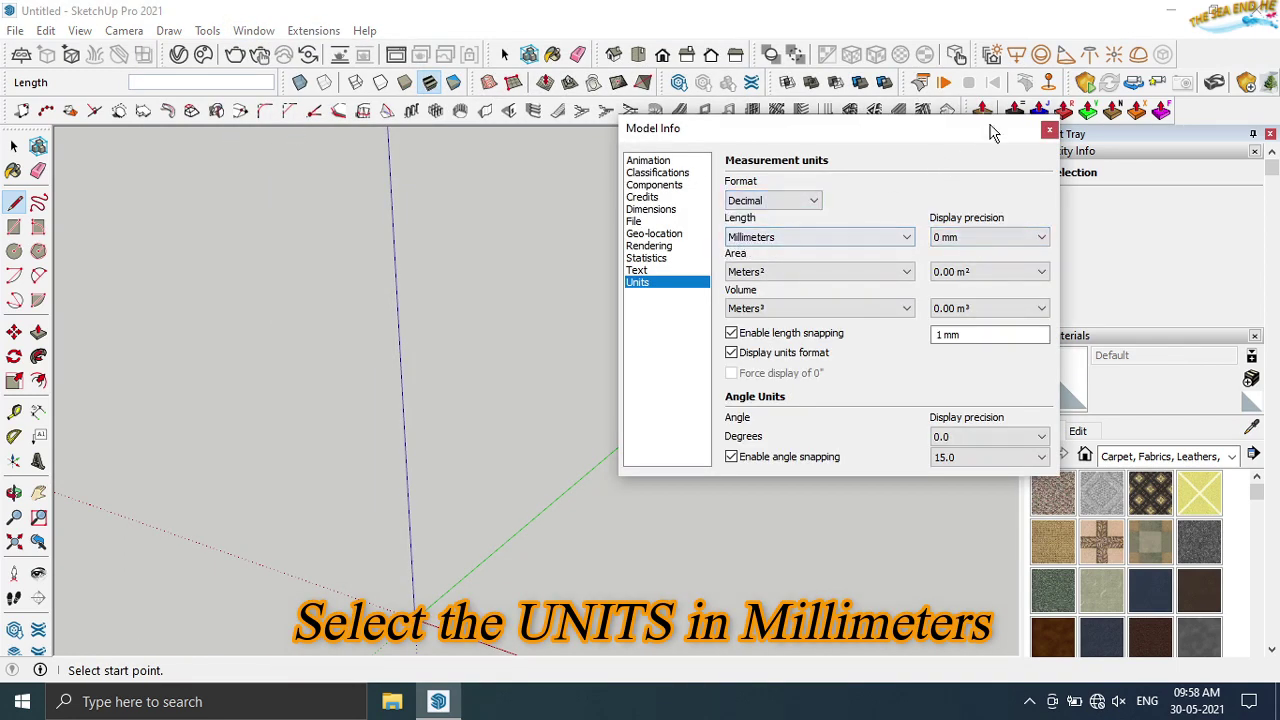
{"action": "left_click", "coordinate": [990, 238]}
{"action": "left_click", "coordinate": [968, 268]}
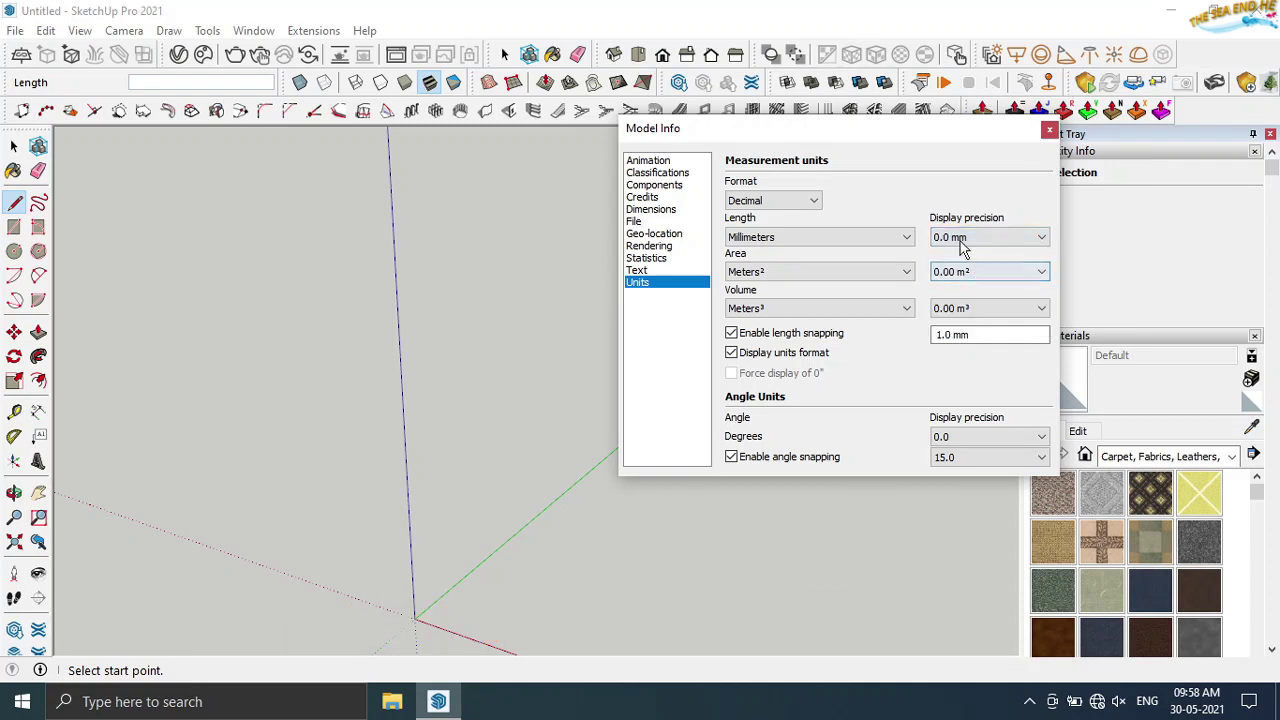
{"action": "left_click", "coordinate": [1048, 131]}
- Draw the first outline edges along the axes: 11, 15, 9 and 5 mm
{"action": "left_click", "coordinate": [678, 476]}
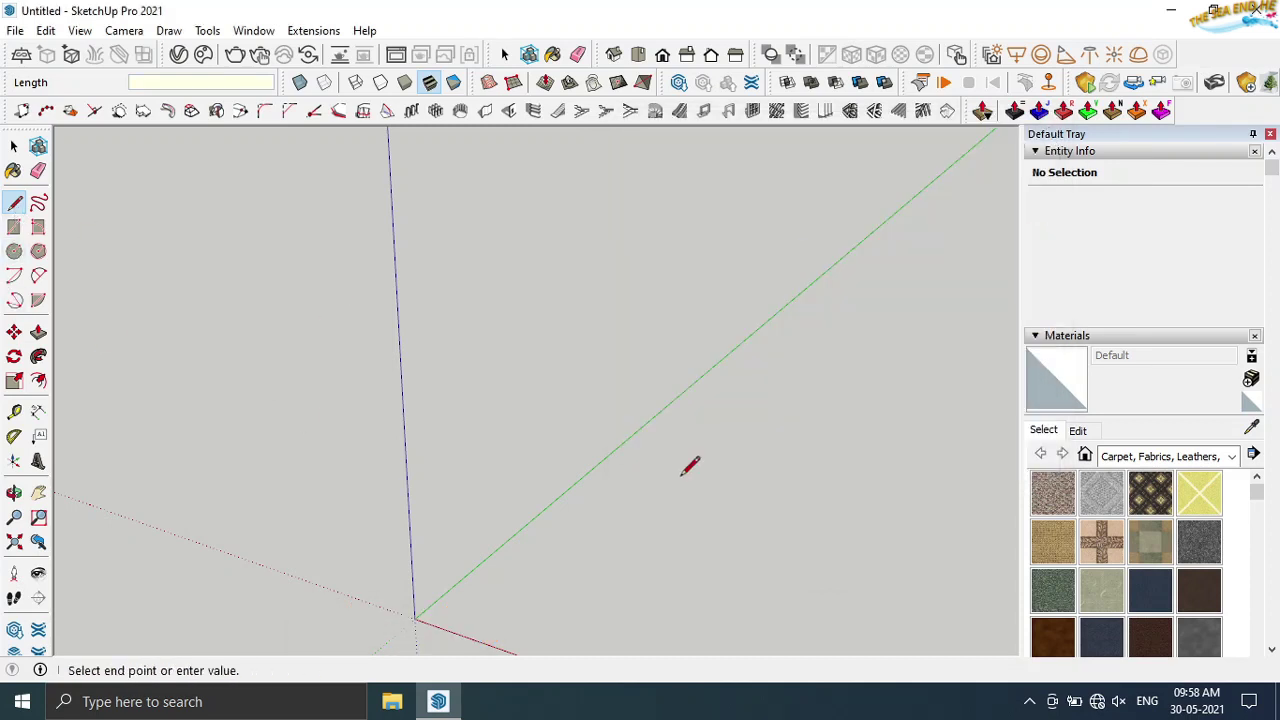
{"action": "type", "text": "11"}
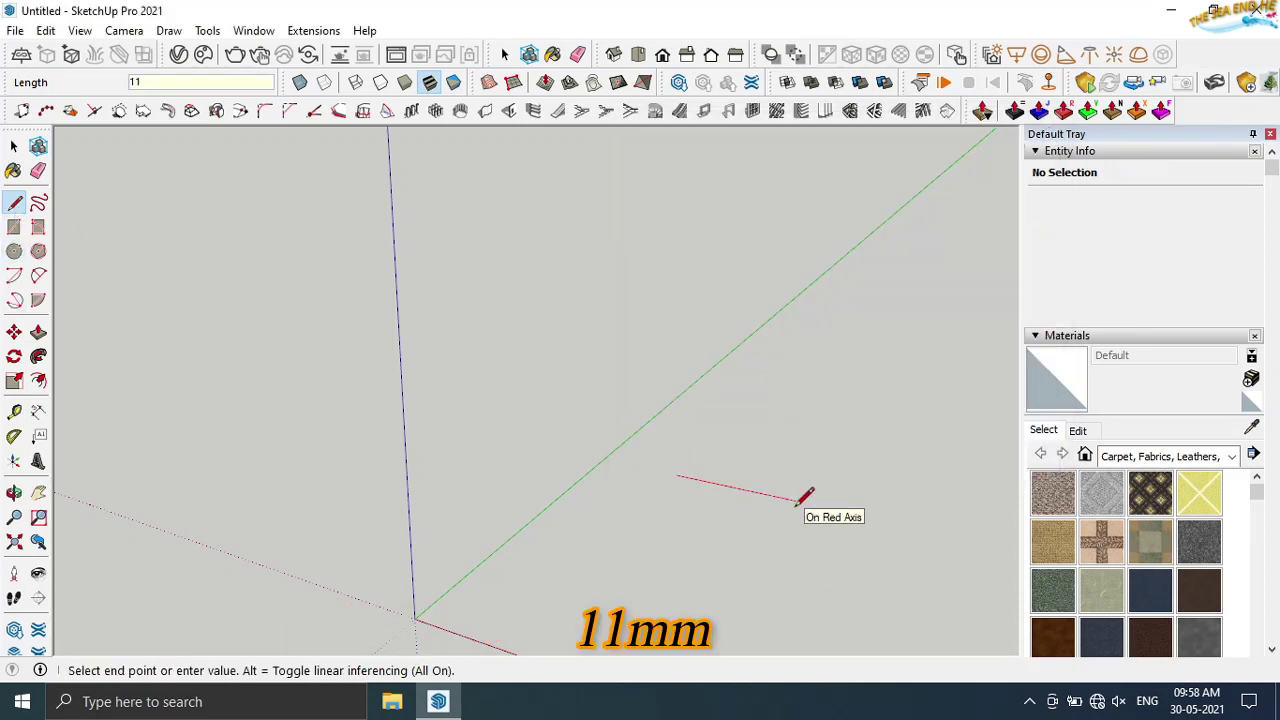
{"action": "key", "text": "Return"}
{"action": "scroll", "coordinate": [686, 466], "scroll_direction": "up", "scroll_amount": 3}
{"action": "scroll", "coordinate": [657, 449], "scroll_direction": "up", "scroll_amount": 3}
{"action": "scroll", "coordinate": [657, 449], "scroll_direction": "up", "scroll_amount": 2}
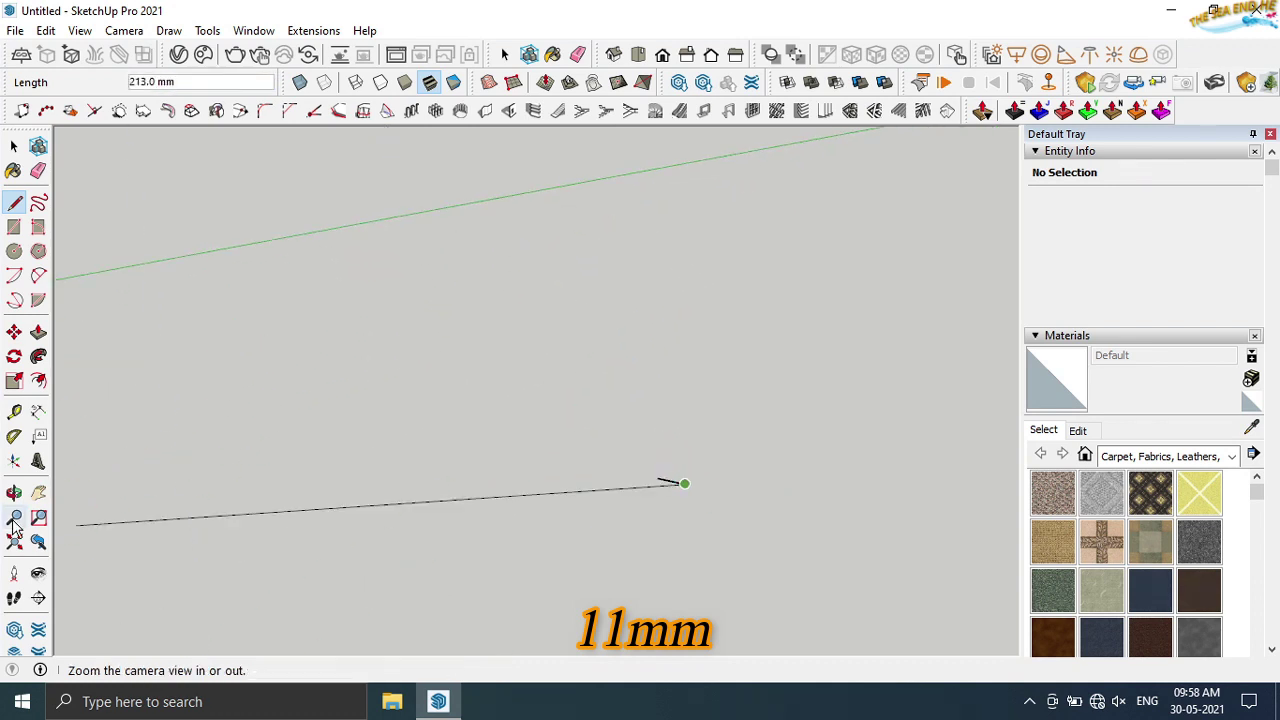
{"action": "left_click", "coordinate": [14, 541]}
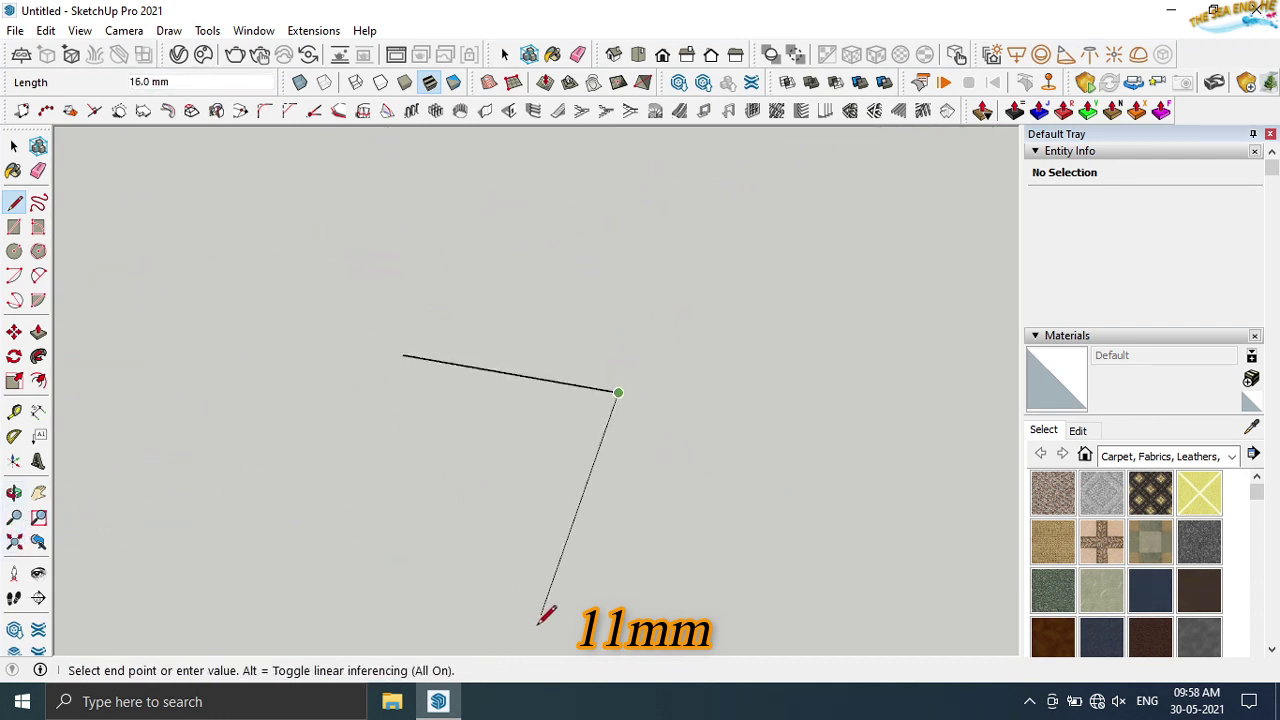
{"action": "middle_click_drag", "start_coordinate": [600, 608], "coordinate": [232, 445]}
{"action": "type", "text": "15"}
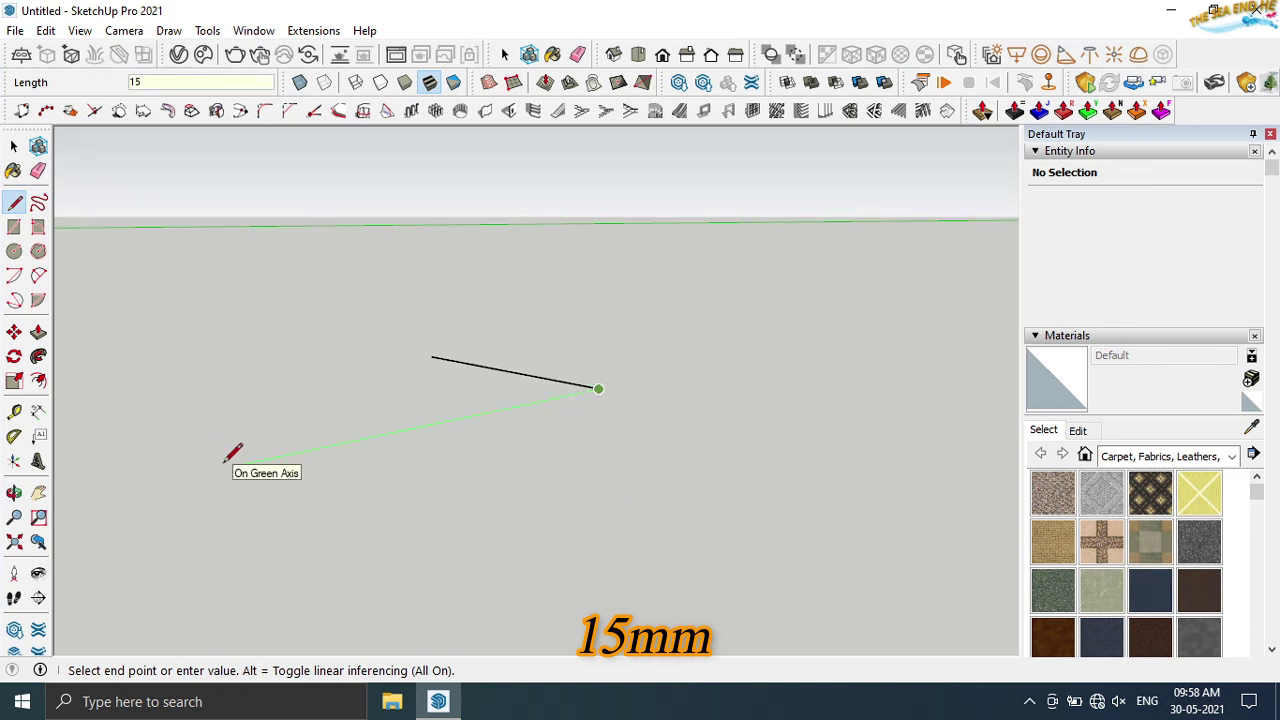
{"action": "key", "text": "Return"}
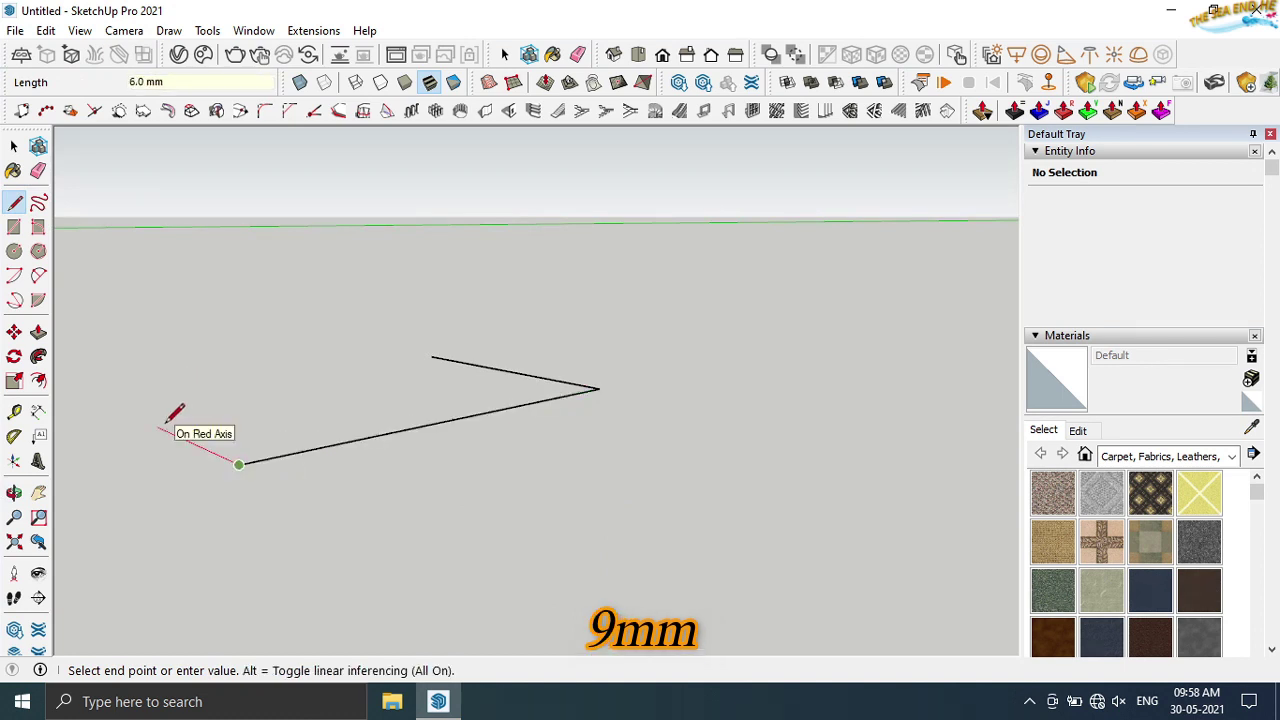
{"action": "type", "text": "5"}
{"action": "key", "text": "Return"}
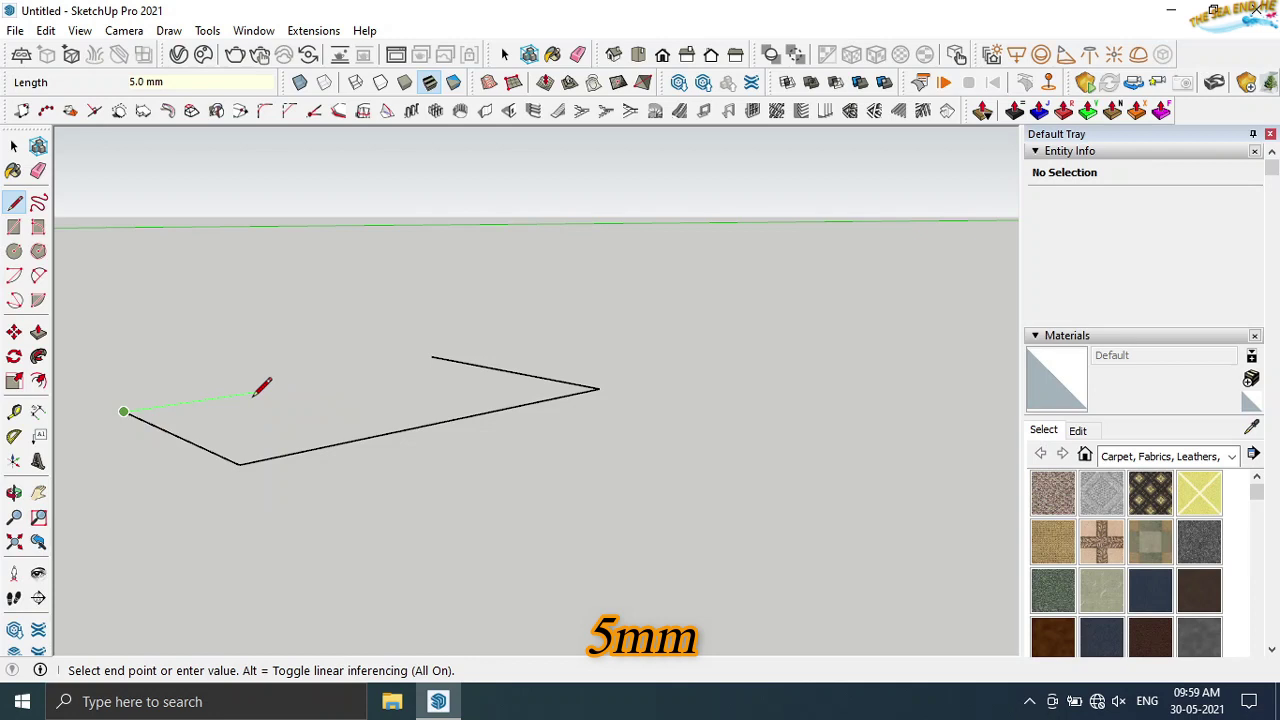
{"action": "key", "text": "Return"}
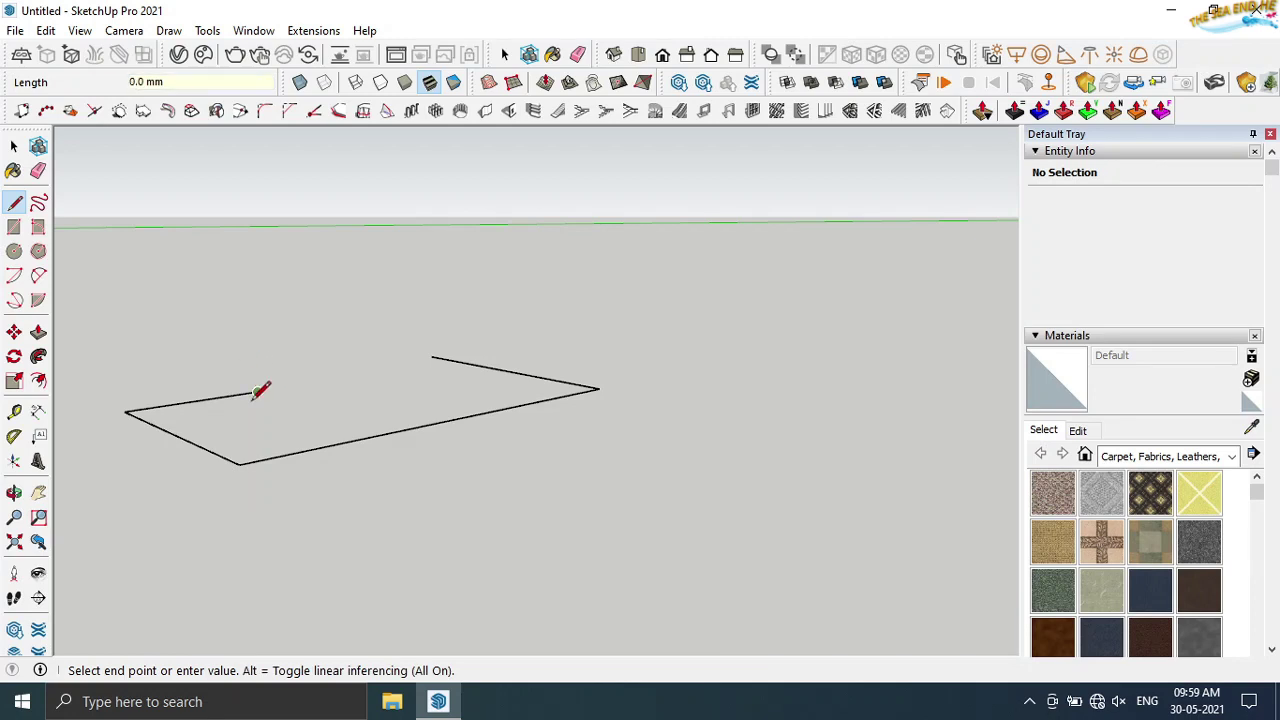
{"action": "key", "text": "Escape"}
- In Top view, add the 5, 2 and 1.2 mm left-side edges and close the outline diagonally
{"action": "key", "text": "F2"}
{"action": "left_click", "coordinate": [433, 251]}
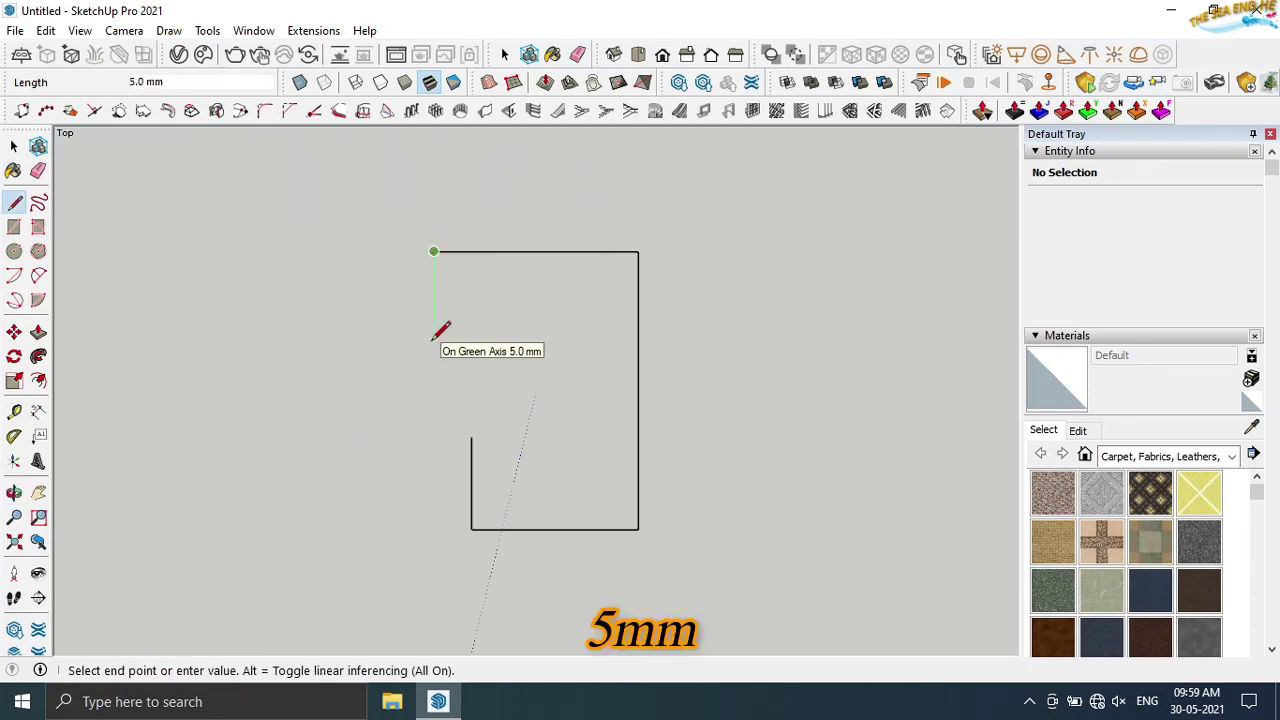
{"action": "key", "text": "Return"}
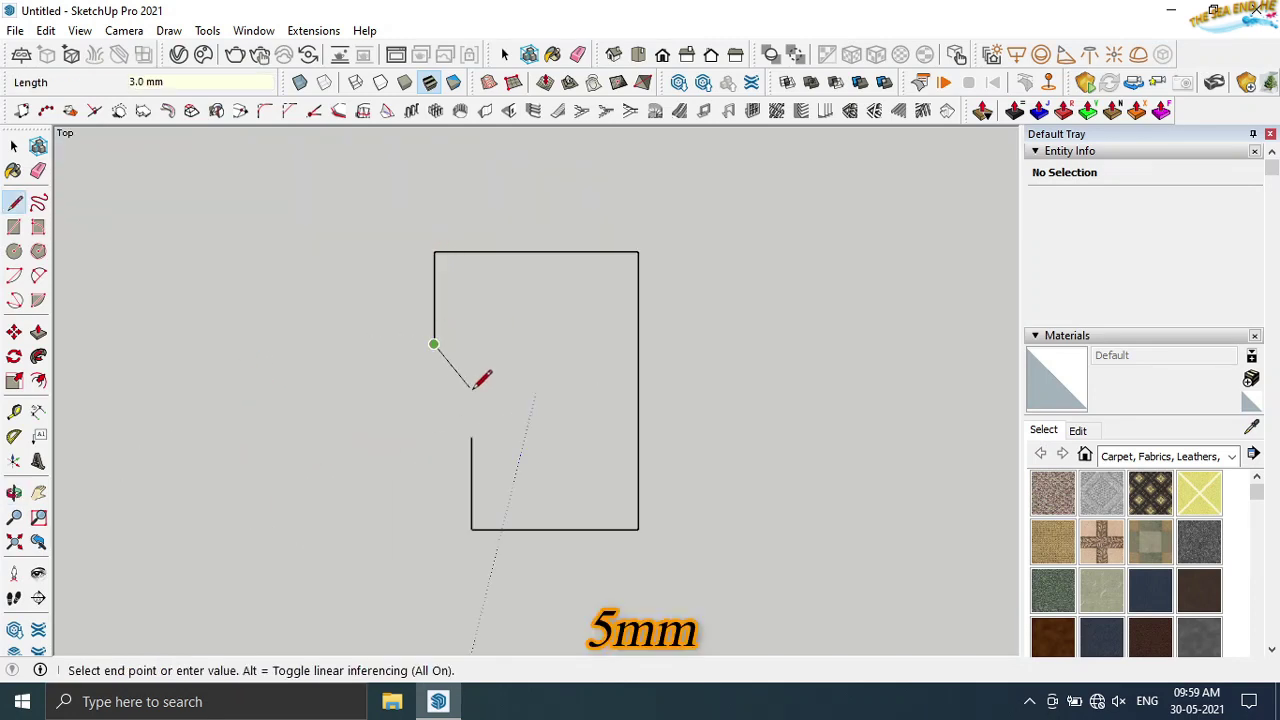
{"action": "scroll", "coordinate": [463, 358], "scroll_direction": "up", "scroll_amount": 2}
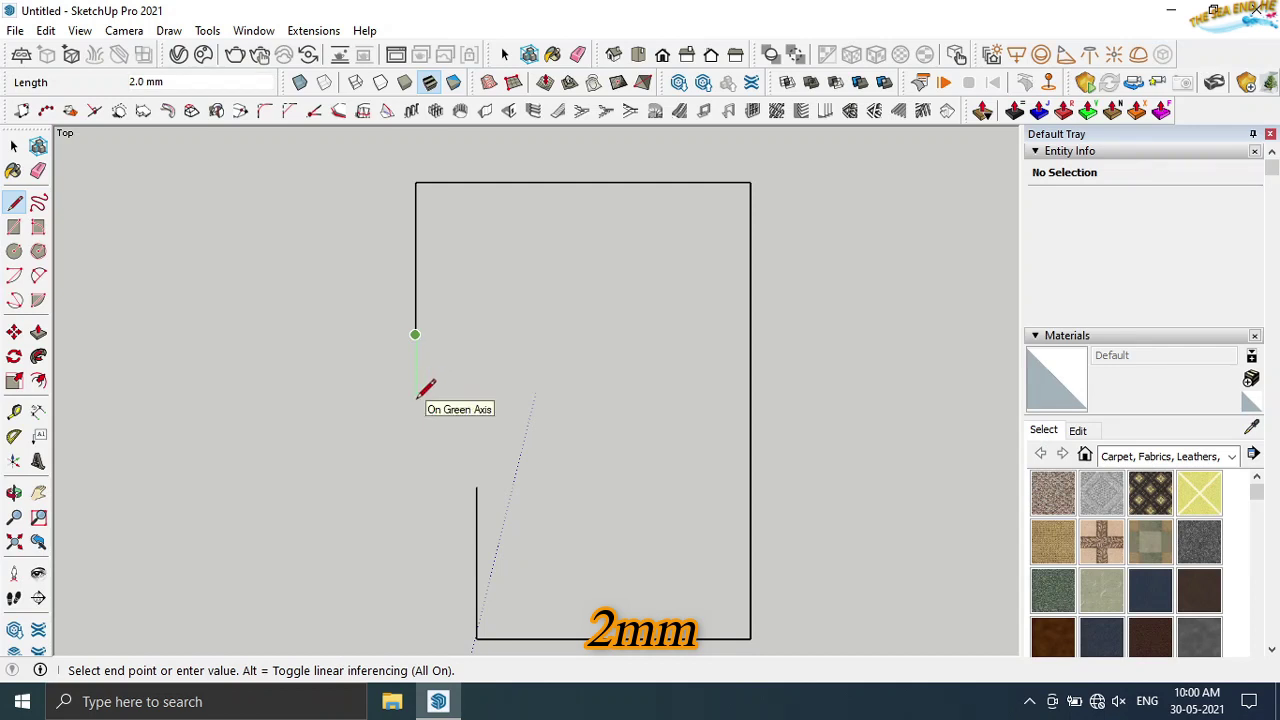
{"action": "key", "text": "Return"}
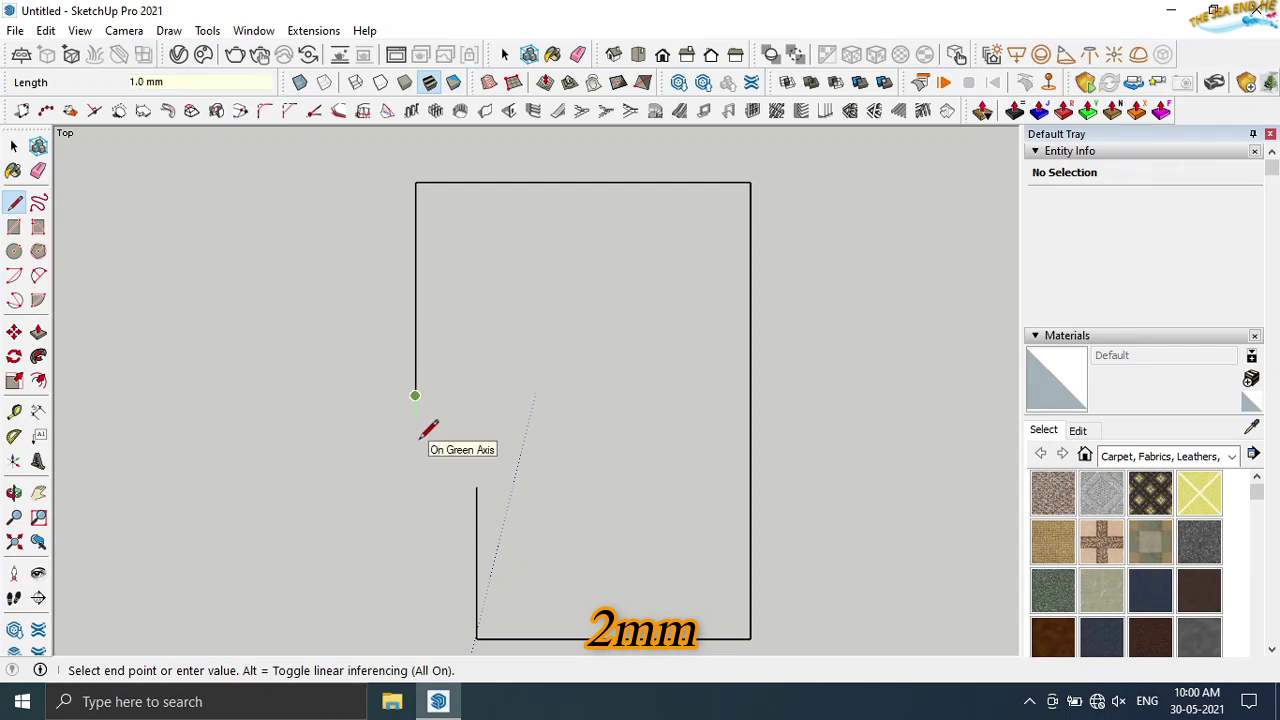
{"action": "type", "text": "2"}
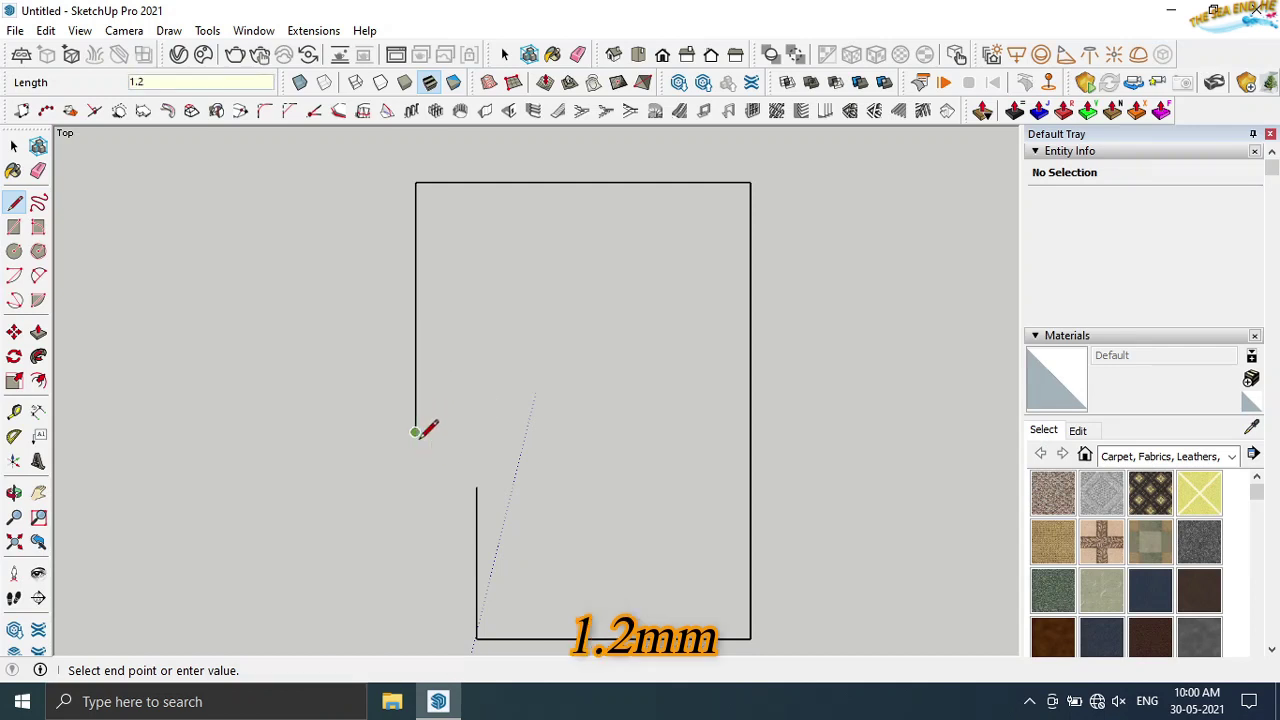
{"action": "left_click", "coordinate": [477, 488]}
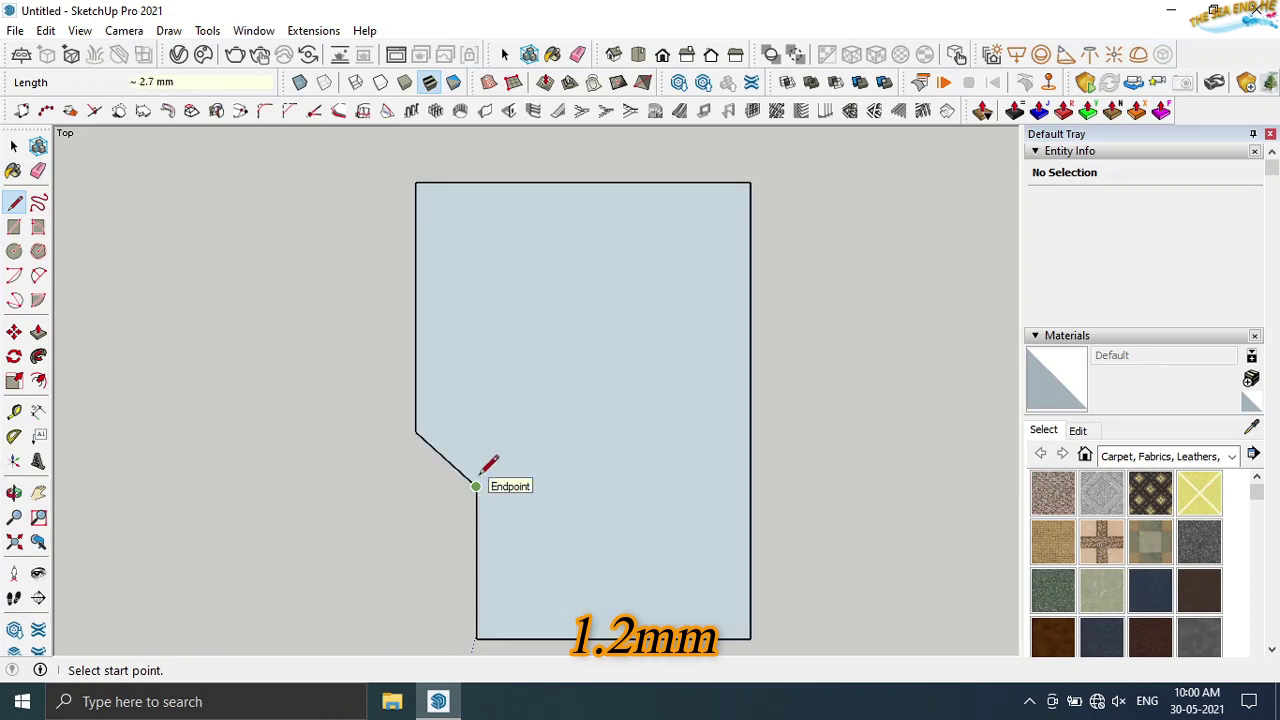
- Delete a short edge on the left side of the card outline
{"action": "left_click", "coordinate": [14, 146]}
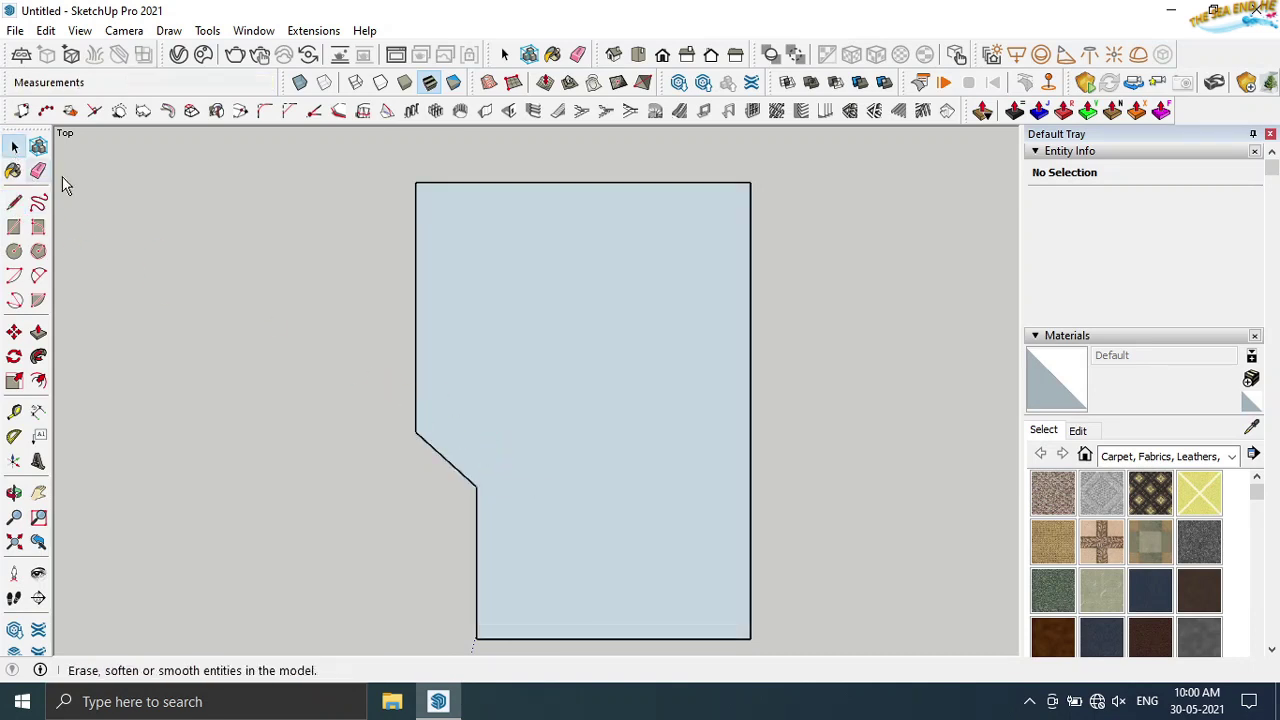
{"action": "left_click", "coordinate": [417, 343]}
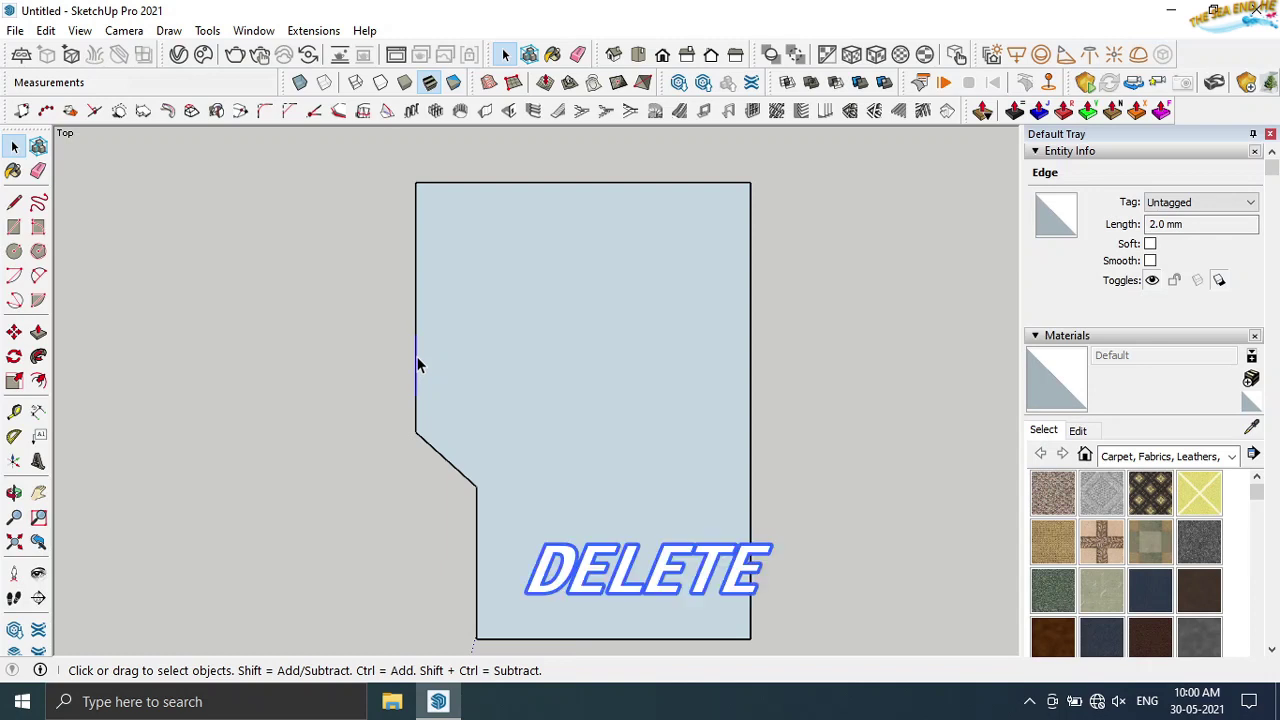
{"action": "key", "text": "Delete"}
{"action": "scroll", "coordinate": [417, 360], "scroll_direction": "up", "scroll_amount": 1}
{"action": "scroll", "coordinate": [417, 360], "scroll_direction": "up", "scroll_amount": 1}
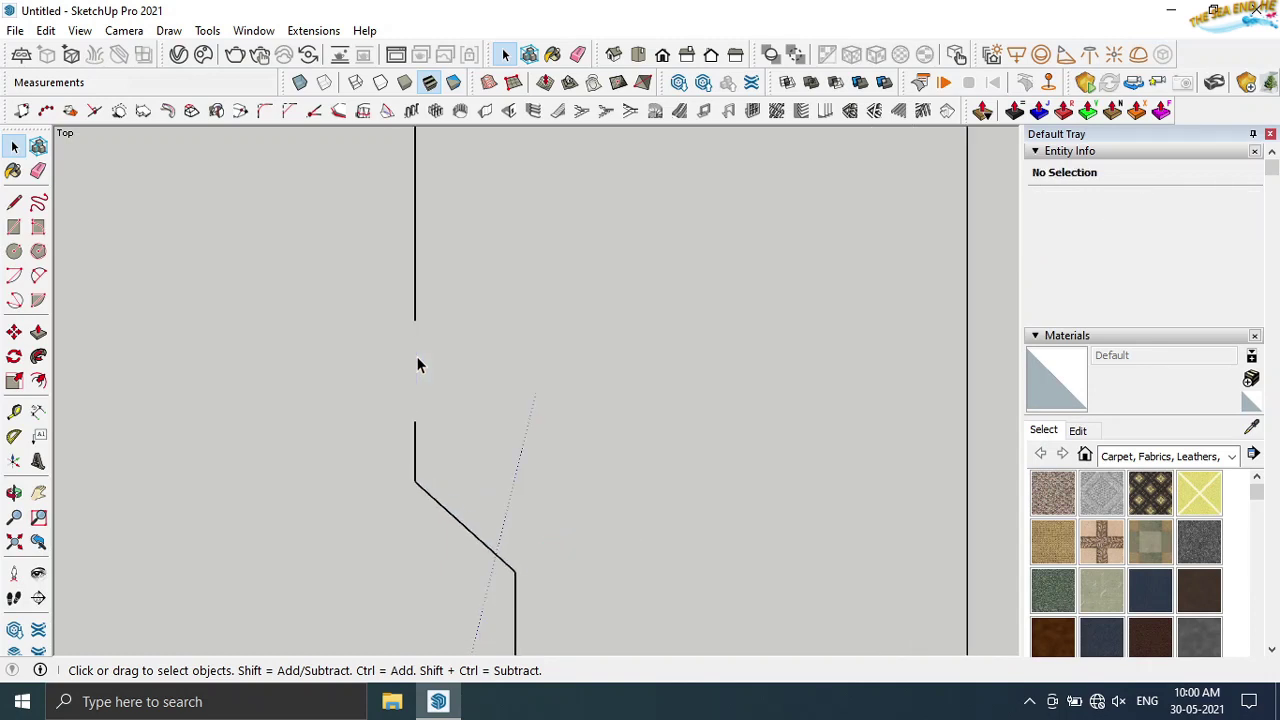
{"action": "scroll", "coordinate": [386, 405], "scroll_direction": "up", "scroll_amount": 1}
- Draw 1 mm horizontal and vertical notch edges and close the gap so the face refills
{"action": "left_click", "coordinate": [14, 202]}
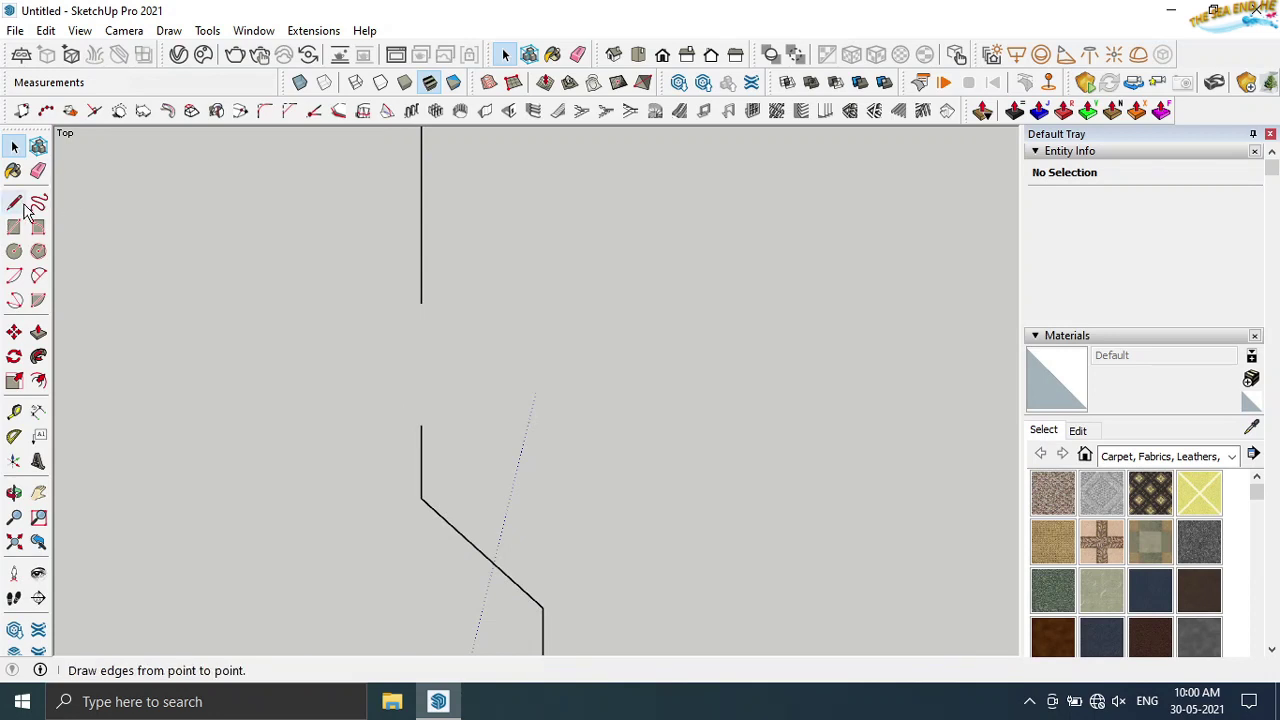
{"action": "left_click", "coordinate": [420, 424]}
{"action": "type", "text": "1"}
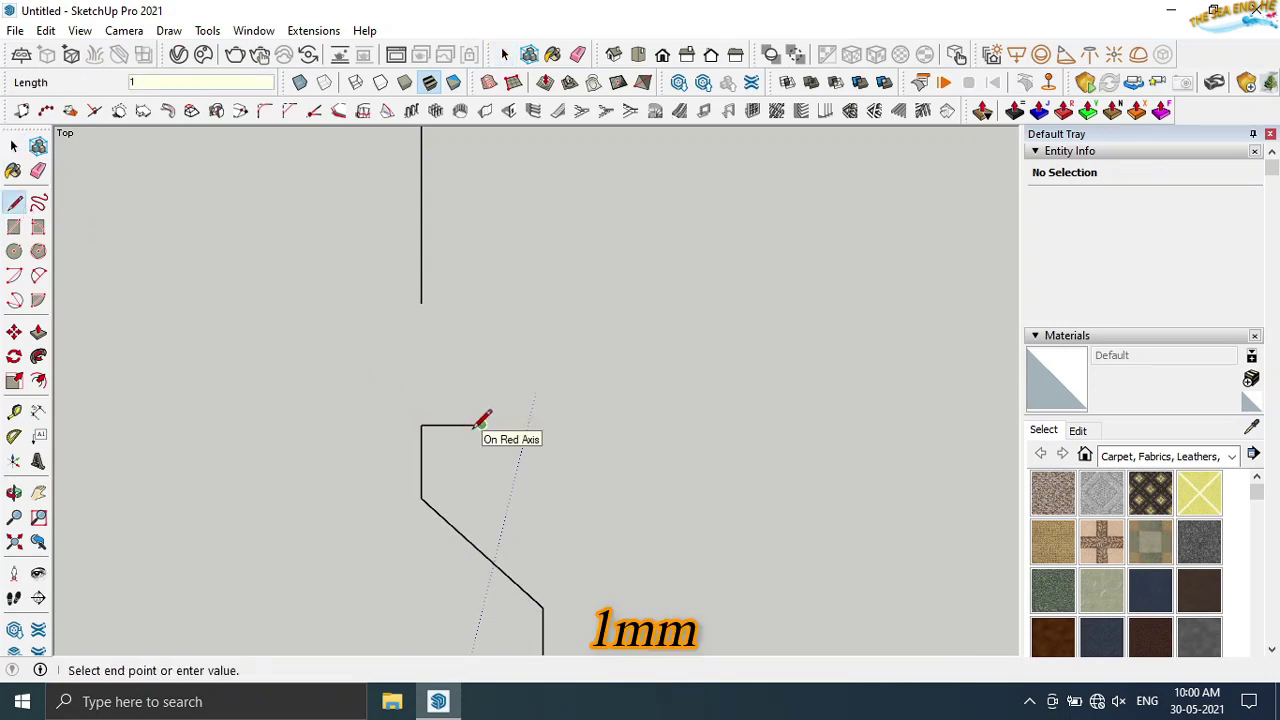
{"action": "key", "text": "Return"}
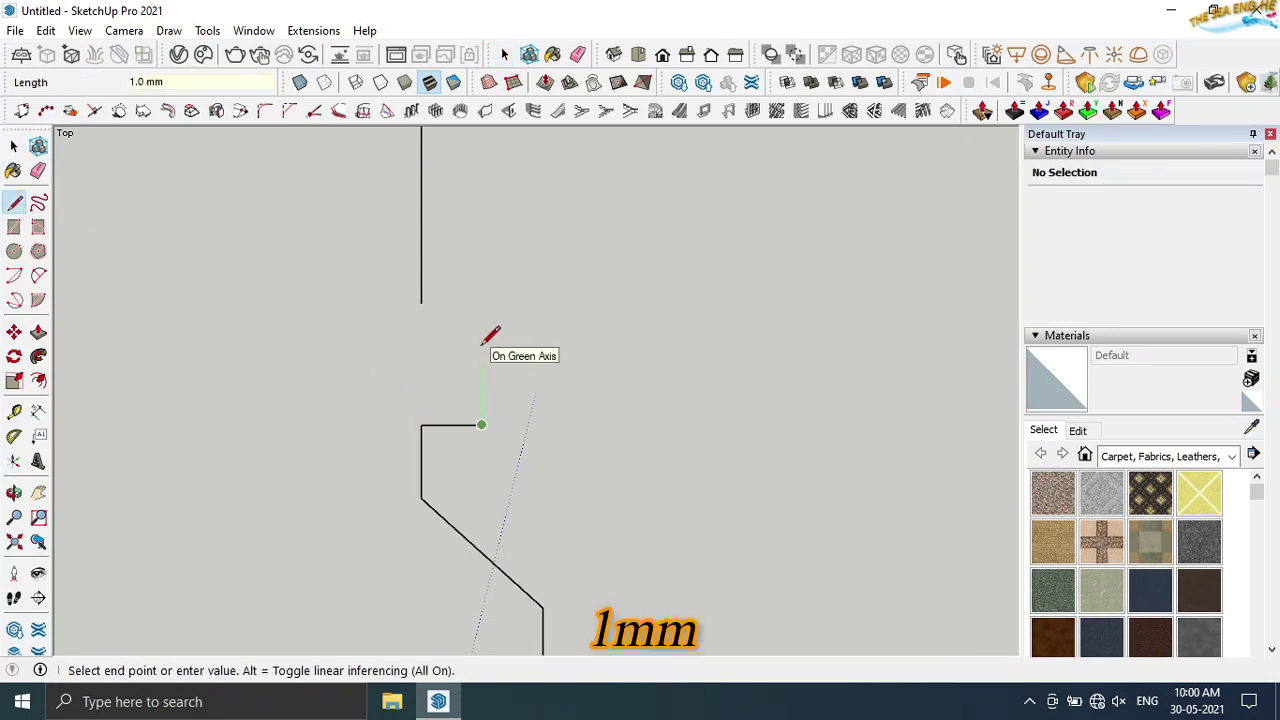
{"action": "type", "text": "1"}
{"action": "key", "text": "Return"}
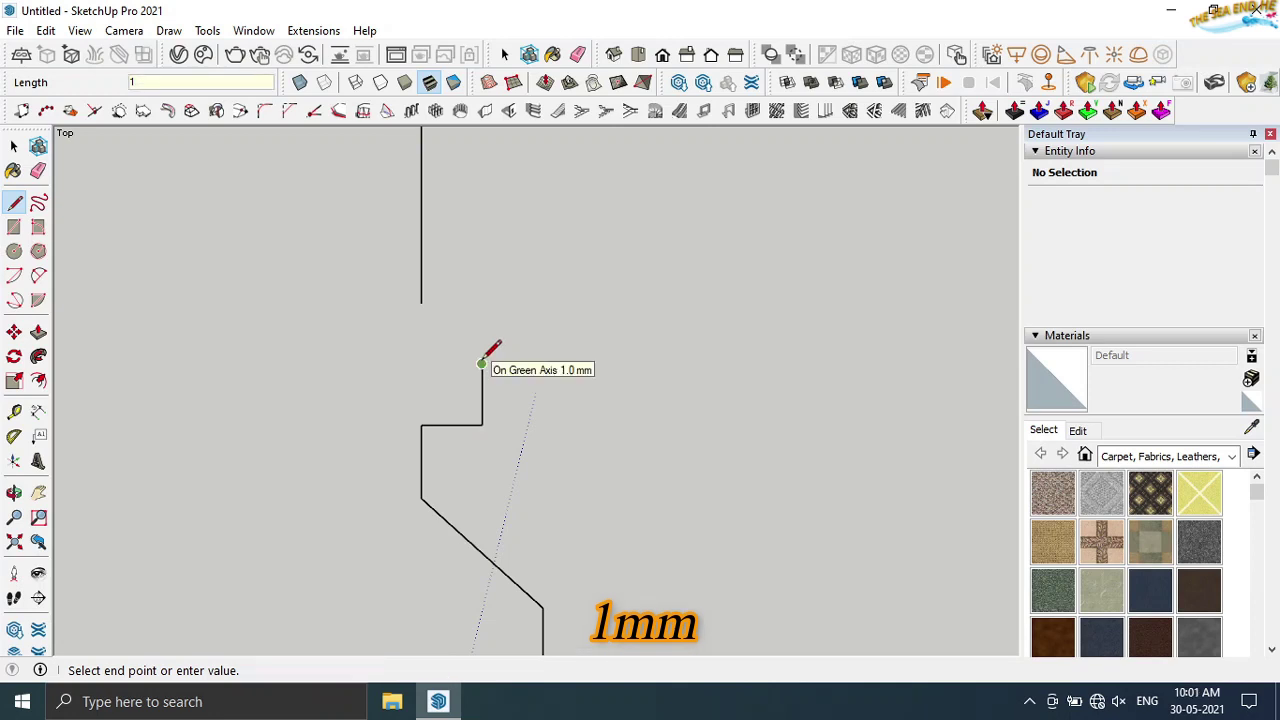
{"action": "left_click", "coordinate": [421, 301]}
{"action": "scroll", "coordinate": [502, 290], "scroll_direction": "down", "scroll_amount": 4}
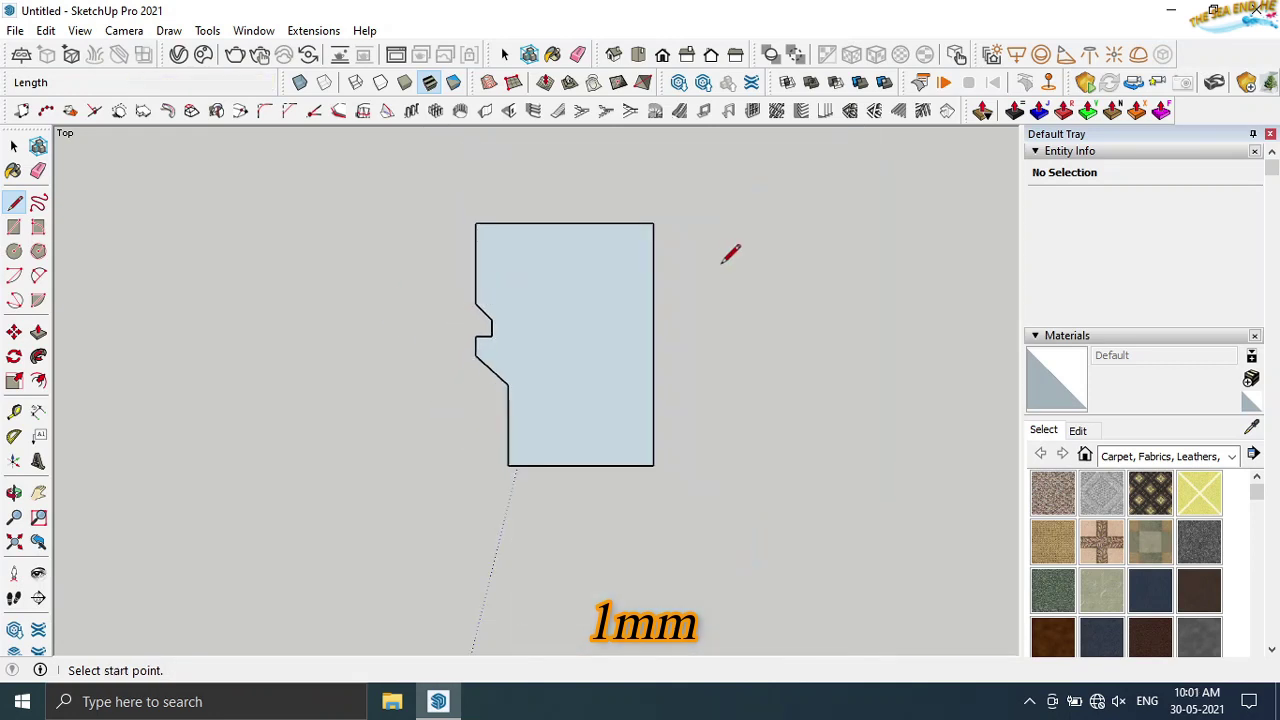
{"action": "scroll", "coordinate": [474, 340], "scroll_direction": "up", "scroll_amount": 5}
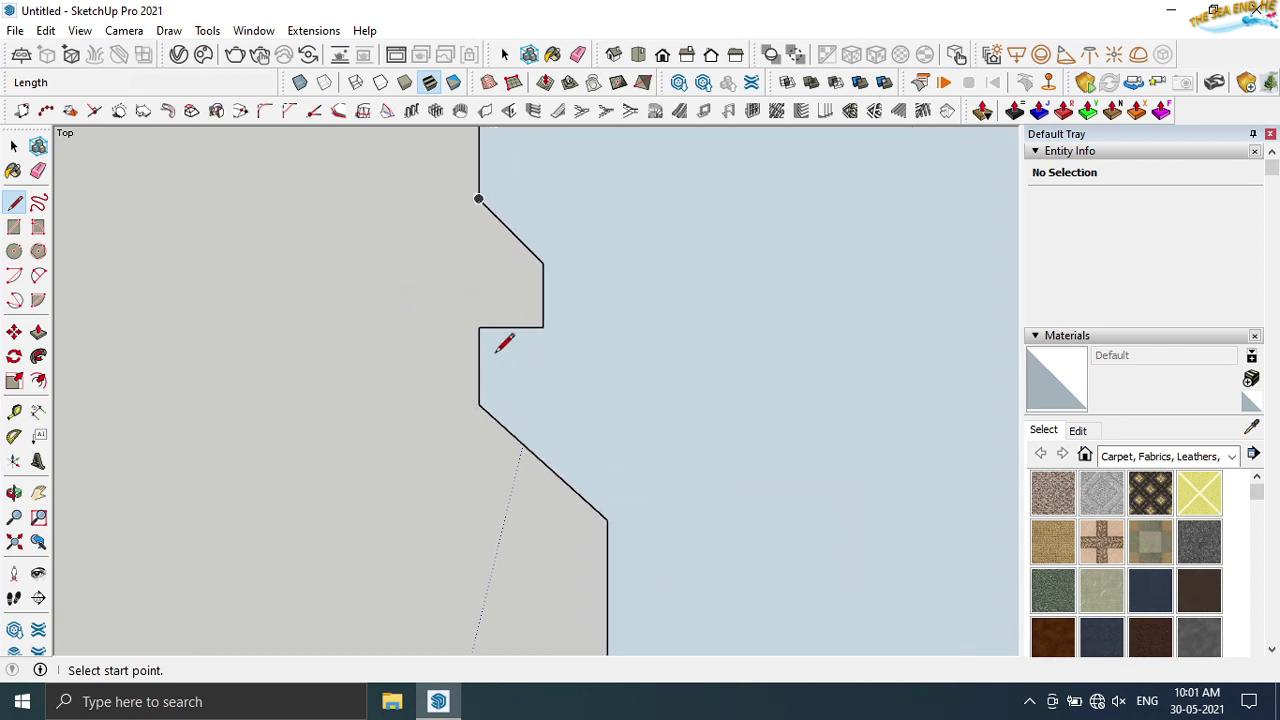
{"action": "scroll", "coordinate": [503, 343], "scroll_direction": "up", "scroll_amount": 4}
{"action": "key", "text": "space"}
{"action": "scroll", "coordinate": [302, 323], "scroll_direction": "down", "scroll_amount": 2}
{"action": "scroll", "coordinate": [302, 323], "scroll_direction": "down", "scroll_amount": 3}
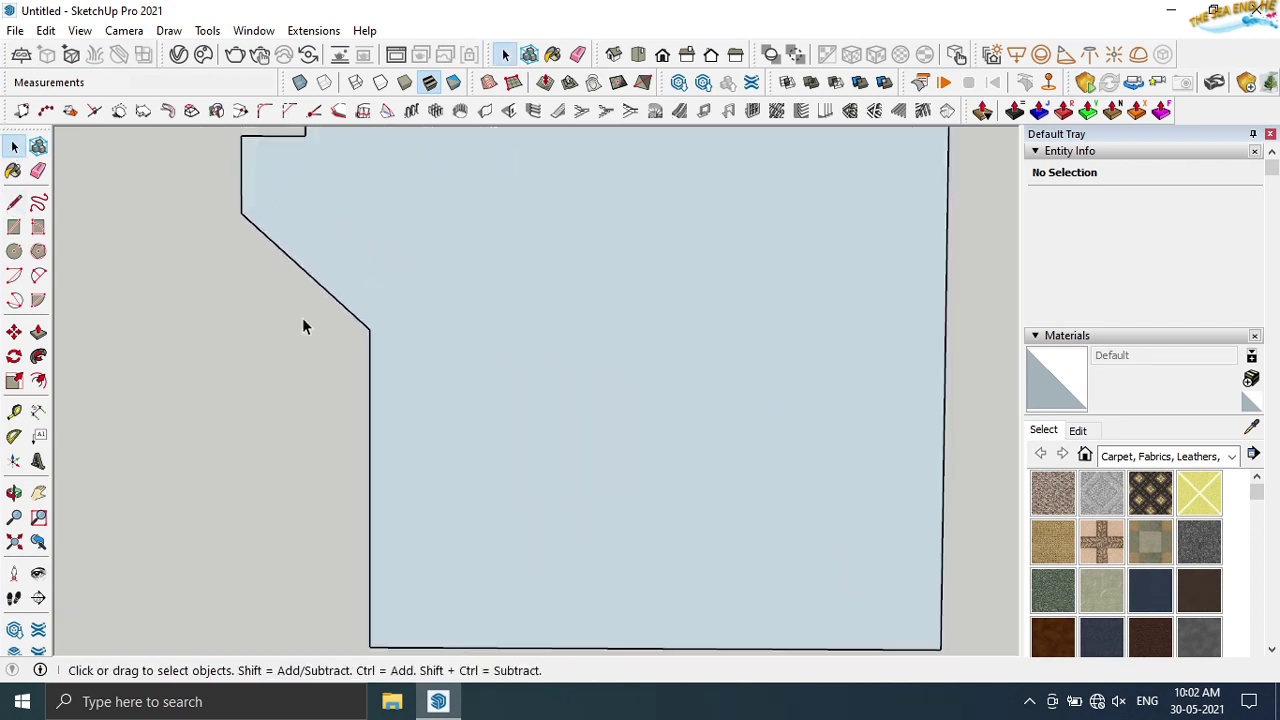
{"action": "scroll", "coordinate": [310, 335], "scroll_direction": "down", "scroll_amount": 3}
{"action": "mouse_move", "coordinate": [323, 343]}
{"action": "middle_mouse_down"}
{"action": "mouse_move", "coordinate": [480, 300]}
{"action": "mouse_move", "coordinate": [731, 266]}
{"action": "mouse_move", "coordinate": [217, 503]}
{"action": "mouse_move", "coordinate": [234, 457]}
{"action": "middle_mouse_up"}
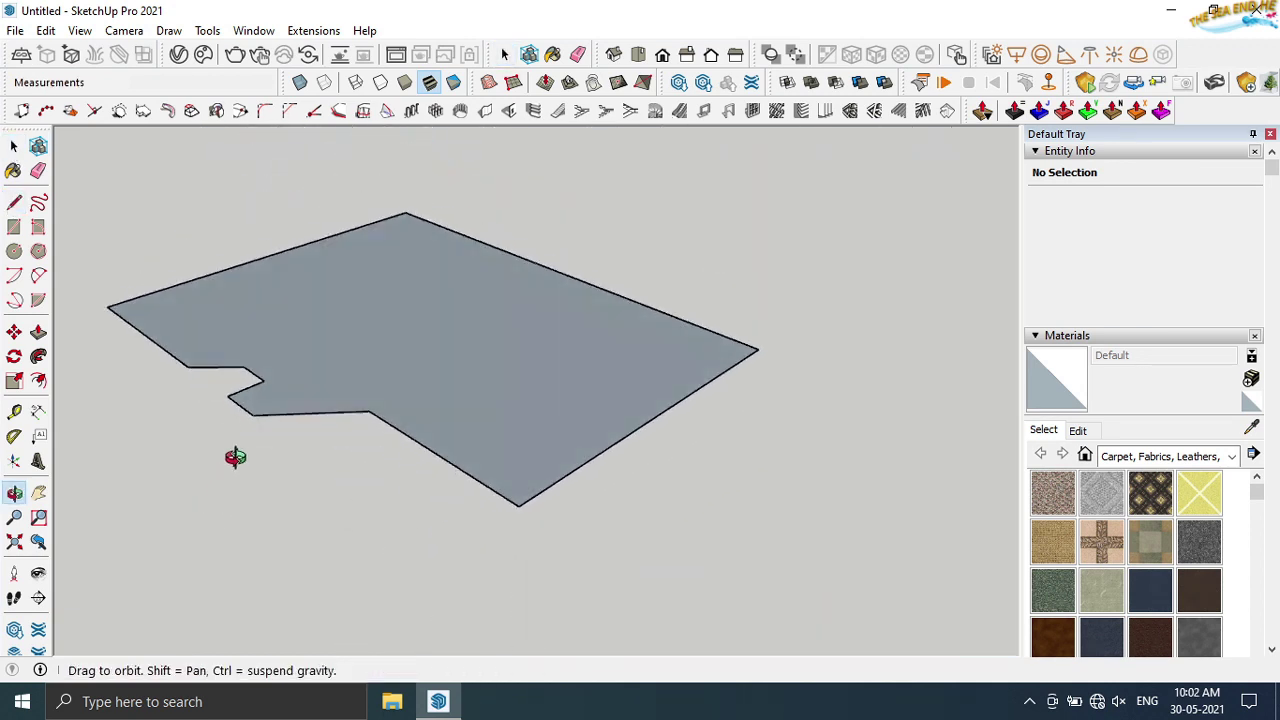
- Push/Pull the card face up 0.7 mm into a thin slab and orbit to inspect it
{"action": "left_click", "coordinate": [614, 54]}
{"action": "left_click", "coordinate": [38, 331]}
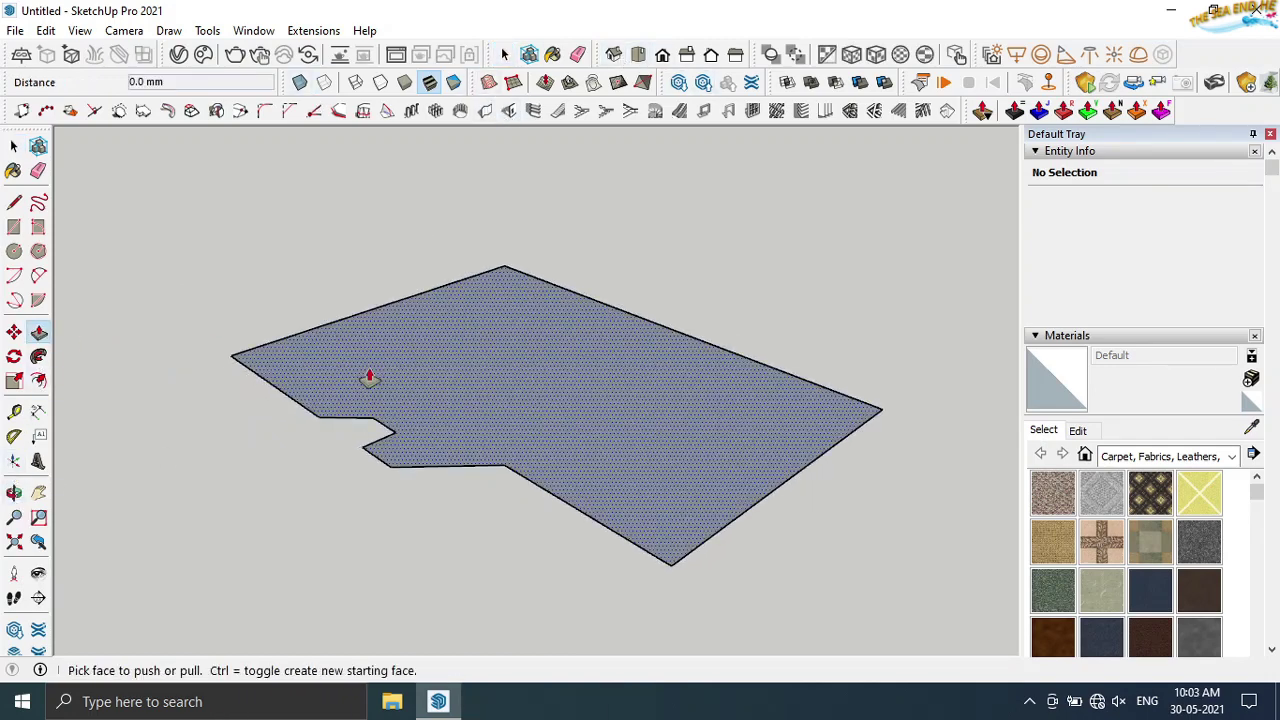
{"action": "left_click", "coordinate": [366, 374]}
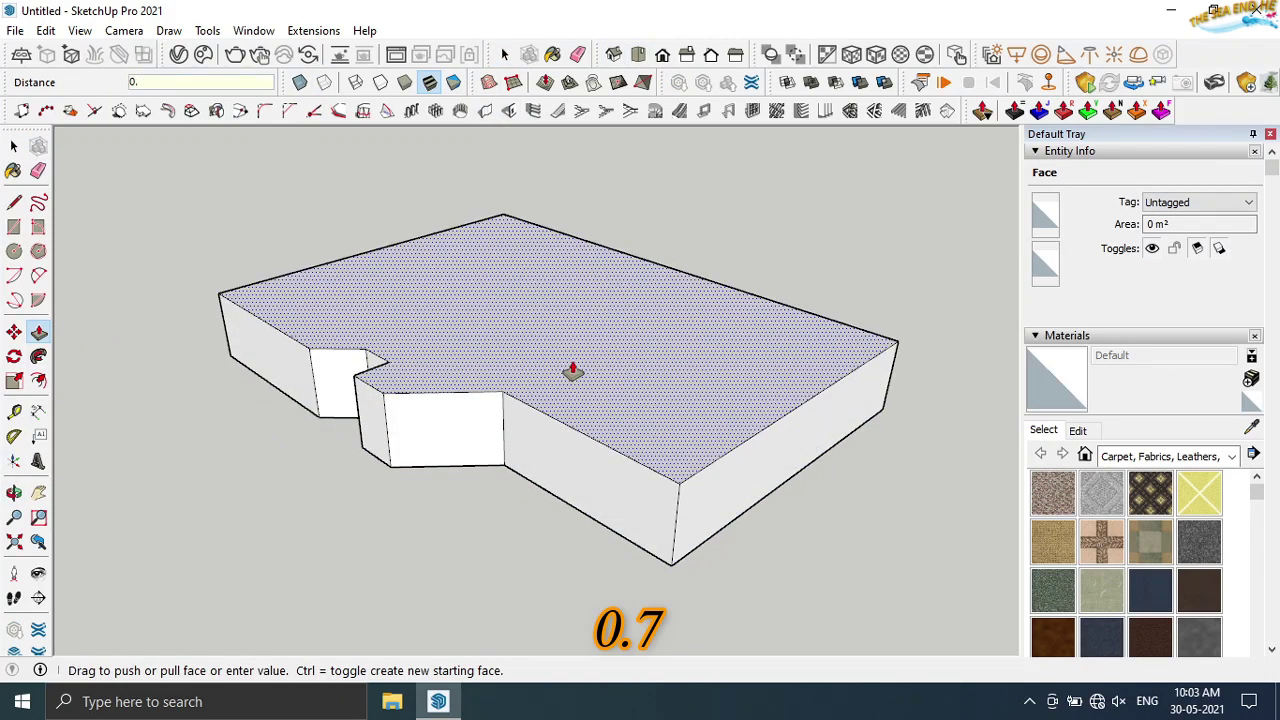
{"action": "type", "text": "7"}
{"action": "key", "text": "Return"}
{"action": "mouse_move", "coordinate": [571, 366]}
{"action": "middle_mouse_down"}
{"action": "mouse_move", "coordinate": [506, 434]}
{"action": "mouse_move", "coordinate": [609, 406]}
{"action": "mouse_move", "coordinate": [490, 360]}
{"action": "middle_mouse_up"}
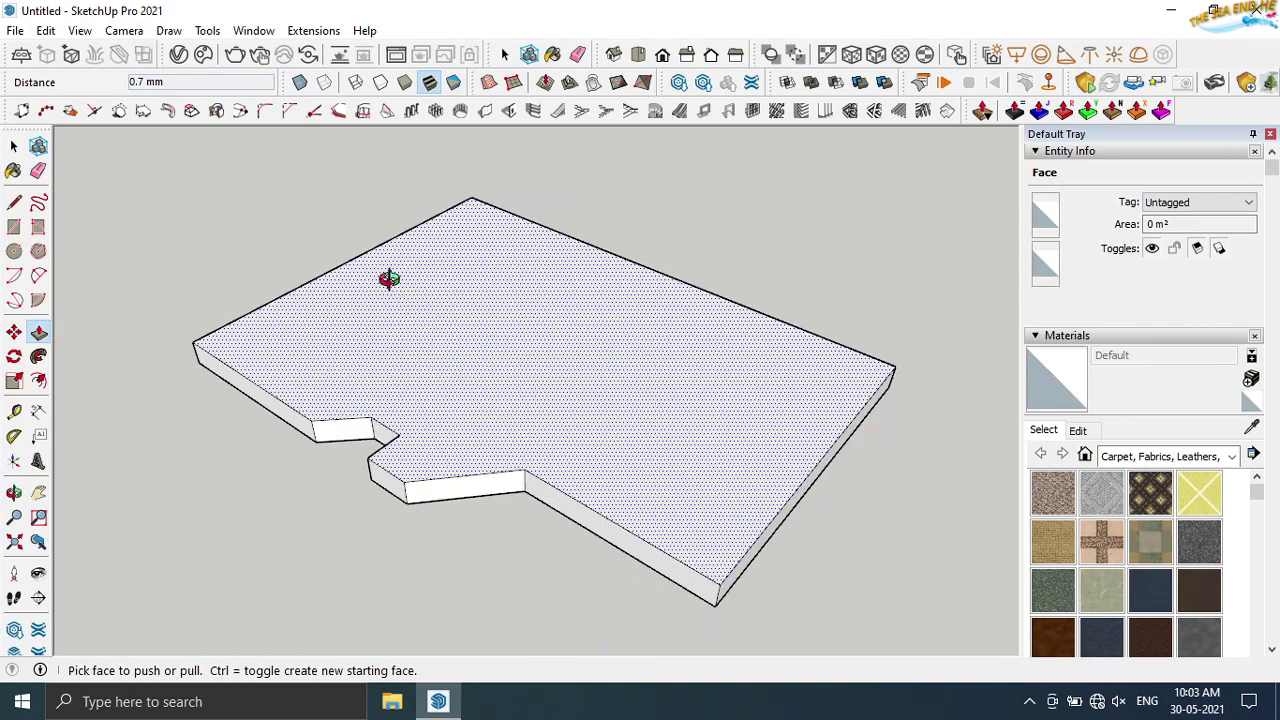
{"action": "mouse_move", "coordinate": [391, 280]}
{"action": "middle_mouse_down"}
{"action": "mouse_move", "coordinate": [337, 263]}
{"action": "mouse_move", "coordinate": [560, 563]}
{"action": "mouse_move", "coordinate": [229, 320]}
{"action": "middle_mouse_up"}
{"action": "scroll", "coordinate": [149, 194], "scroll_direction": "up", "scroll_amount": 3}
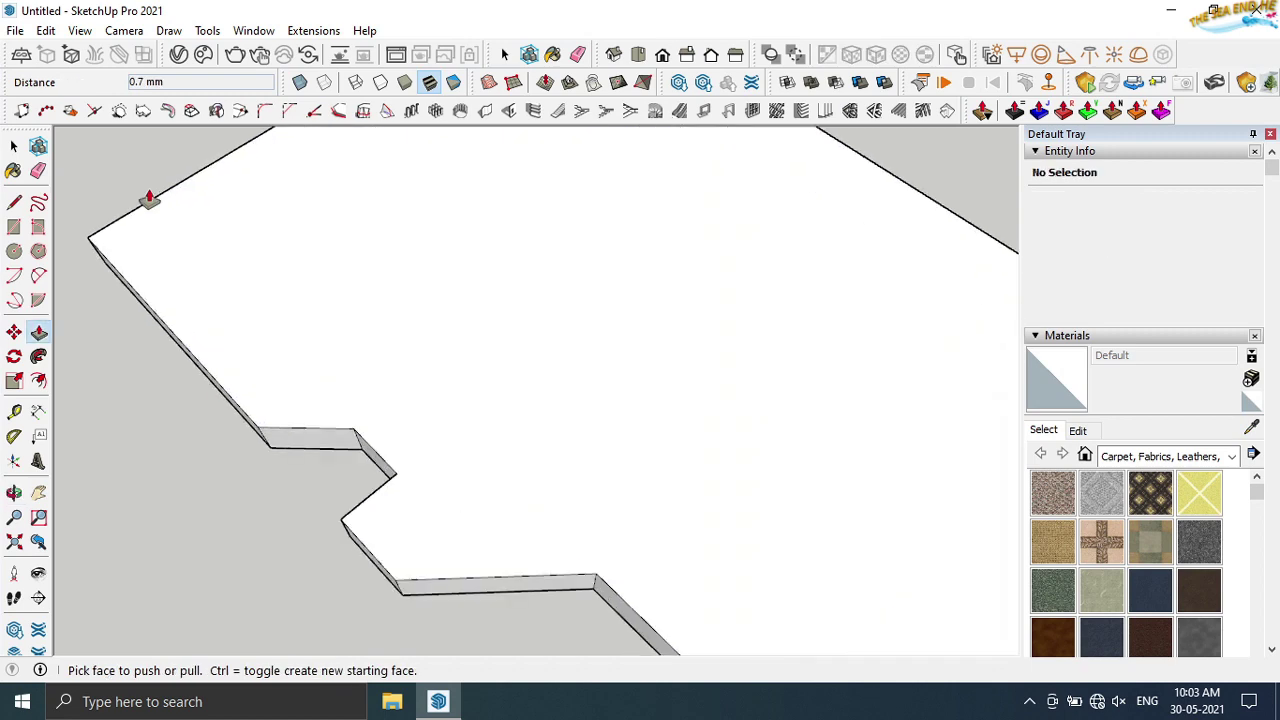
{"action": "mouse_move", "coordinate": [149, 194]}
{"action": "middle_mouse_down"}
{"action": "mouse_move", "coordinate": [291, 337]}
{"action": "mouse_move", "coordinate": [397, 178]}
{"action": "middle_mouse_up"}
{"action": "key", "text": "space"}
{"action": "scroll", "coordinate": [397, 178], "scroll_direction": "up", "scroll_amount": 1}
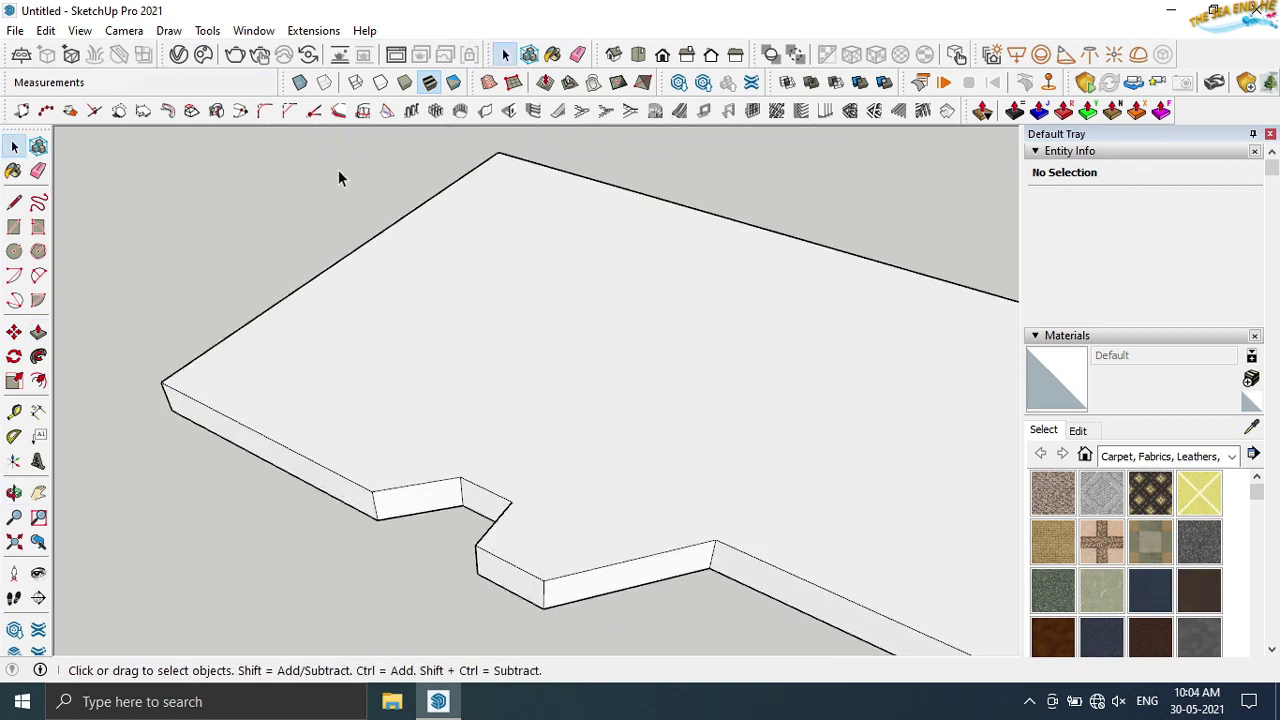
{"action": "scroll", "coordinate": [273, 192], "scroll_direction": "up", "scroll_amount": 1}
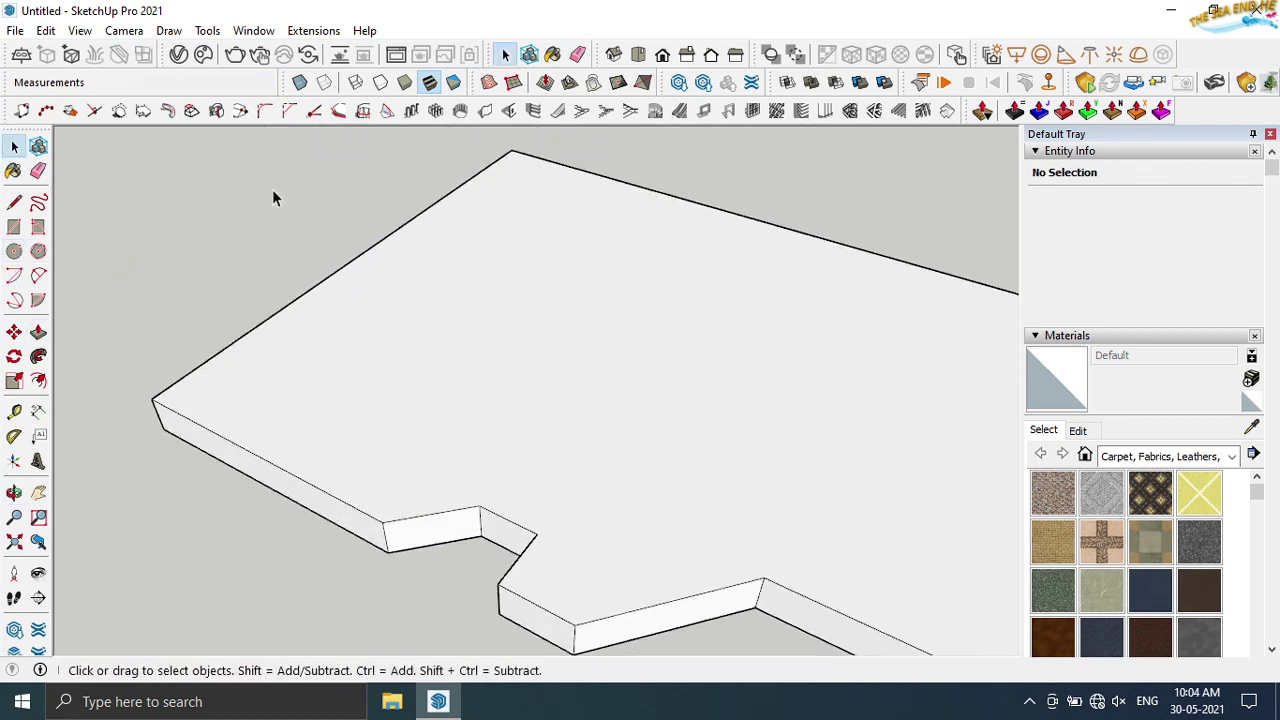
{"action": "scroll", "coordinate": [296, 217], "scroll_direction": "up", "scroll_amount": 2}
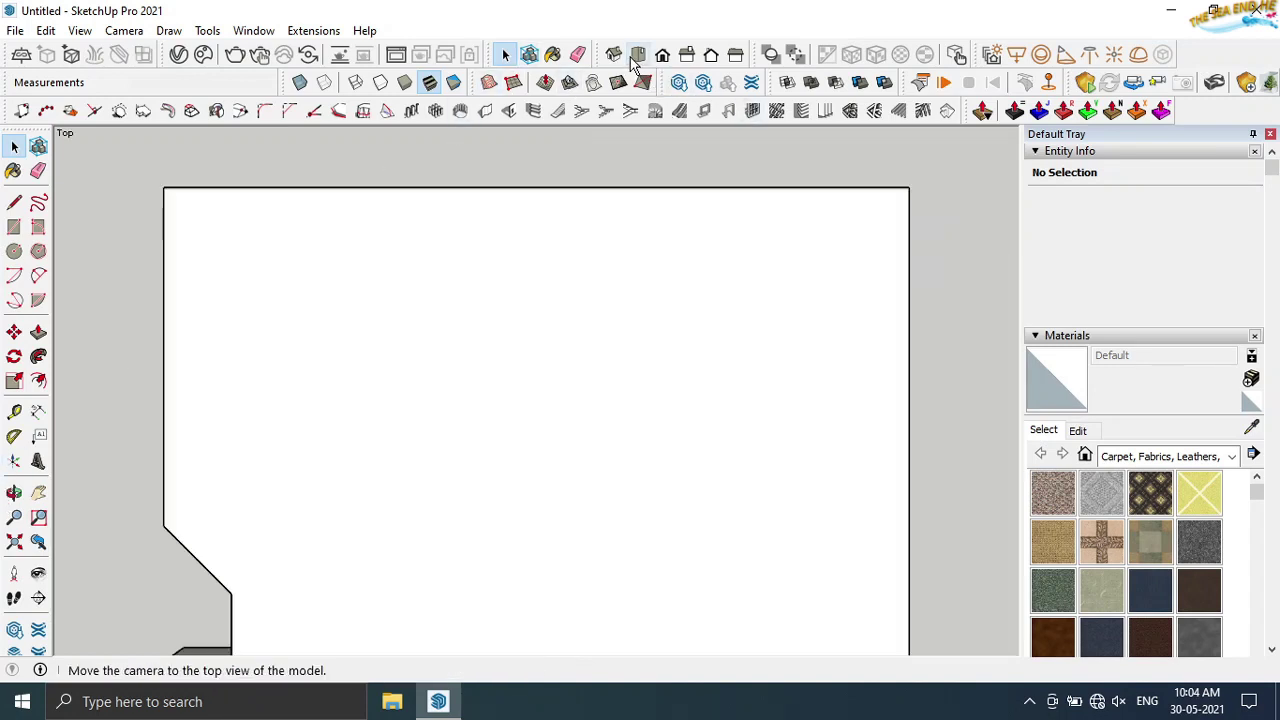
- In Top view, draw a shallow 2 Point Arc with a 1 mm bulge across the slab's end
{"action": "left_click", "coordinate": [638, 54]}
{"action": "left_click", "coordinate": [38, 275]}
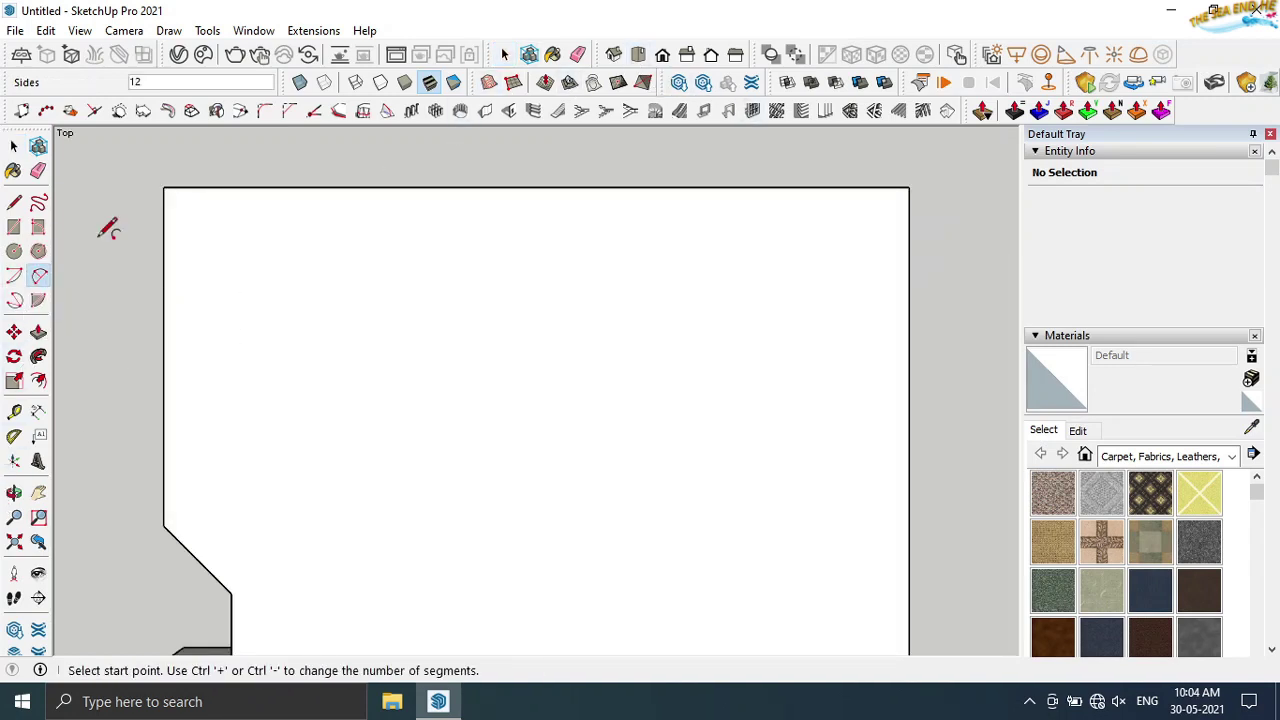
{"action": "left_click", "coordinate": [163, 231]}
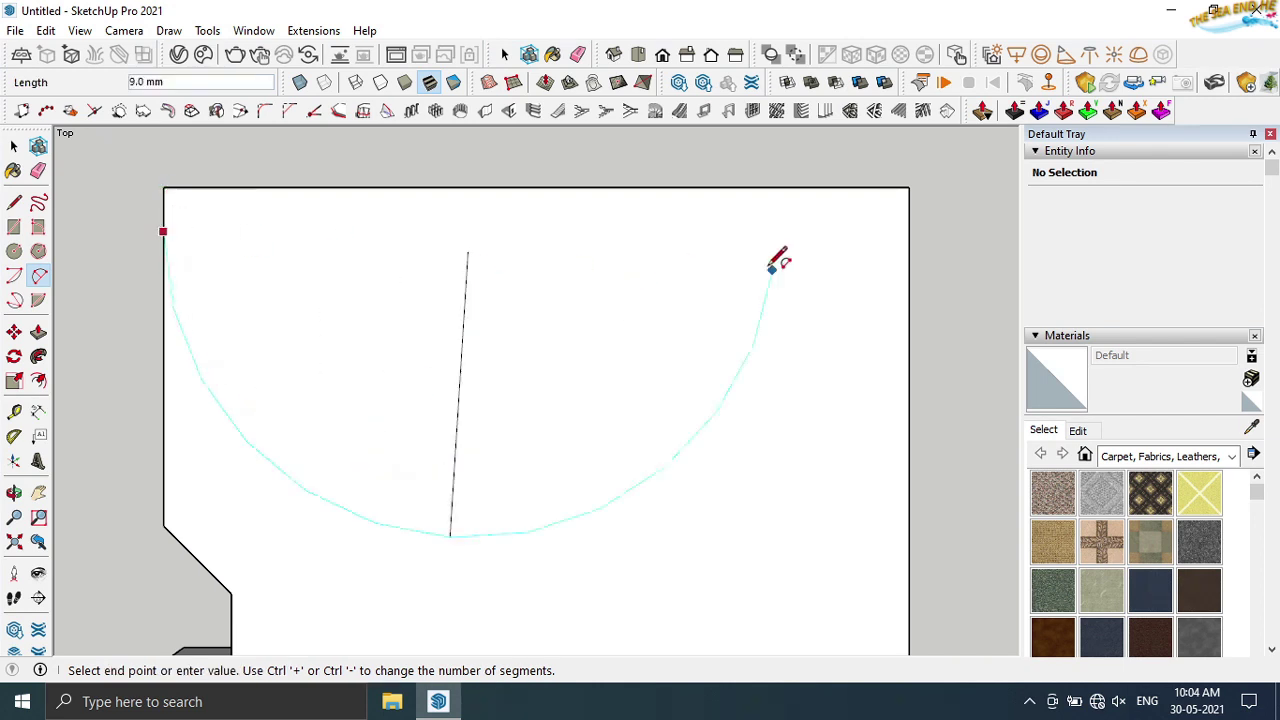
{"action": "left_click", "coordinate": [908, 231]}
{"action": "type", "text": "1"}
{"action": "left_click", "coordinate": [530, 272]}
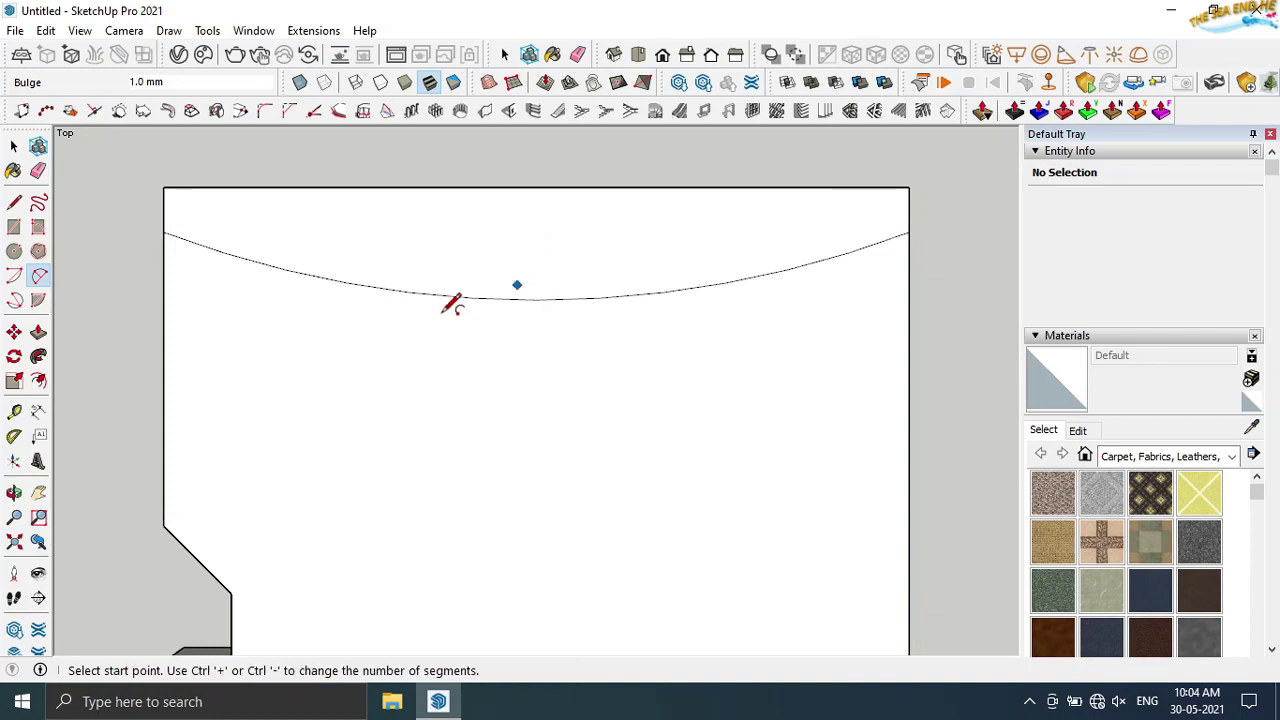
{"action": "mouse_move", "coordinate": [451, 300]}
{"action": "middle_mouse_down"}
{"action": "mouse_move", "coordinate": [651, 294]}
{"action": "mouse_move", "coordinate": [611, 274]}
{"action": "mouse_move", "coordinate": [371, 297]}
{"action": "middle_mouse_up"}
{"action": "scroll", "coordinate": [372, 297], "scroll_direction": "up", "scroll_amount": 2}
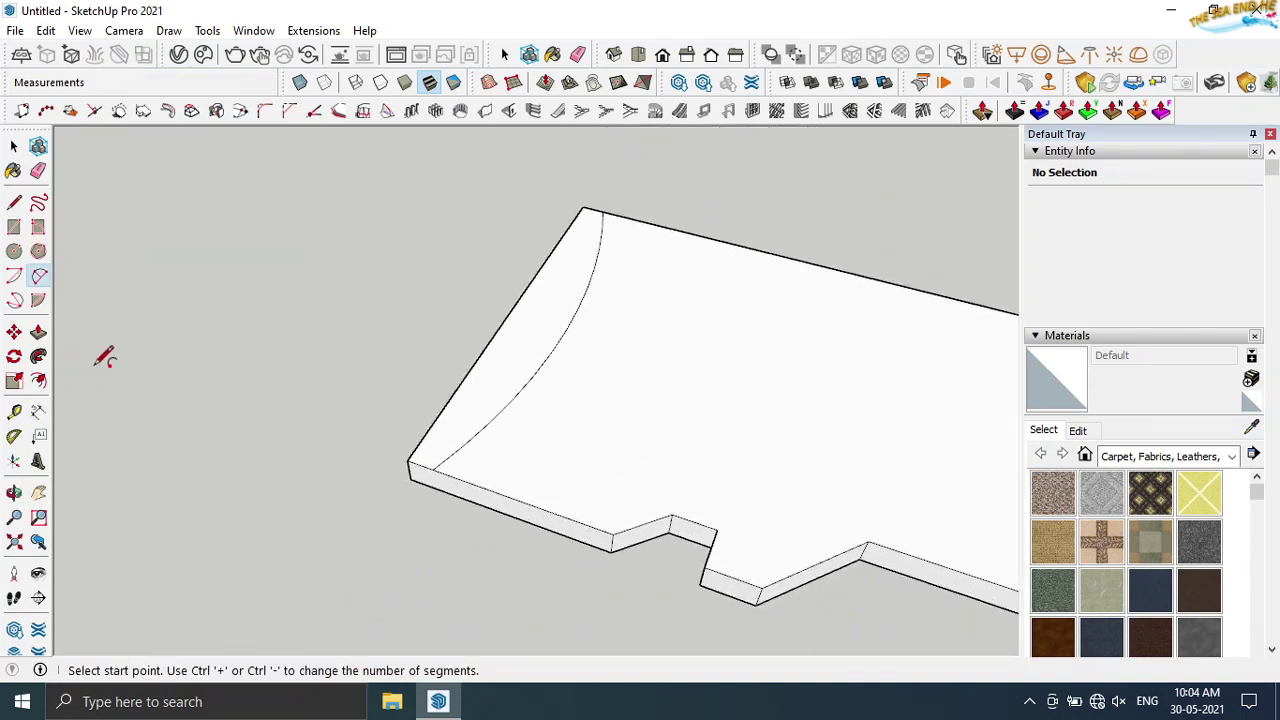
- Push/Pull the strip beside the arc up by 0.3 mm
{"action": "left_click", "coordinate": [38, 332]}
{"action": "left_click", "coordinate": [472, 400]}
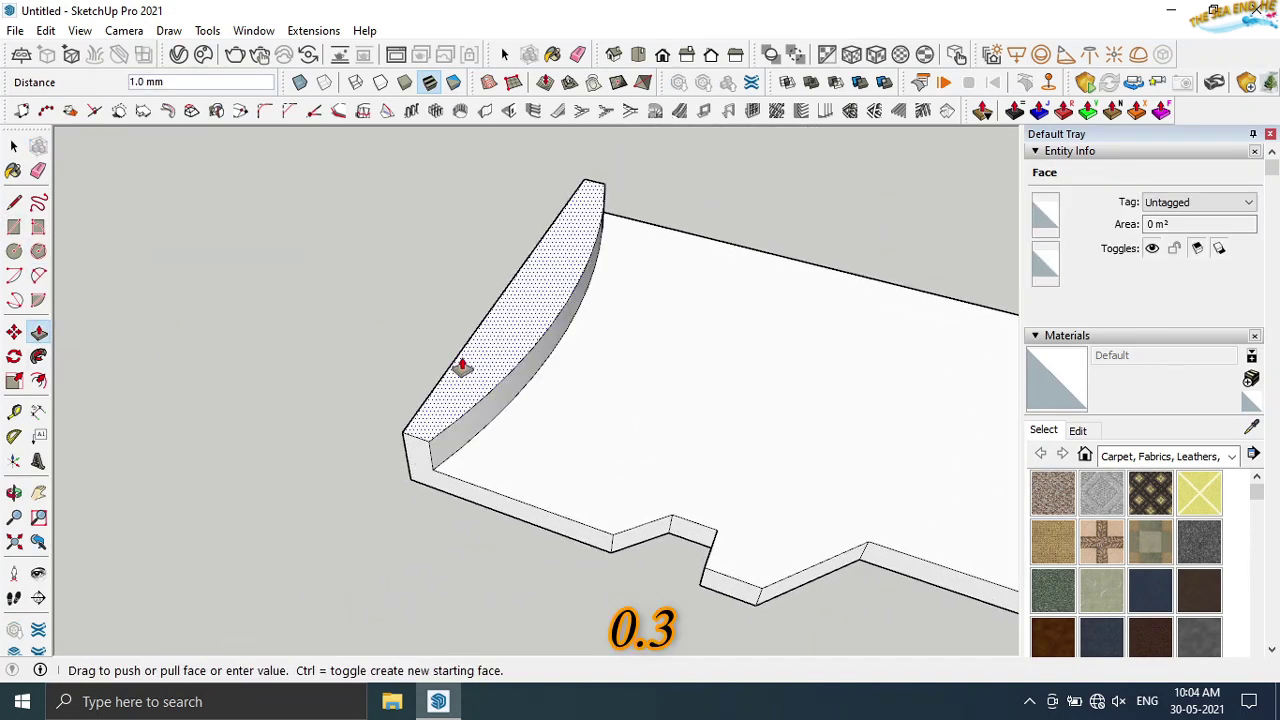
{"action": "type", "text": "0.3"}
{"action": "key", "text": "Return"}
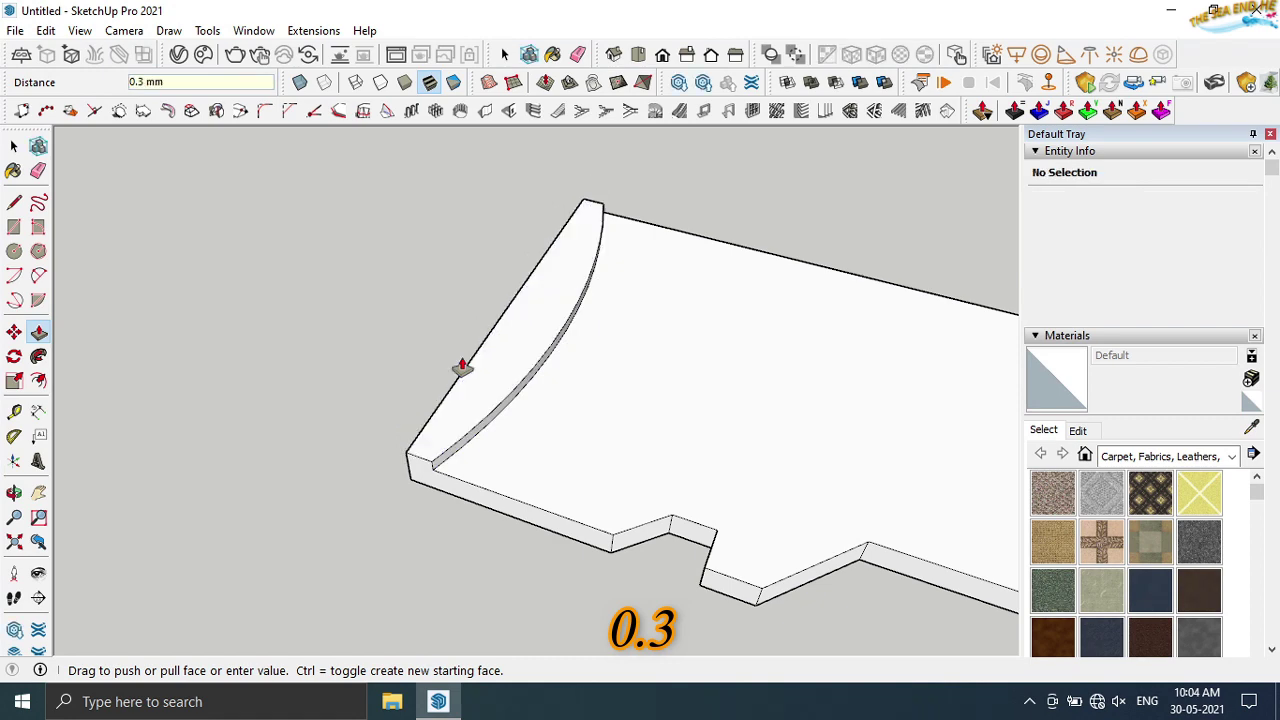
{"action": "scroll", "coordinate": [430, 320], "scroll_direction": "down", "scroll_amount": 3}
{"action": "scroll", "coordinate": [420, 305], "scroll_direction": "down", "scroll_amount": 2}
{"action": "middle_click_drag", "start_coordinate": [420, 305], "coordinate": [608, 486]}
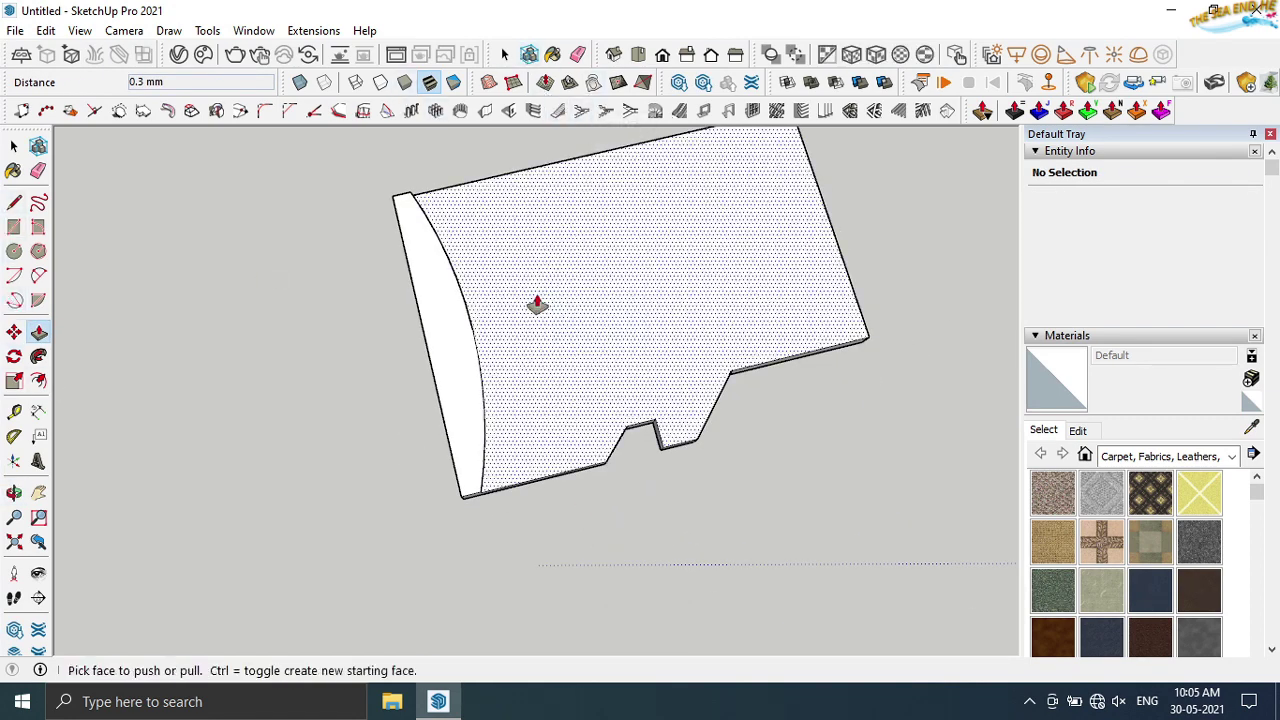
{"action": "left_click", "coordinate": [662, 54]}
{"action": "mouse_move", "coordinate": [621, 512]}
{"action": "middle_mouse_down"}
{"action": "mouse_move", "coordinate": [643, 477]}
{"action": "mouse_move", "coordinate": [666, 349]}
{"action": "mouse_move", "coordinate": [859, 423]}
{"action": "middle_mouse_up"}
{"action": "mouse_move", "coordinate": [859, 423]}
{"action": "left_mouse_down"}
{"action": "mouse_move", "coordinate": [646, 471]}
{"action": "mouse_move", "coordinate": [114, 423]}
{"action": "left_mouse_up"}
{"action": "left_click", "coordinate": [38, 331]}
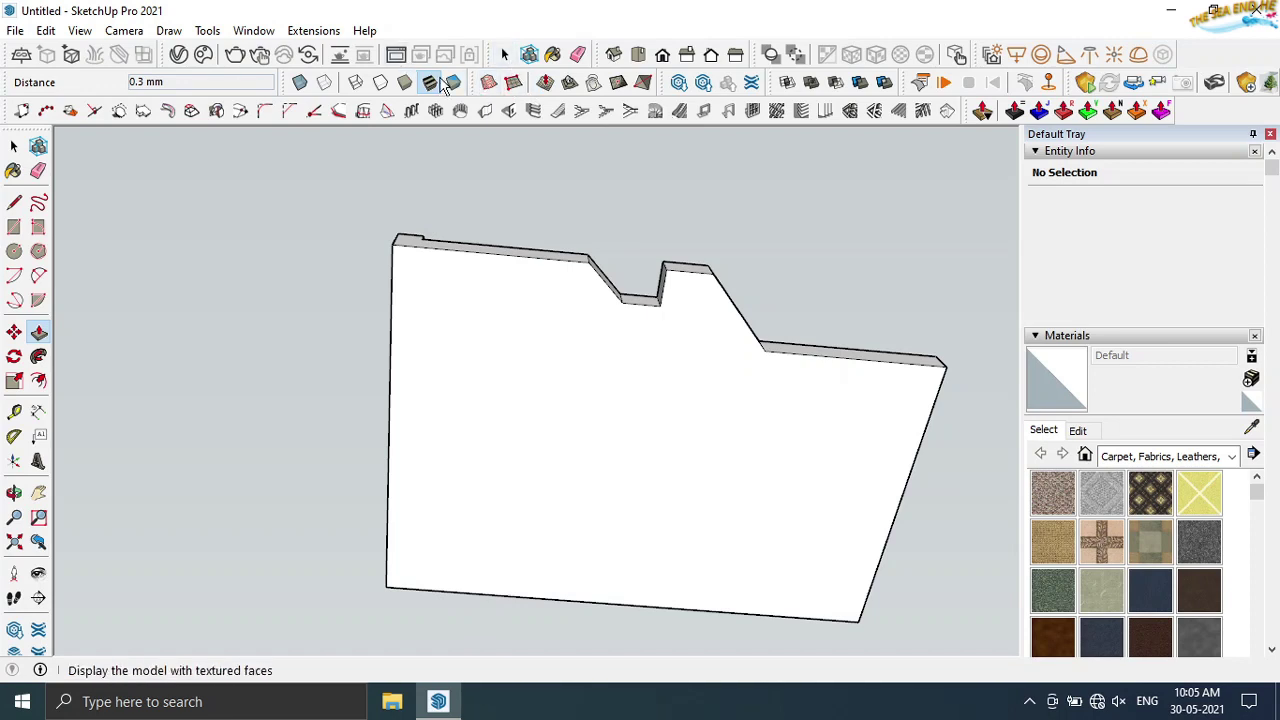
{"action": "left_click", "coordinate": [708, 56]}
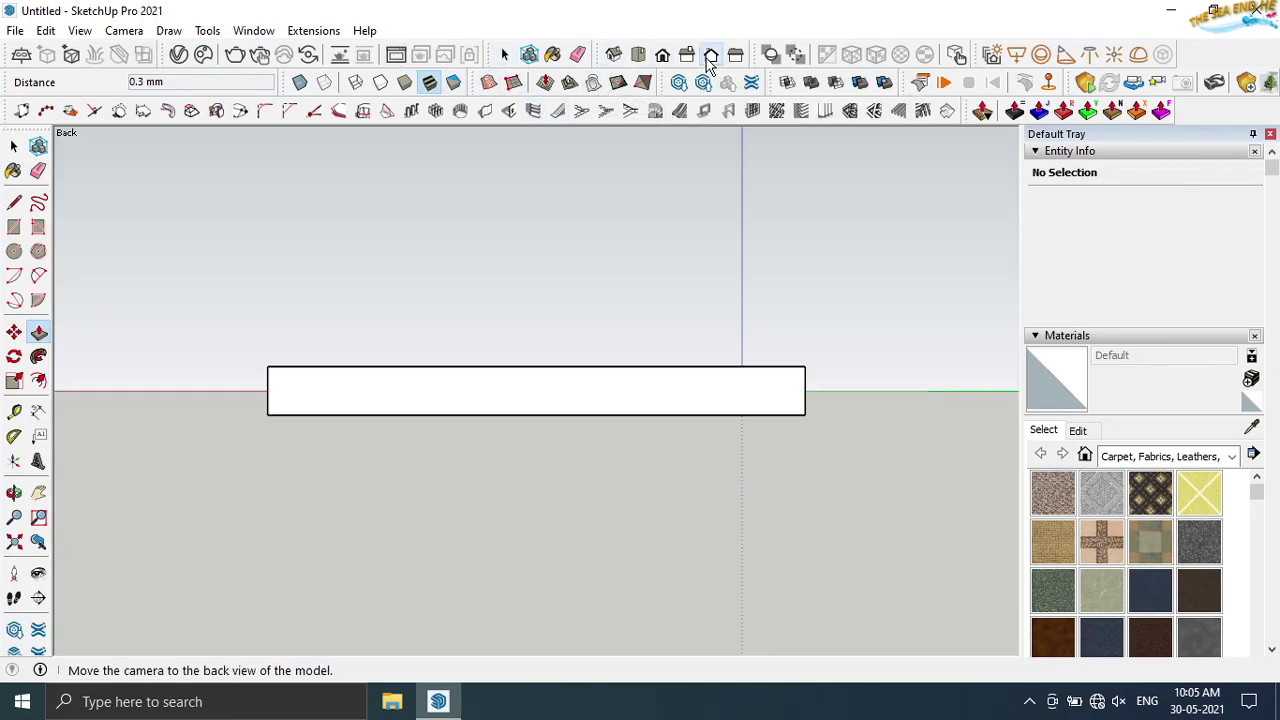
{"action": "left_click", "coordinate": [690, 56]}
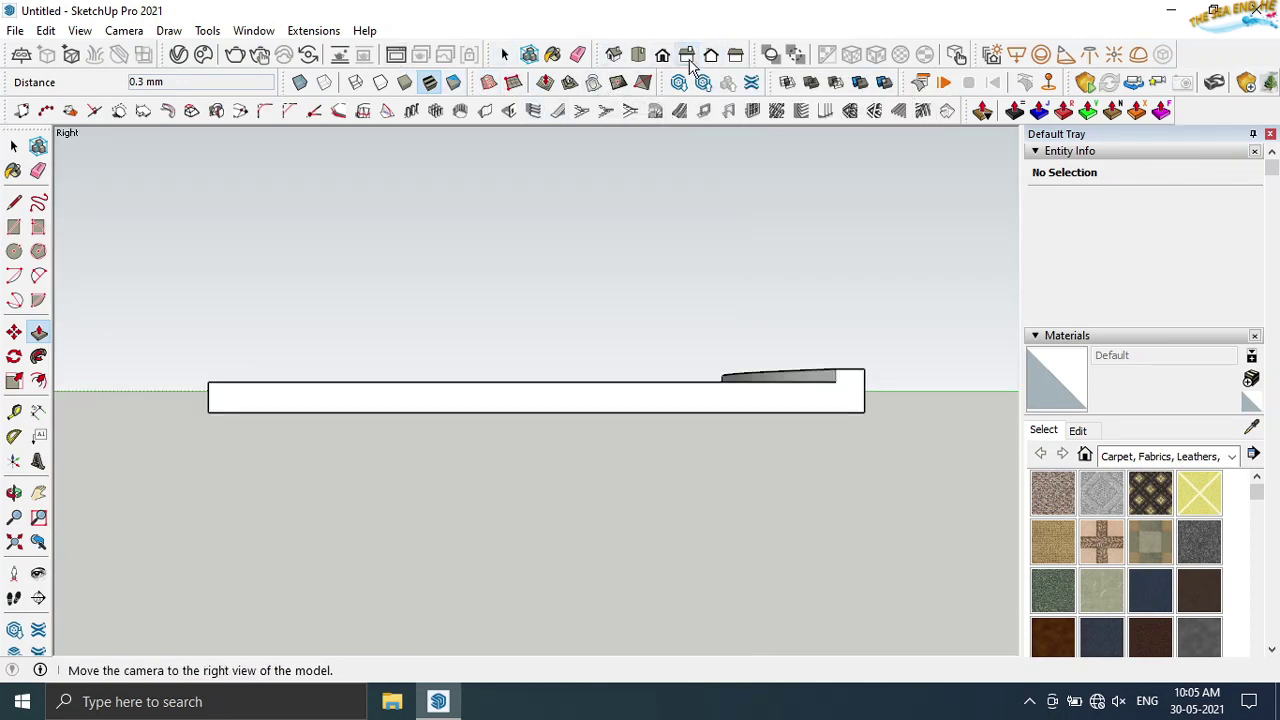
{"action": "left_click", "coordinate": [655, 56]}
{"action": "left_click", "coordinate": [636, 56]}
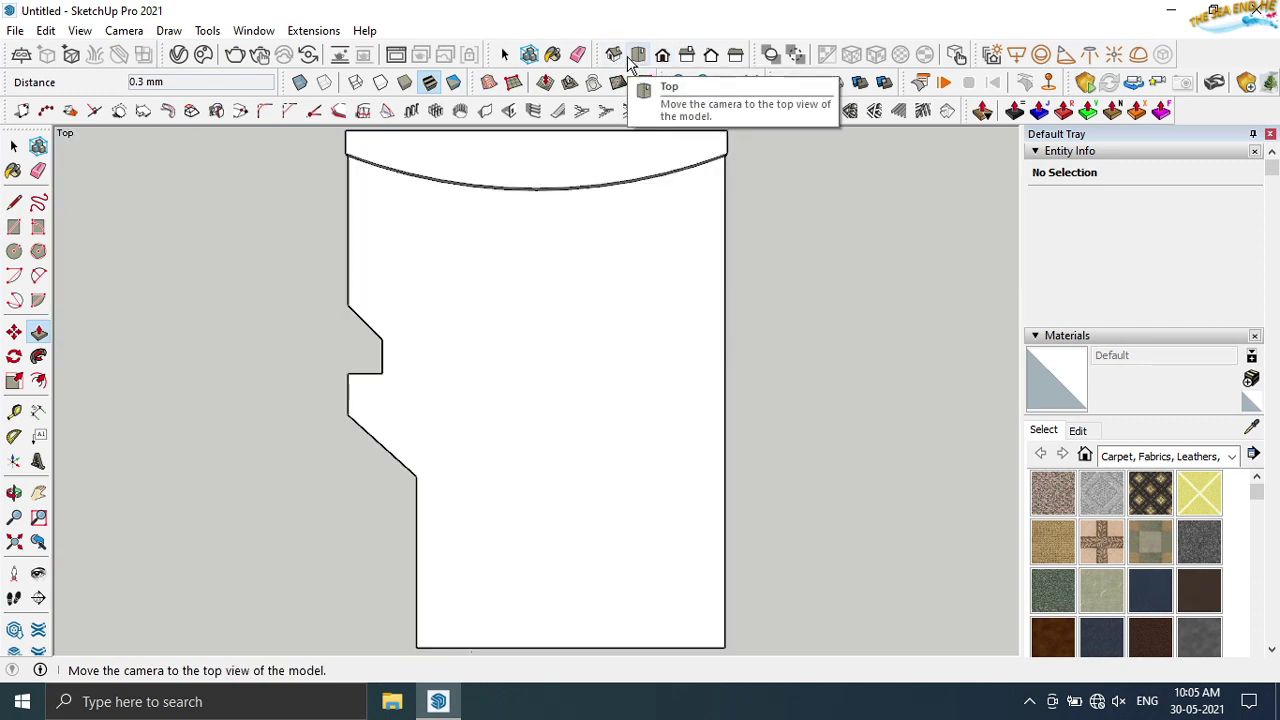
{"action": "left_click", "coordinate": [710, 55]}
{"action": "left_click", "coordinate": [735, 56]}
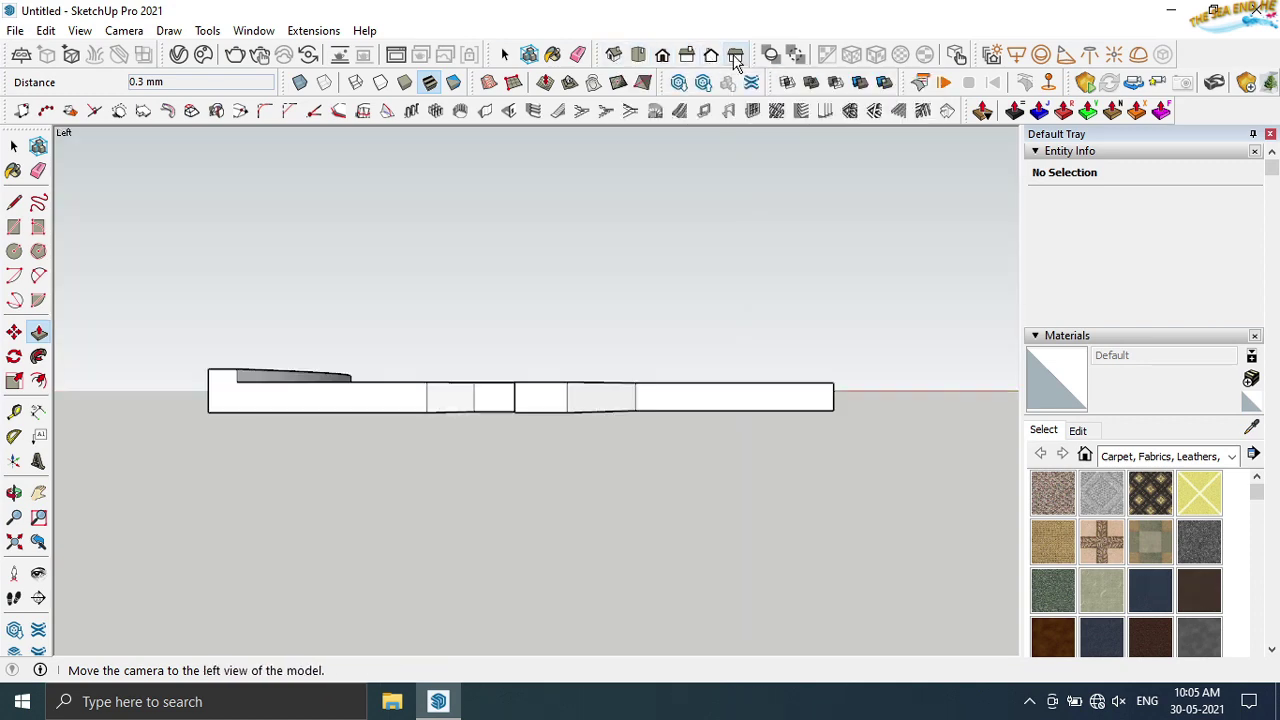
{"action": "left_click", "coordinate": [688, 56]}
{"action": "left_click", "coordinate": [662, 56]}
{"action": "left_click", "coordinate": [638, 56]}
{"action": "middle_click_drag", "start_coordinate": [652, 149], "coordinate": [566, 523]}
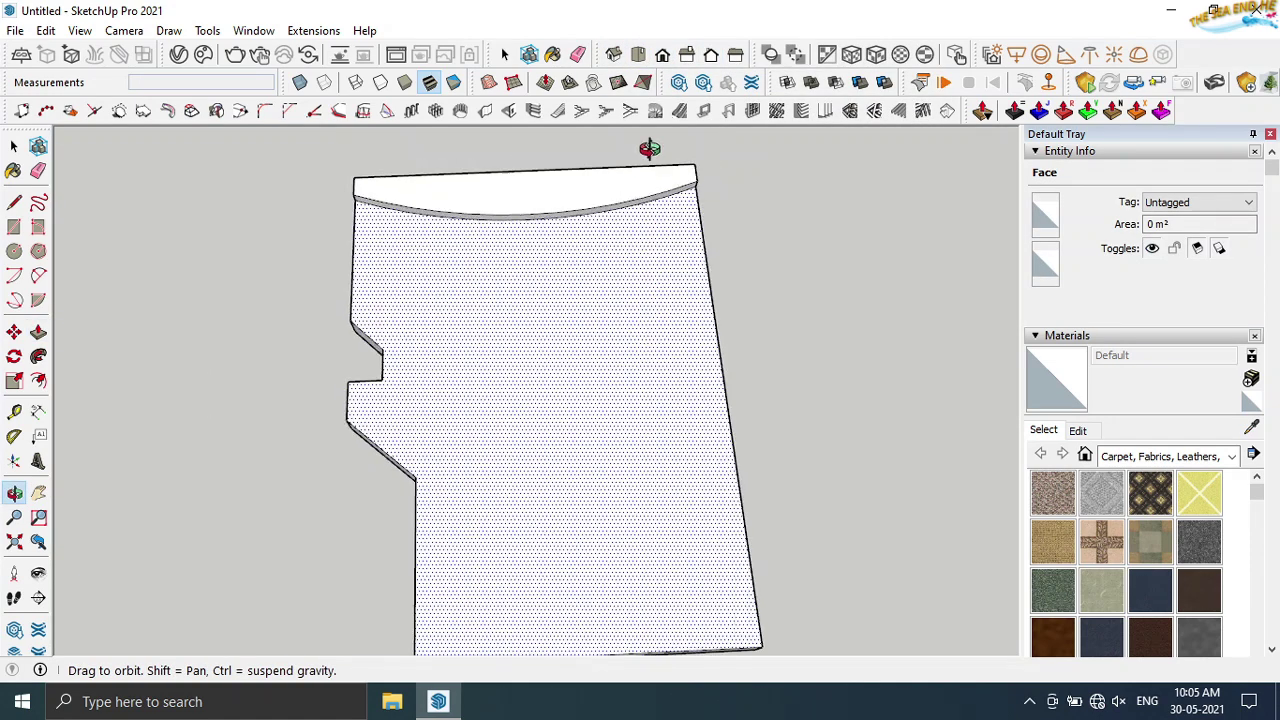
{"action": "middle_click_drag", "start_coordinate": [634, 131], "coordinate": [54, 576]}
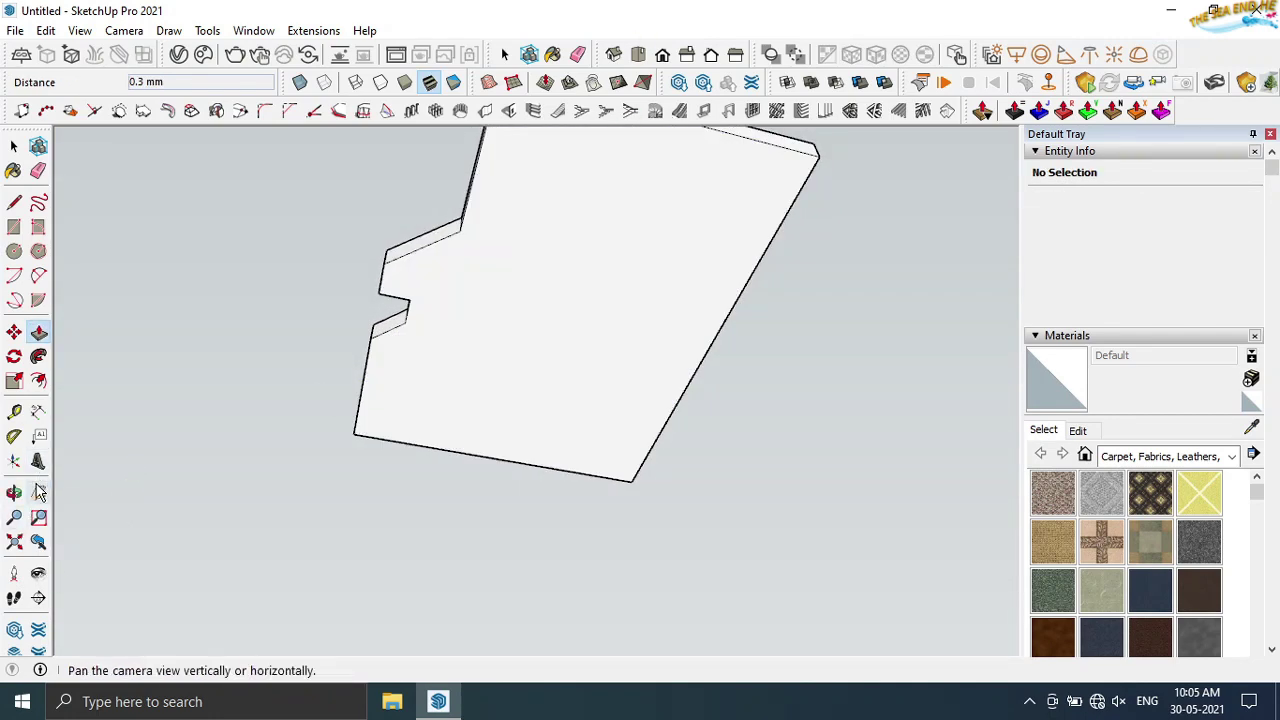
- Offset a thin 0.2 mm border inside the upper section of the card face
{"action": "left_click", "coordinate": [38, 492]}
{"action": "left_click_drag", "start_coordinate": [514, 343], "coordinate": [558, 273]}
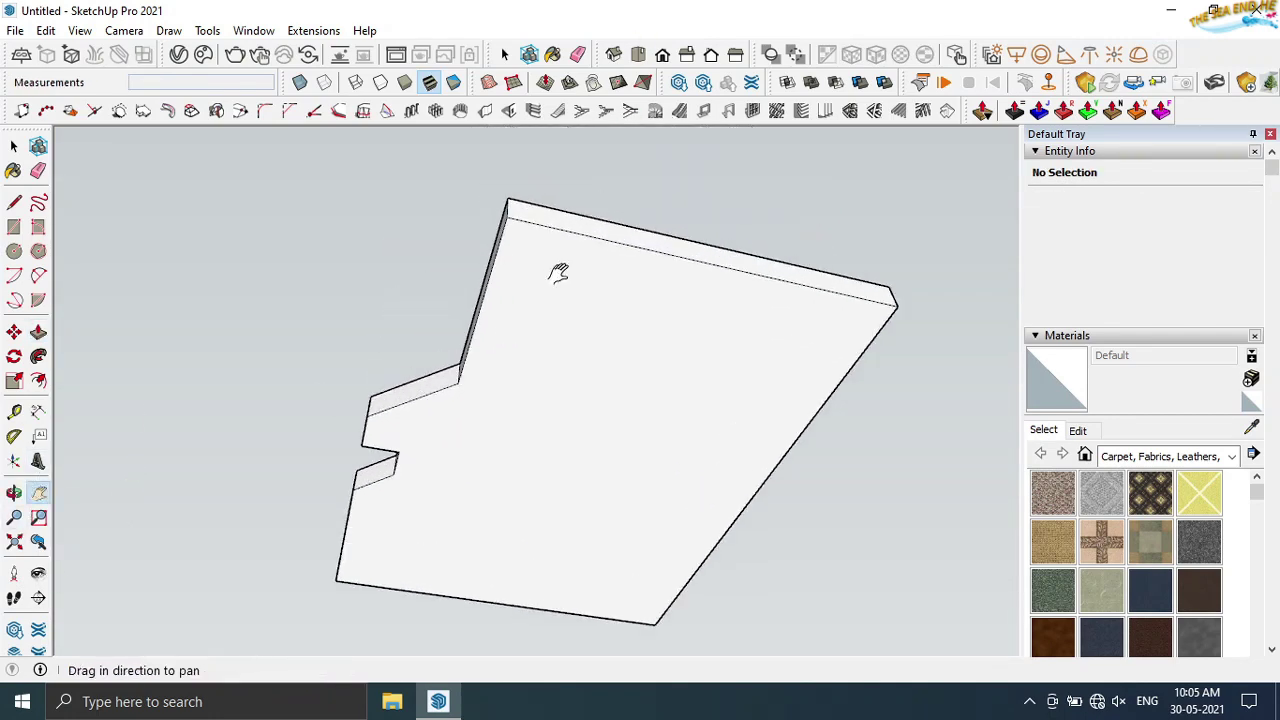
{"action": "mouse_move", "coordinate": [558, 273]}
{"action": "middle_mouse_down"}
{"action": "mouse_move", "coordinate": [523, 191]}
{"action": "mouse_move", "coordinate": [566, 180]}
{"action": "middle_mouse_up"}
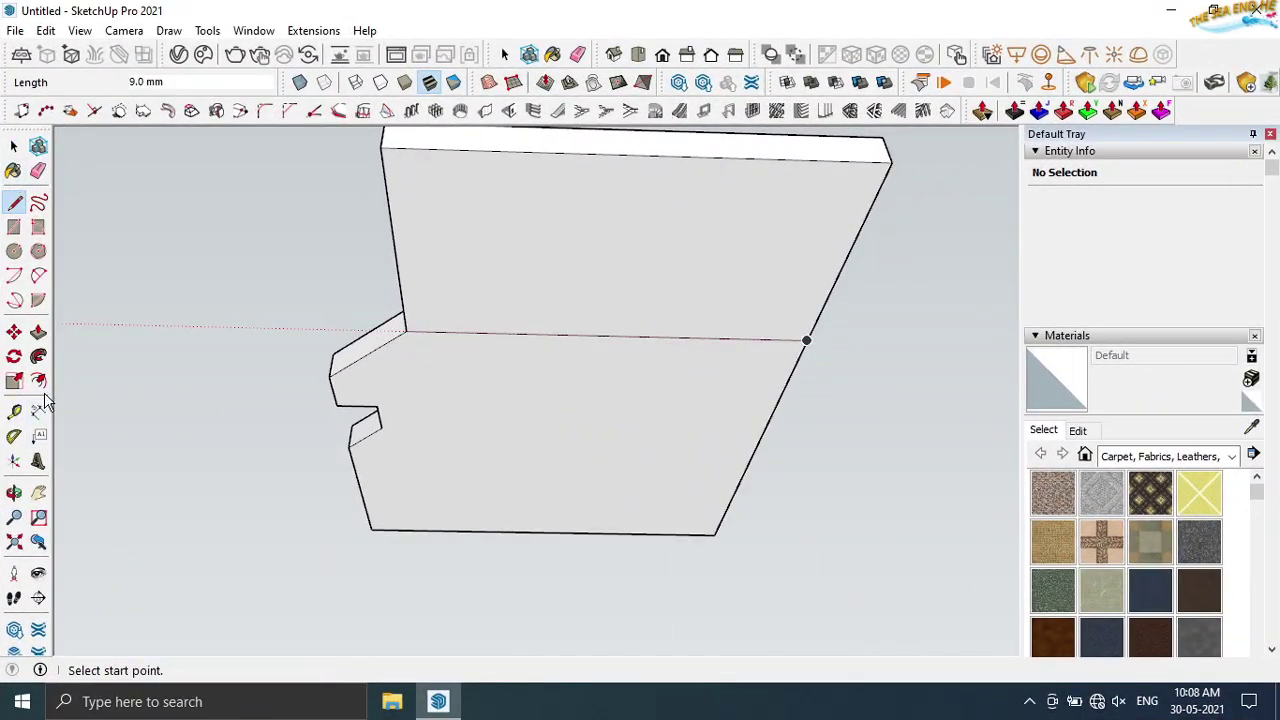
{"action": "left_click", "coordinate": [38, 381]}
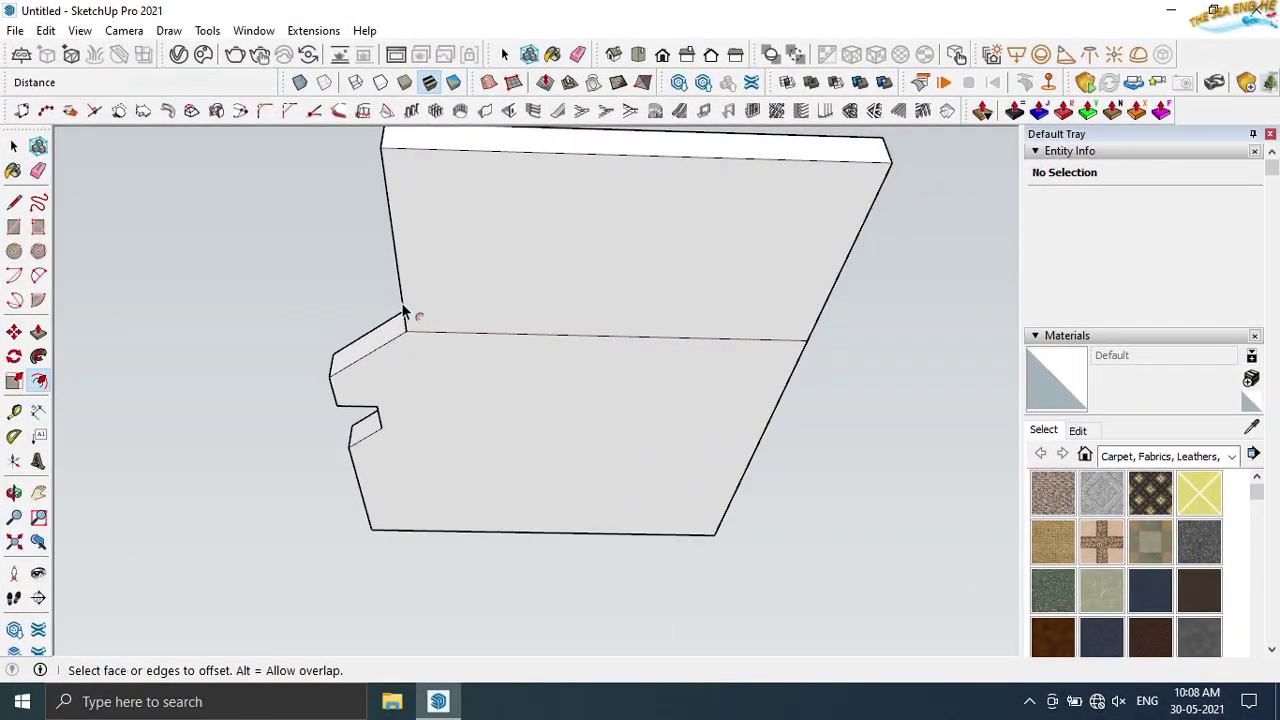
{"action": "left_click", "coordinate": [471, 332]}
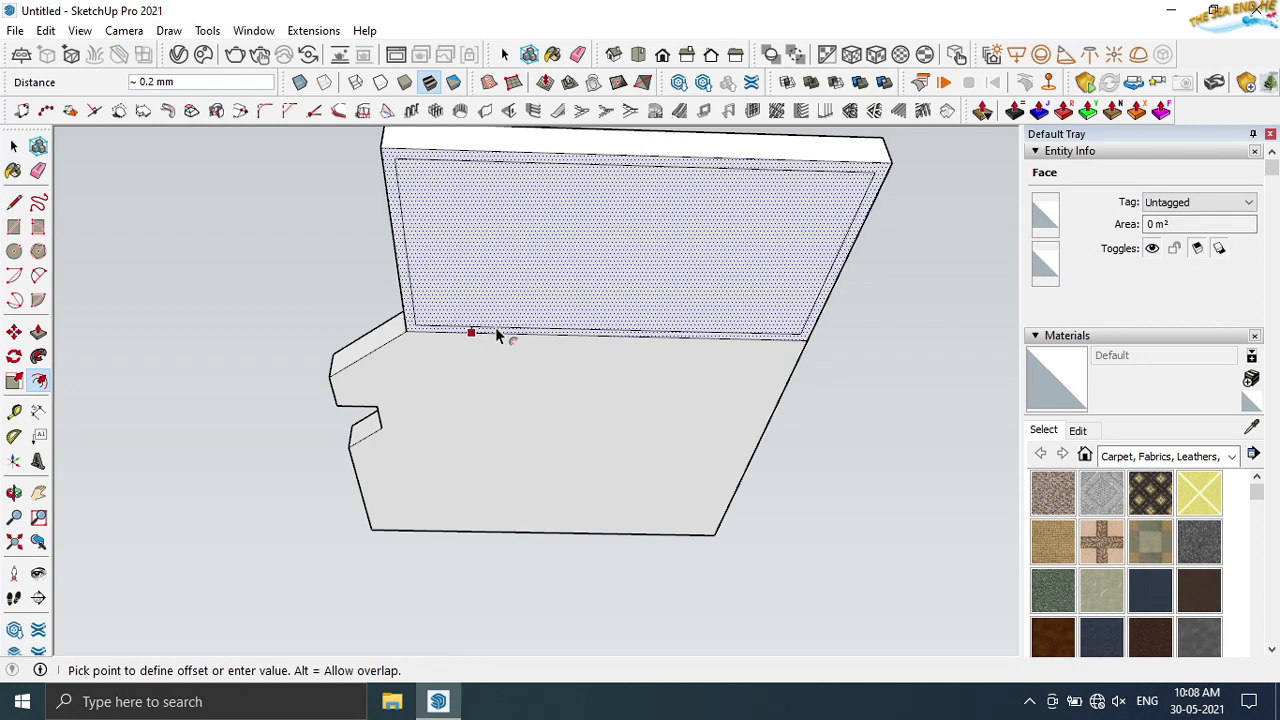
{"action": "scroll", "coordinate": [495, 327], "scroll_direction": "up", "scroll_amount": 2}
{"action": "key", "text": "Escape"}
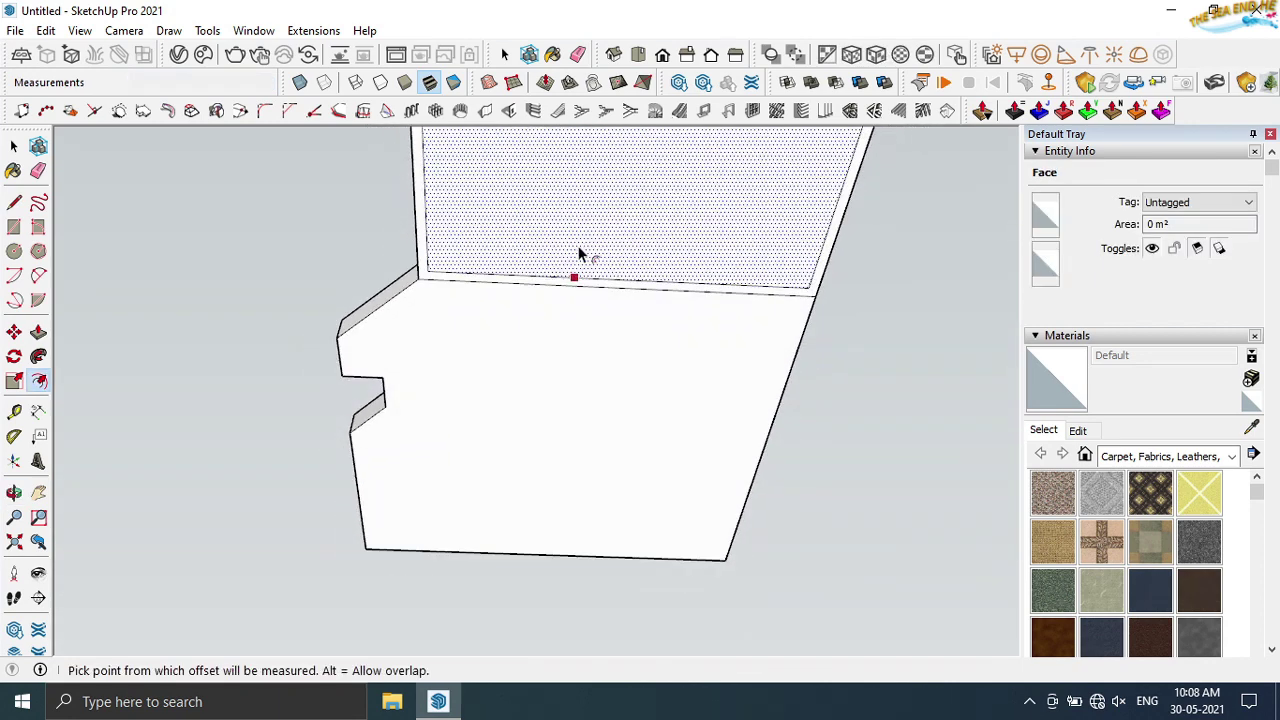
{"action": "scroll", "coordinate": [578, 254], "scroll_direction": "down", "scroll_amount": 2}
{"action": "right_click", "coordinate": [587, 250]}
{"action": "left_click", "coordinate": [14, 541]}
{"action": "scroll", "coordinate": [557, 320], "scroll_direction": "down", "scroll_amount": 2}
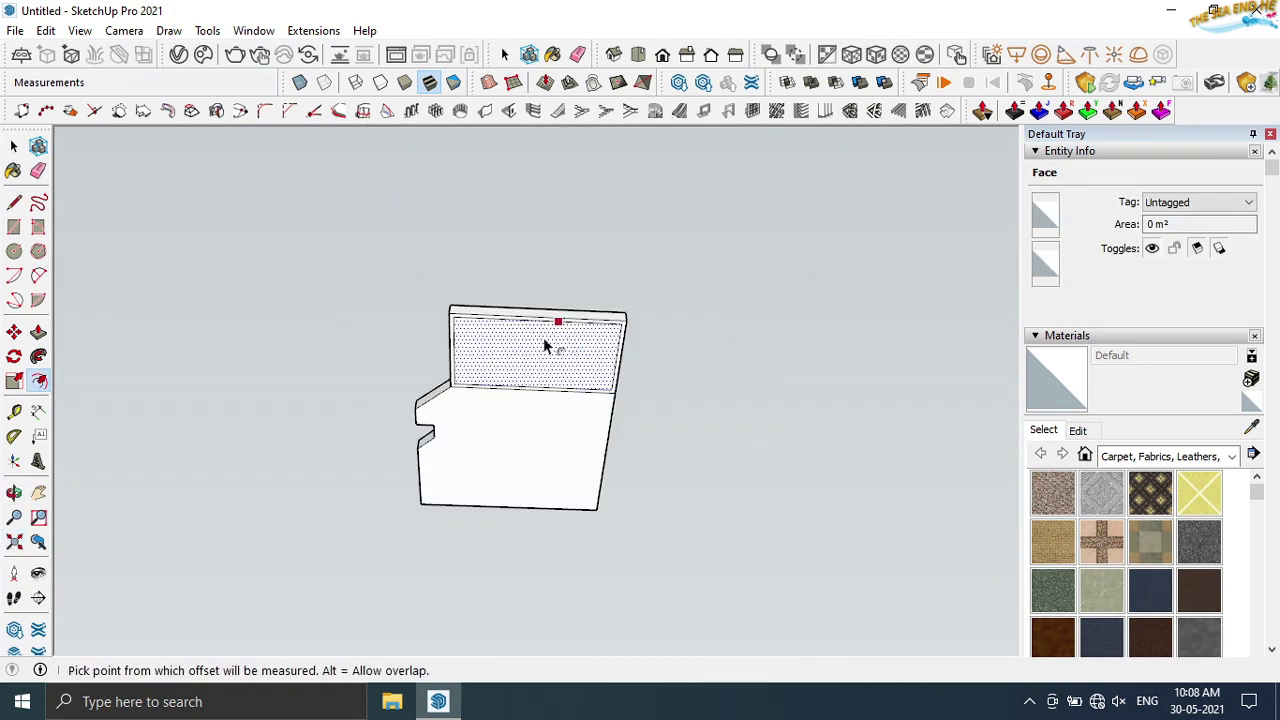
{"action": "scroll", "coordinate": [386, 349], "scroll_direction": "up", "scroll_amount": 4}
{"action": "left_click", "coordinate": [14, 146]}
- Draw a line across the inset border to cut off a narrow 1 mm strip at the right
{"action": "left_click", "coordinate": [14, 202]}
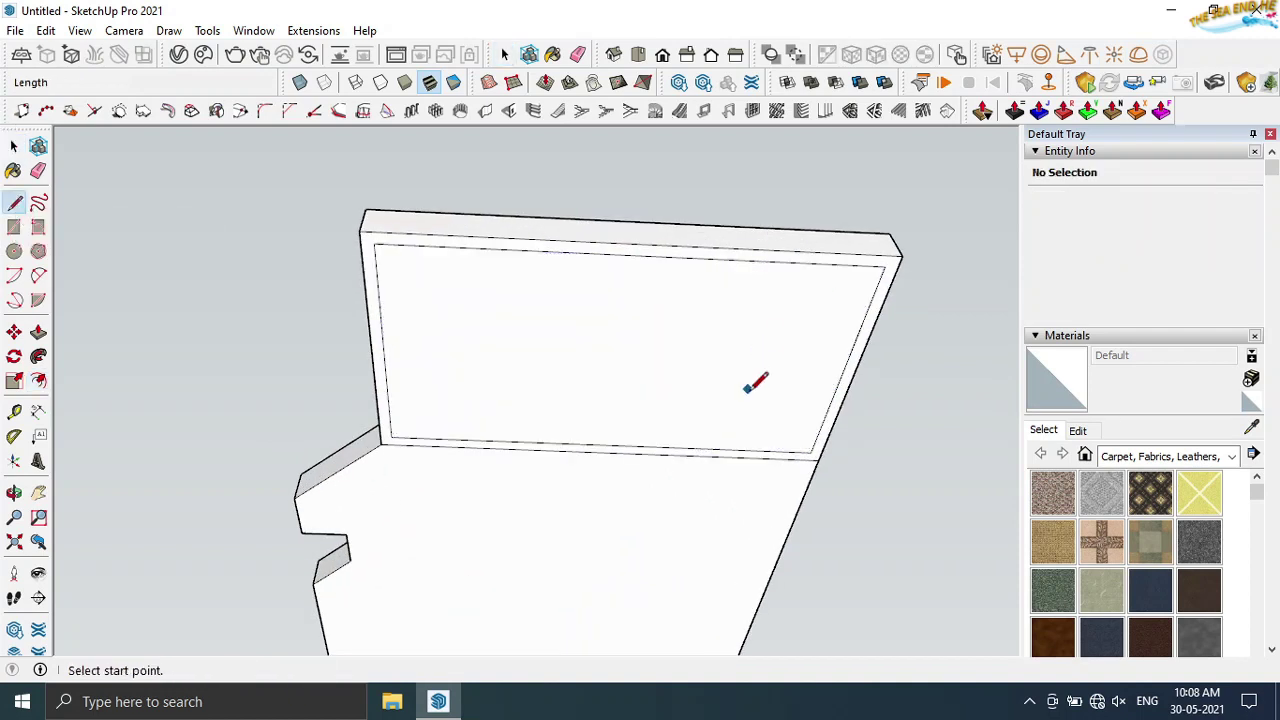
{"action": "scroll", "coordinate": [760, 385], "scroll_direction": "up", "scroll_amount": 2}
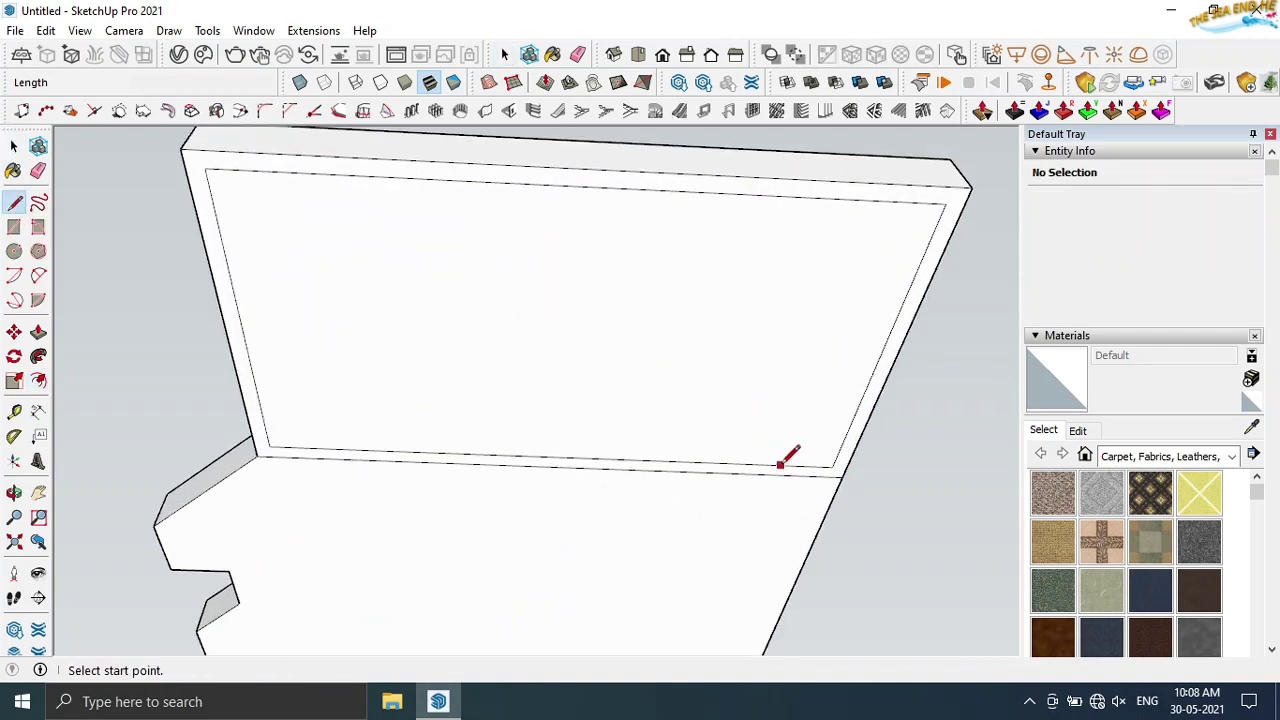
{"action": "left_click", "coordinate": [780, 465]}
{"action": "left_click", "coordinate": [878, 201]}
{"action": "left_click", "coordinate": [14, 170]}
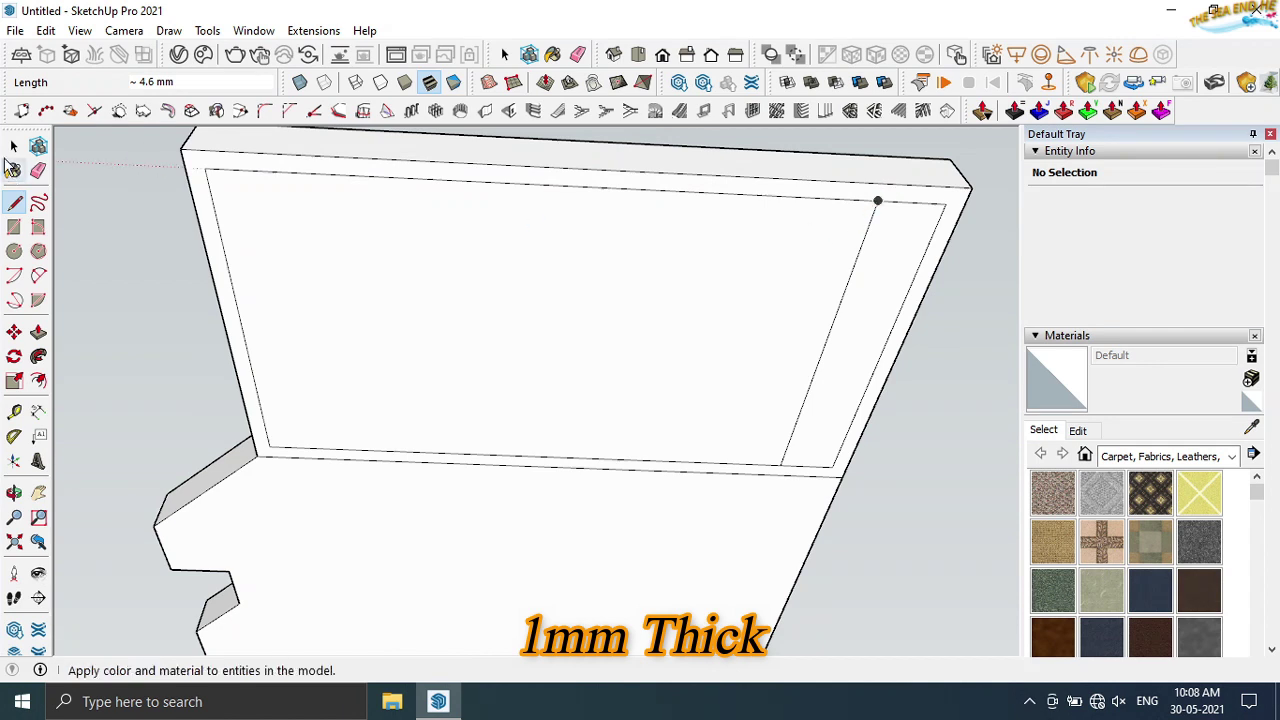
{"action": "left_click", "coordinate": [14, 146]}
- Copy the narrow strip one width sideways and array it seven times with *7
{"action": "left_click", "coordinate": [864, 368]}
{"action": "key", "text": "m"}
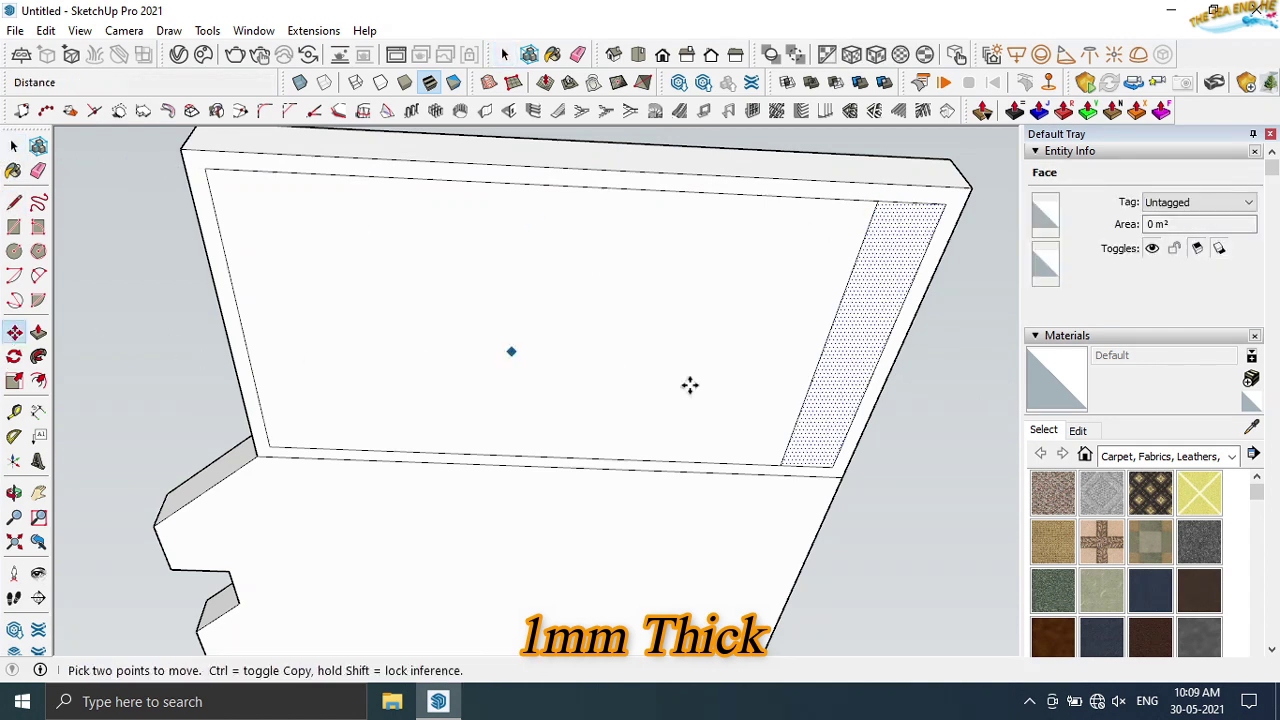
{"action": "left_click", "coordinate": [844, 476]}
{"action": "key", "text": "ctrl"}
{"action": "scroll", "coordinate": [694, 463], "scroll_direction": "up", "scroll_amount": 1}
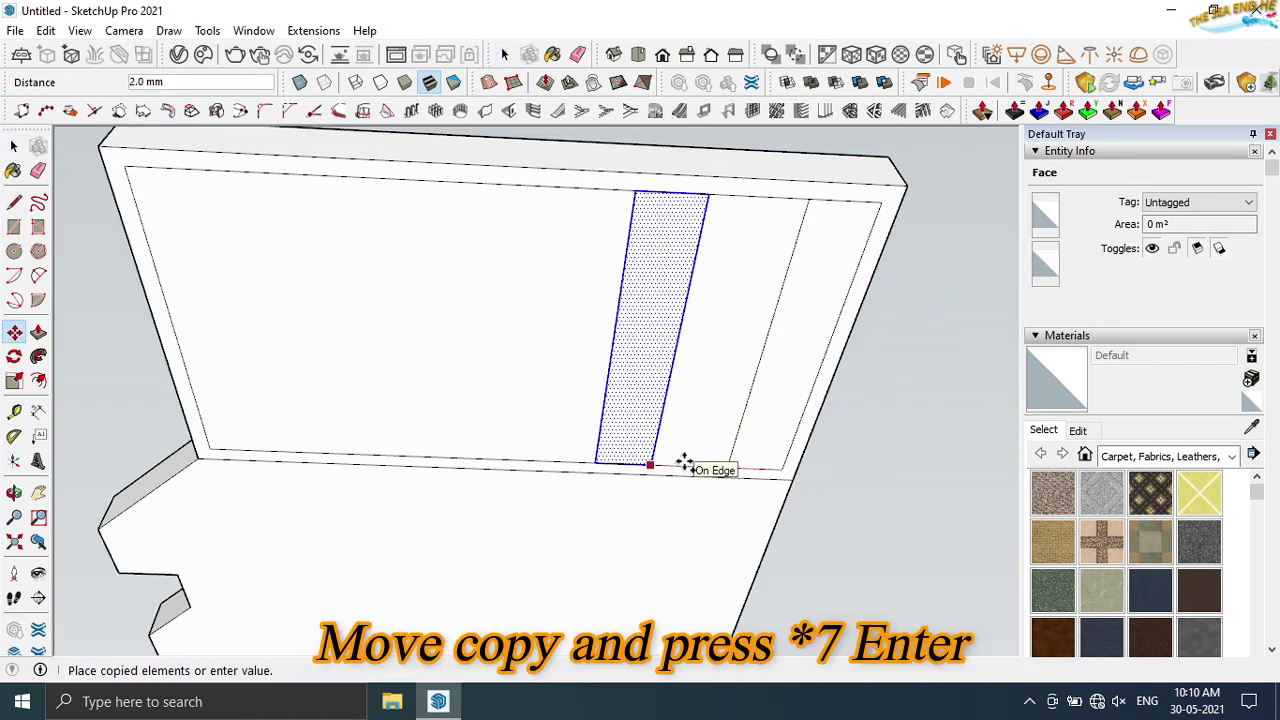
{"action": "scroll", "coordinate": [692, 463], "scroll_direction": "up", "scroll_amount": 2}
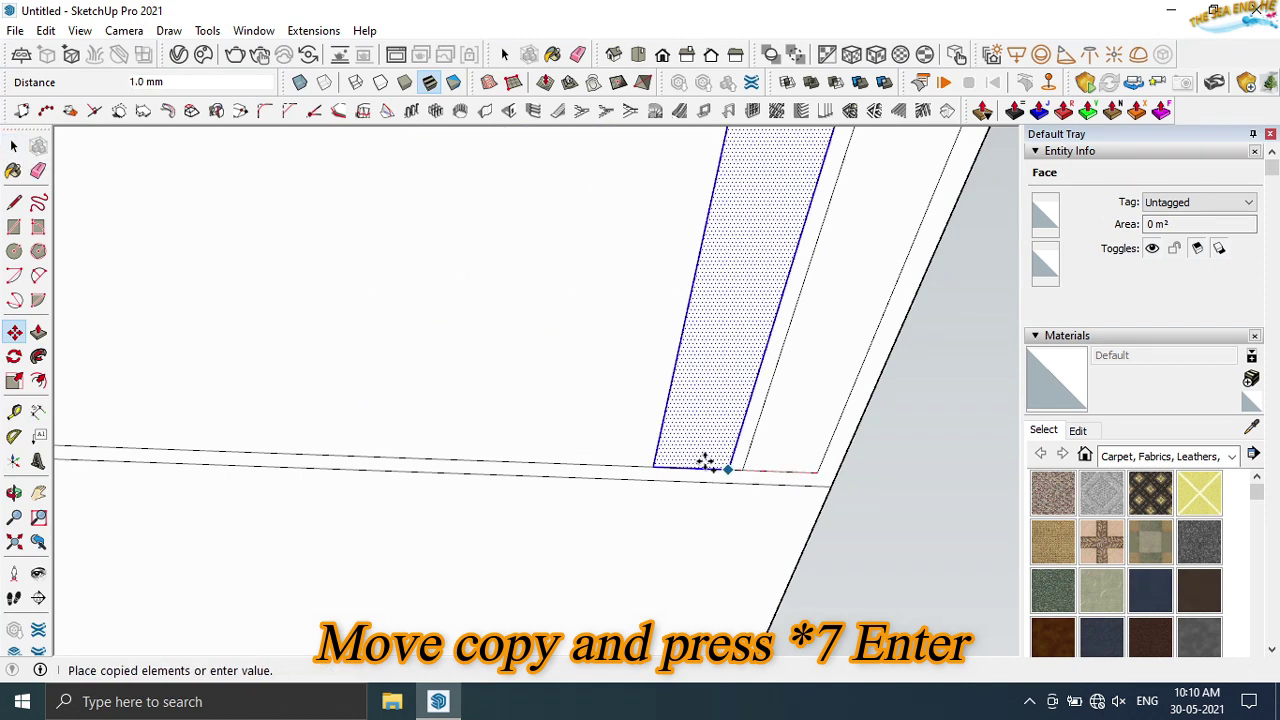
{"action": "left_click", "coordinate": [705, 460]}
{"action": "type", "text": "*7"}
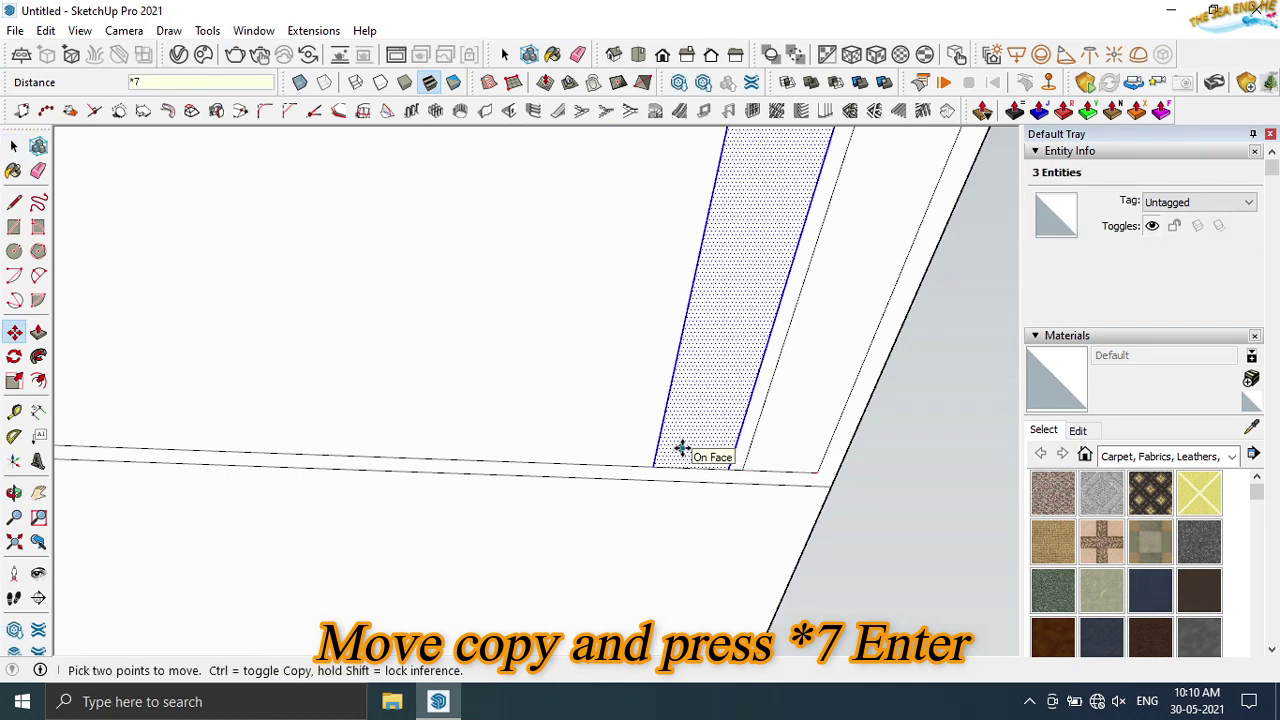
{"action": "key", "text": "Return"}
{"action": "scroll", "coordinate": [681, 449], "scroll_direction": "down", "scroll_amount": 5}
{"action": "scroll", "coordinate": [374, 277], "scroll_direction": "up", "scroll_amount": 1}
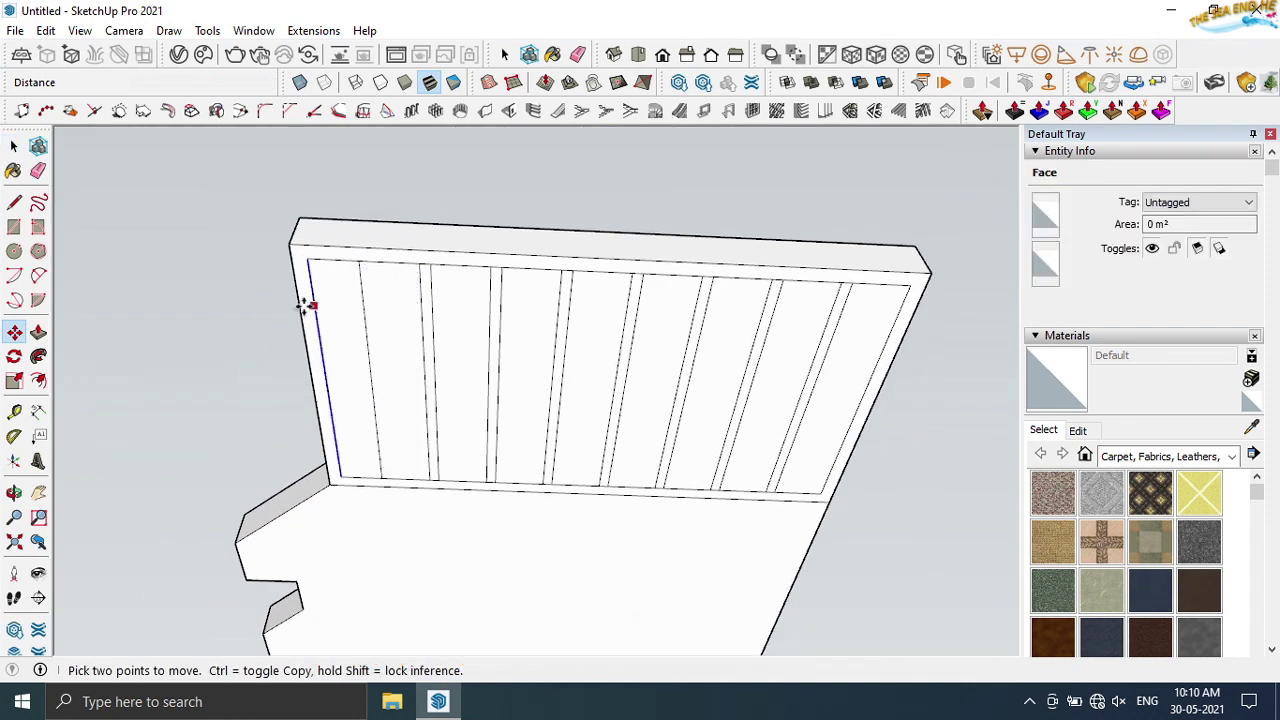
{"action": "key", "text": "space"}
- Draw a line up to the panel's top edge to close off the first board
{"action": "scroll", "coordinate": [365, 270], "scroll_direction": "up", "scroll_amount": 1}
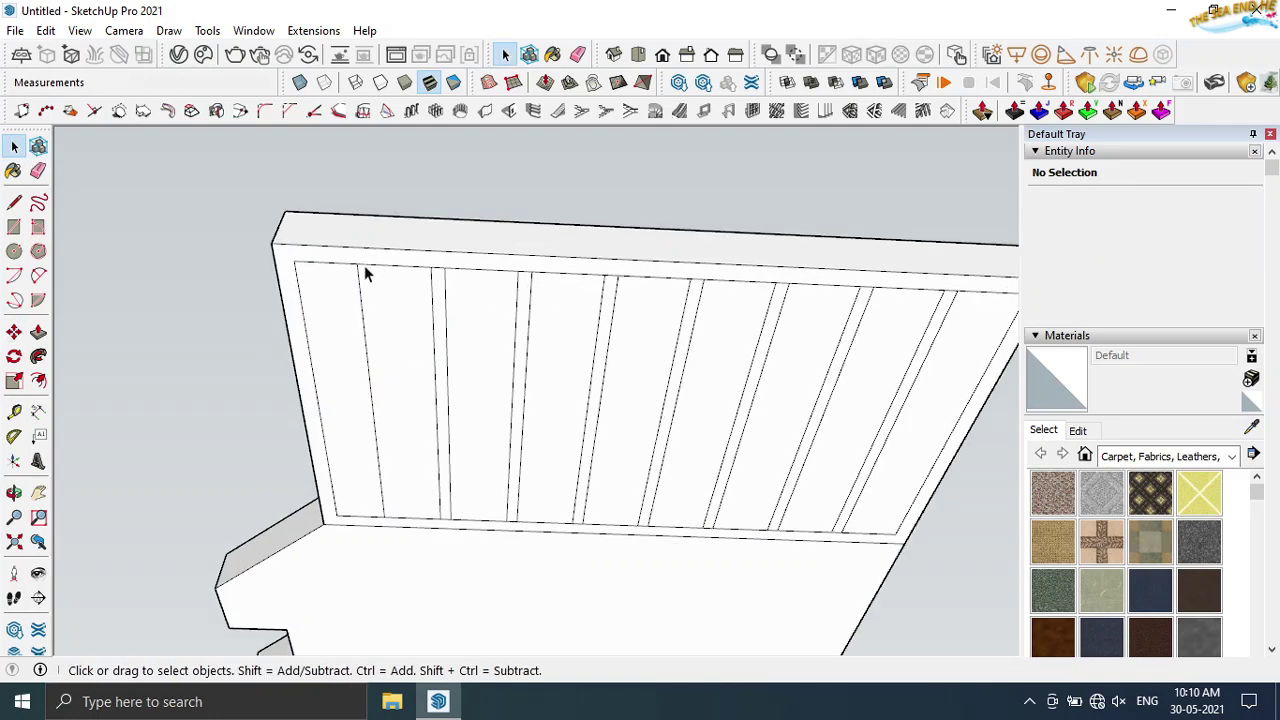
{"action": "left_click", "coordinate": [367, 363]}
{"action": "left_click", "coordinate": [213, 197]}
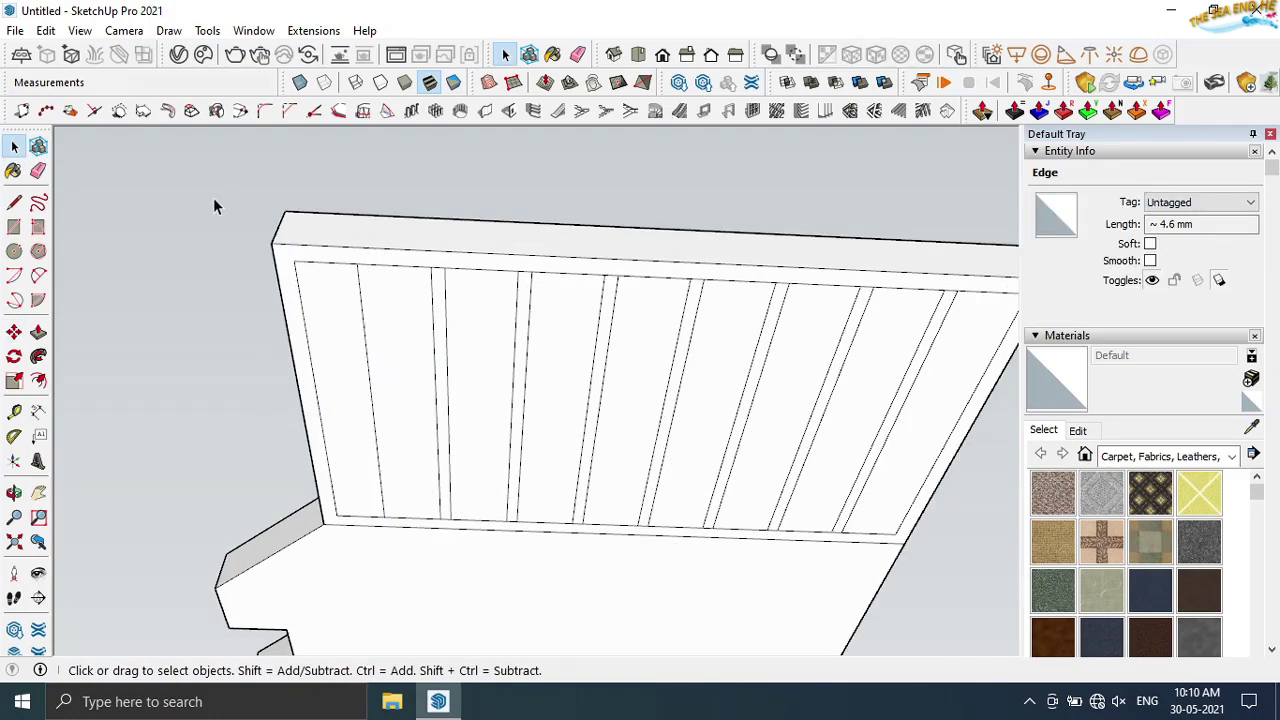
{"action": "left_click", "coordinate": [14, 202]}
{"action": "scroll", "coordinate": [385, 515], "scroll_direction": "up", "scroll_amount": 1}
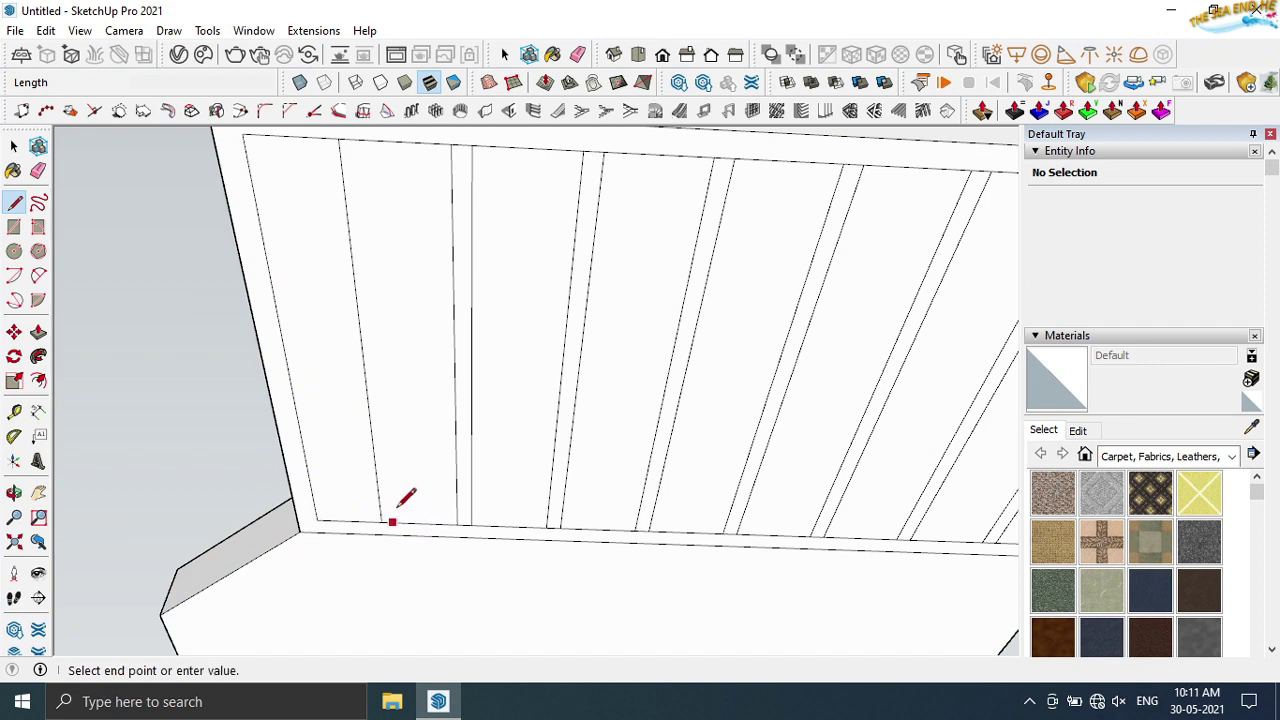
{"action": "left_click", "coordinate": [360, 138]}
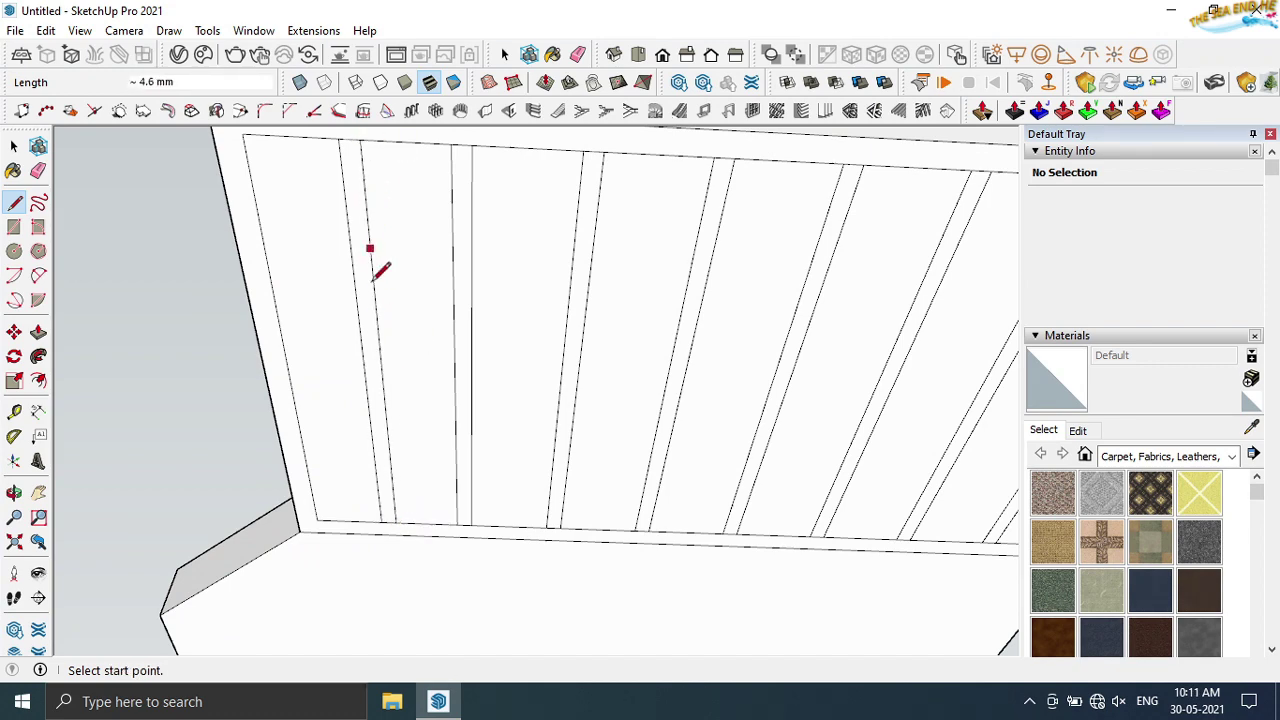
{"action": "scroll", "coordinate": [385, 280], "scroll_direction": "down", "scroll_amount": 3}
- Erase the leftover border segments between and below the boards
{"action": "left_click", "coordinate": [38, 171]}
{"action": "scroll", "coordinate": [371, 286], "scroll_direction": "up", "scroll_amount": 2}
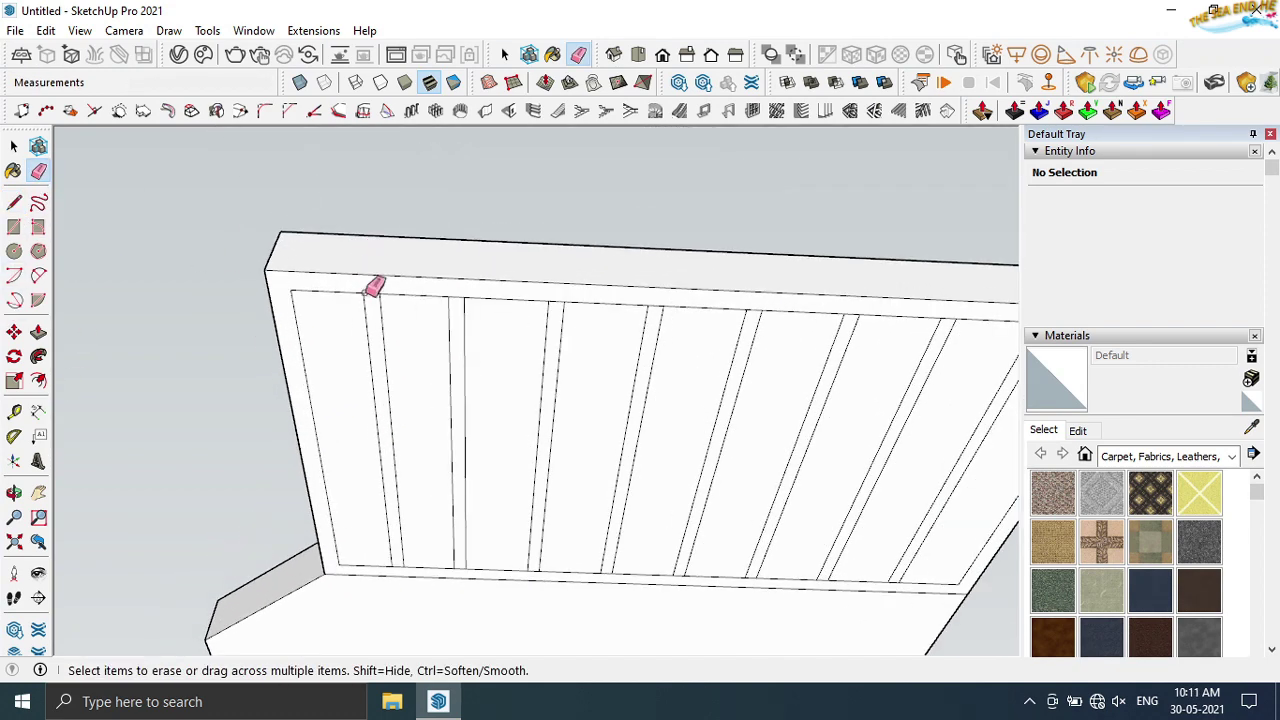
{"action": "scroll", "coordinate": [374, 289], "scroll_direction": "up", "scroll_amount": 2}
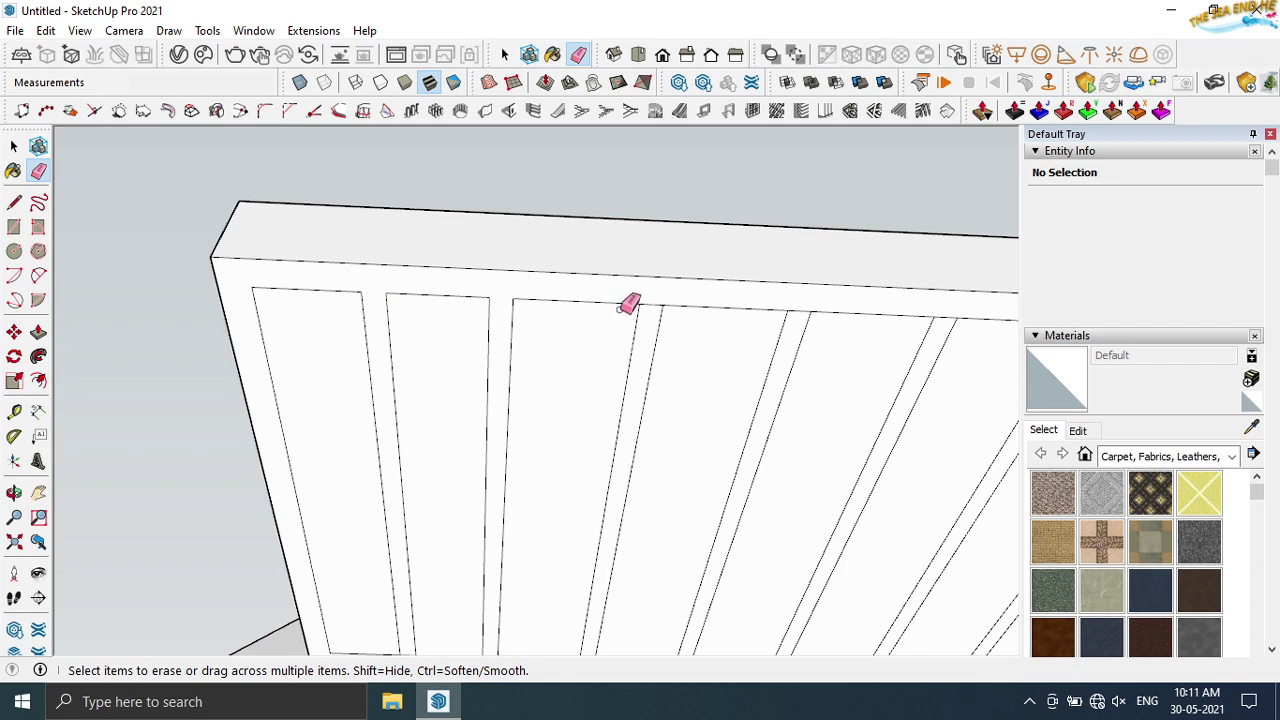
{"action": "scroll", "coordinate": [790, 308], "scroll_direction": "down", "scroll_amount": 2}
{"action": "scroll", "coordinate": [700, 450], "scroll_direction": "down", "scroll_amount": 2}
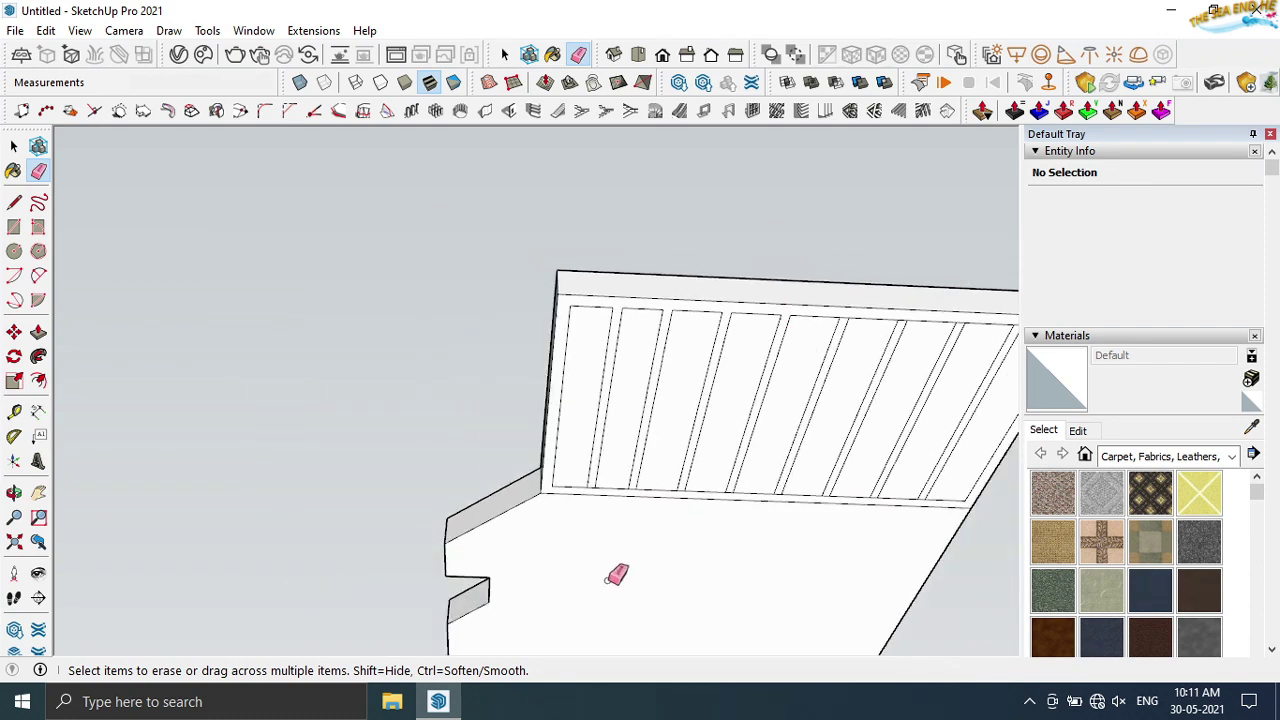
{"action": "scroll", "coordinate": [605, 560], "scroll_direction": "up", "scroll_amount": 3}
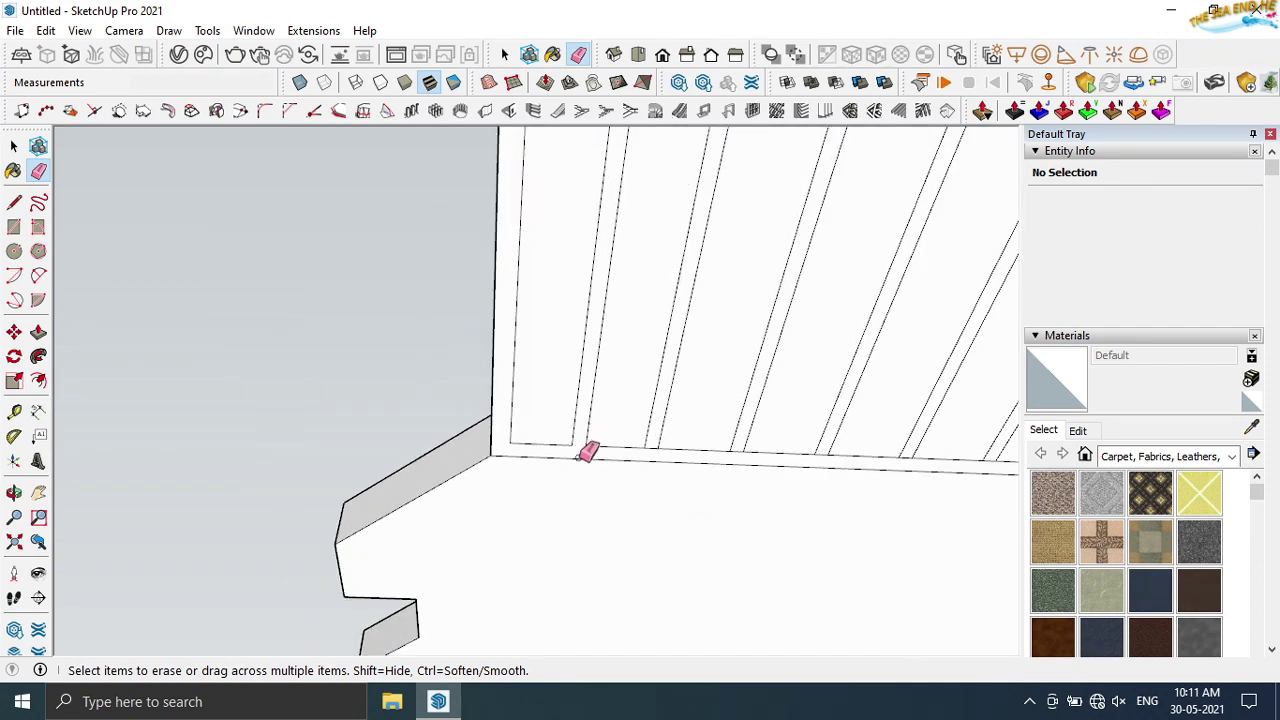
{"action": "left_click", "coordinate": [585, 456]}
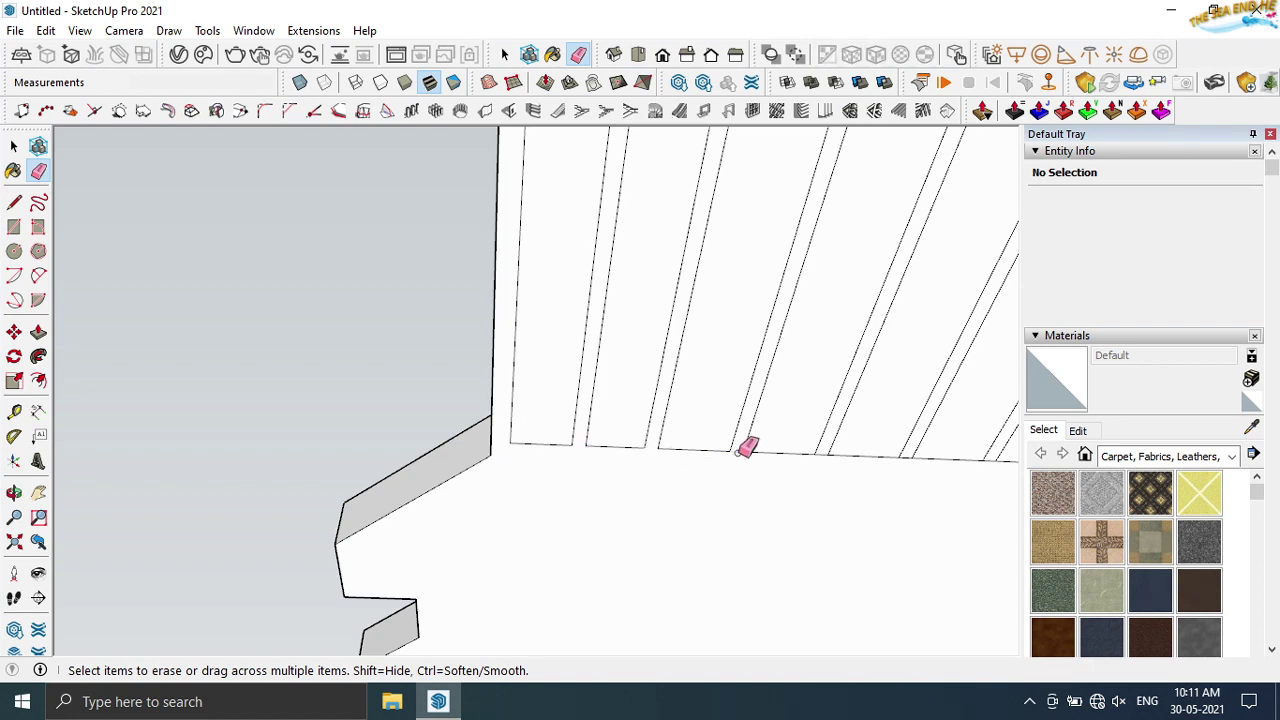
{"action": "scroll", "coordinate": [818, 467], "scroll_direction": "down", "scroll_amount": 3}
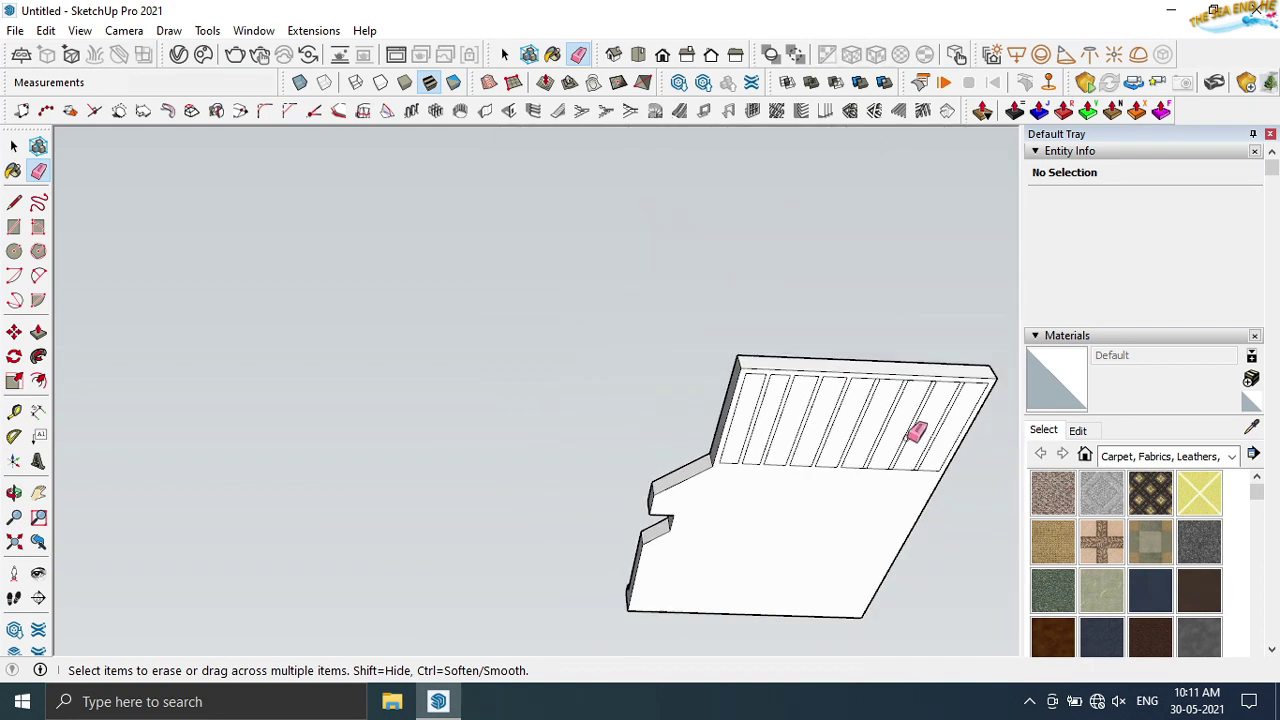
{"action": "scroll", "coordinate": [914, 434], "scroll_direction": "up", "scroll_amount": 2}
{"action": "scroll", "coordinate": [708, 307], "scroll_direction": "up", "scroll_amount": 2}
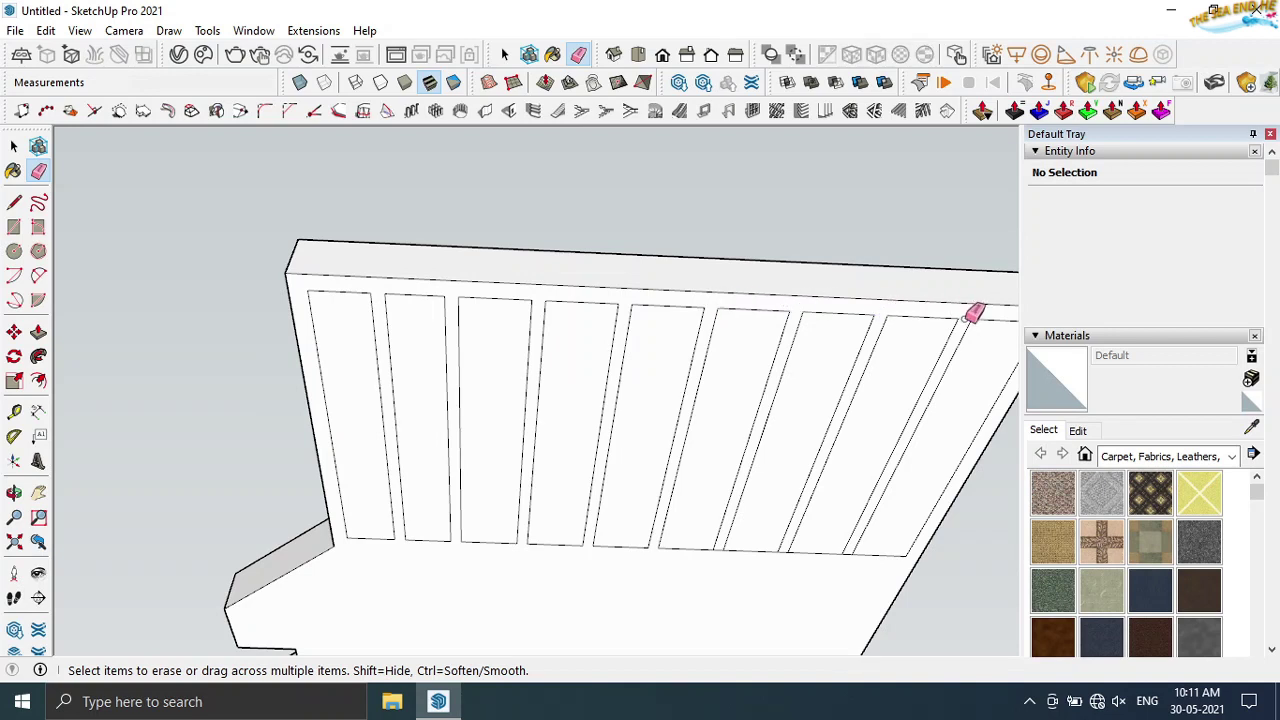
{"action": "scroll", "coordinate": [866, 543], "scroll_direction": "up", "scroll_amount": 1}
{"action": "scroll", "coordinate": [852, 543], "scroll_direction": "up", "scroll_amount": 1}
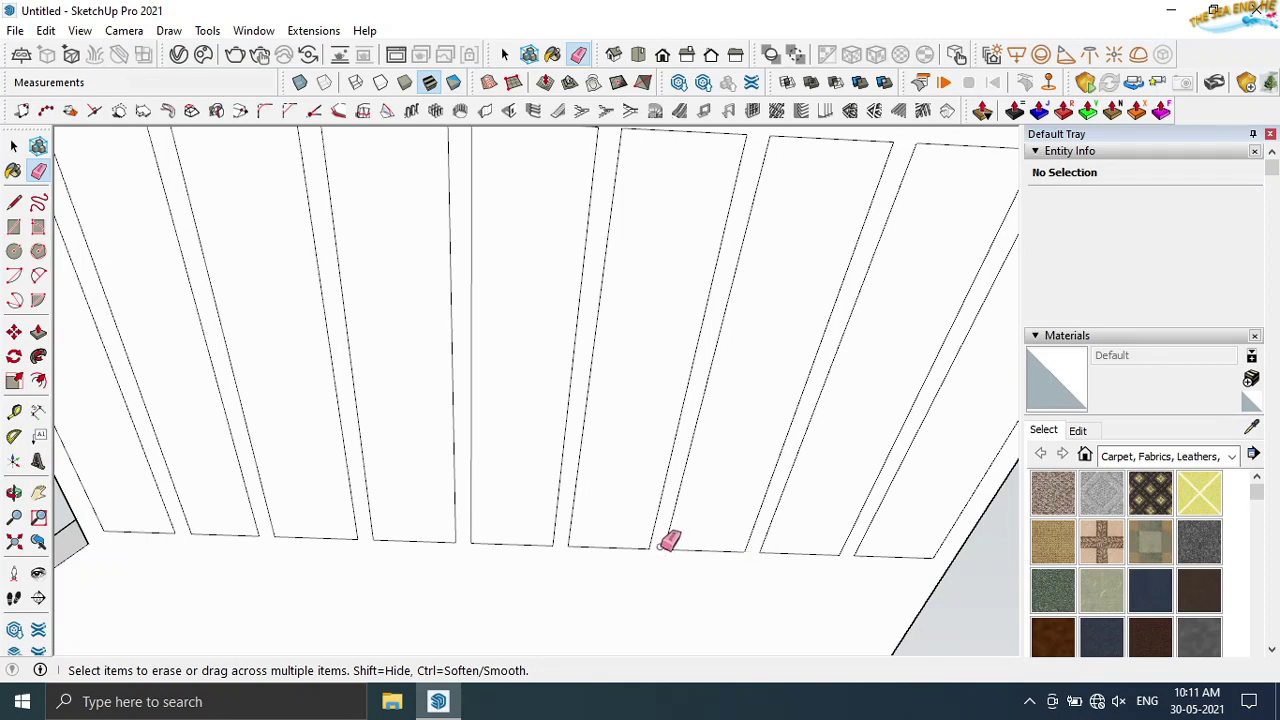
{"action": "scroll", "coordinate": [664, 546], "scroll_direction": "down", "scroll_amount": 3}
{"action": "scroll", "coordinate": [823, 366], "scroll_direction": "up", "scroll_amount": 3}
{"action": "left_click", "coordinate": [14, 203]}
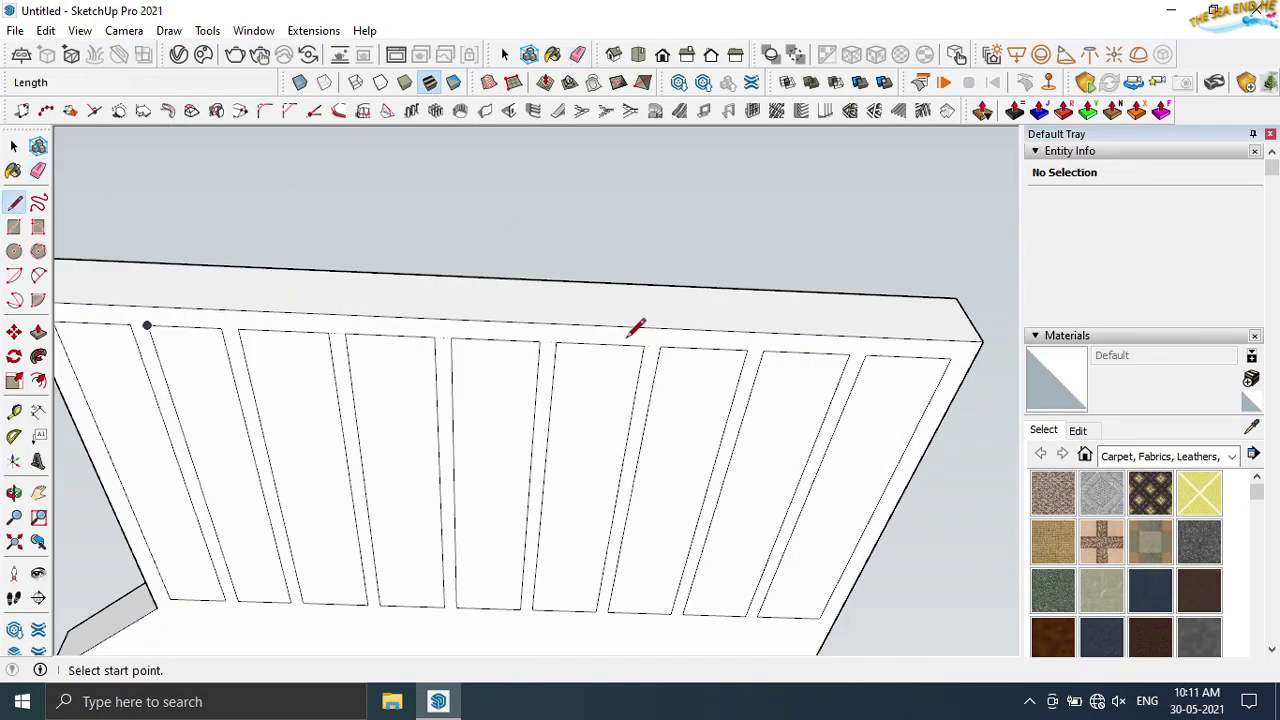
- Draw a 0.1 mm edge across the top of a contact rectangle
{"action": "left_click", "coordinate": [745, 340]}
{"action": "scroll", "coordinate": [750, 335], "scroll_direction": "up", "scroll_amount": 1}
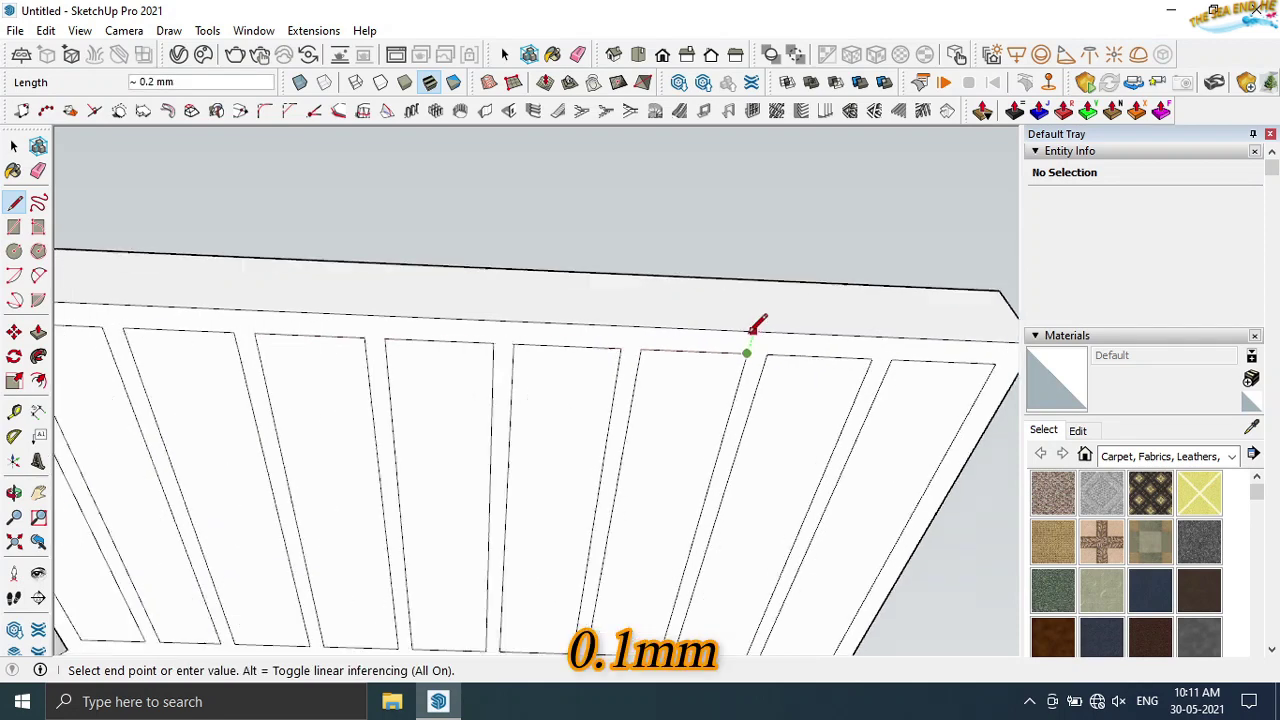
{"action": "scroll", "coordinate": [755, 330], "scroll_direction": "up", "scroll_amount": 1}
{"action": "scroll", "coordinate": [759, 322], "scroll_direction": "up", "scroll_amount": 1}
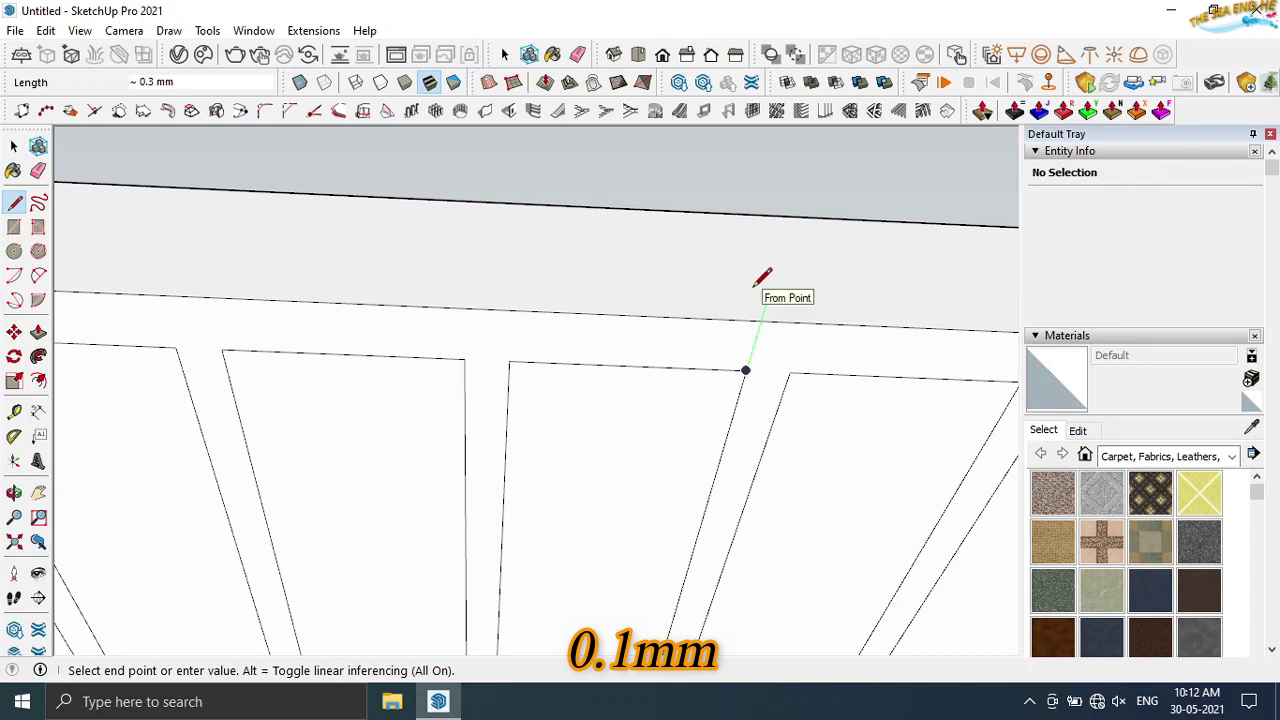
{"action": "type", "text": "0.1"}
{"action": "key", "text": "Return"}
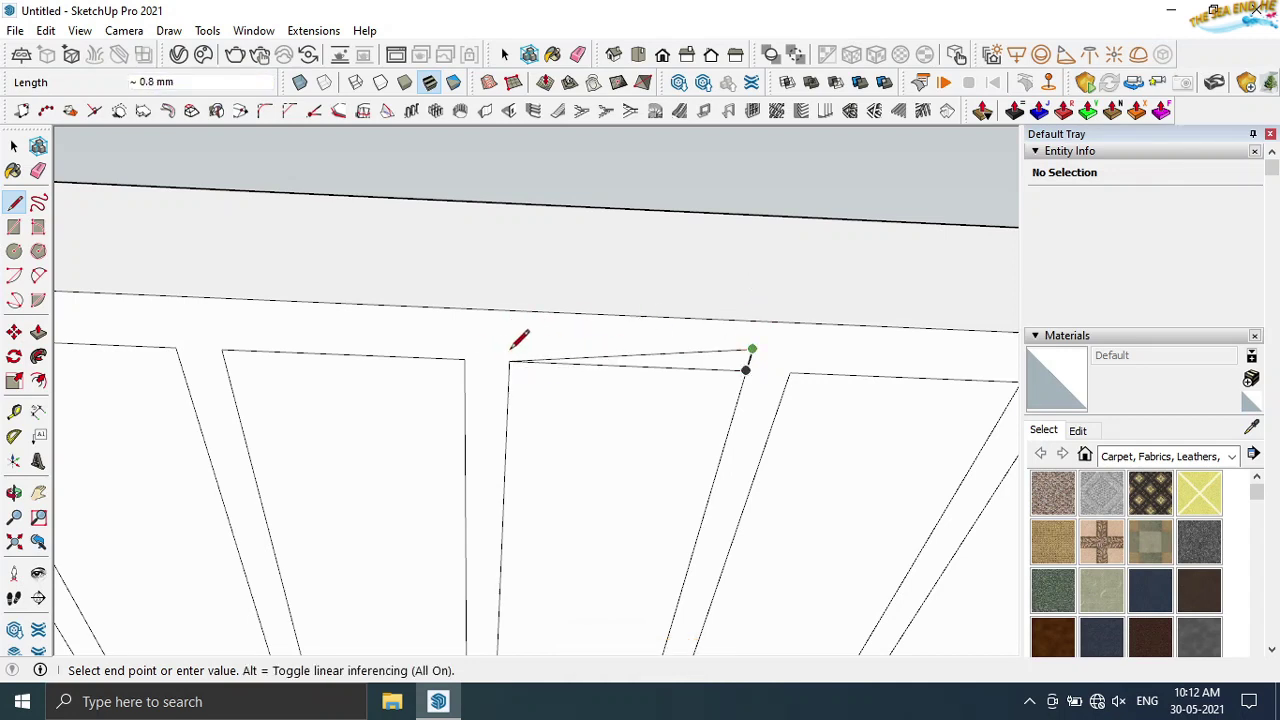
{"action": "key", "text": "Escape"}
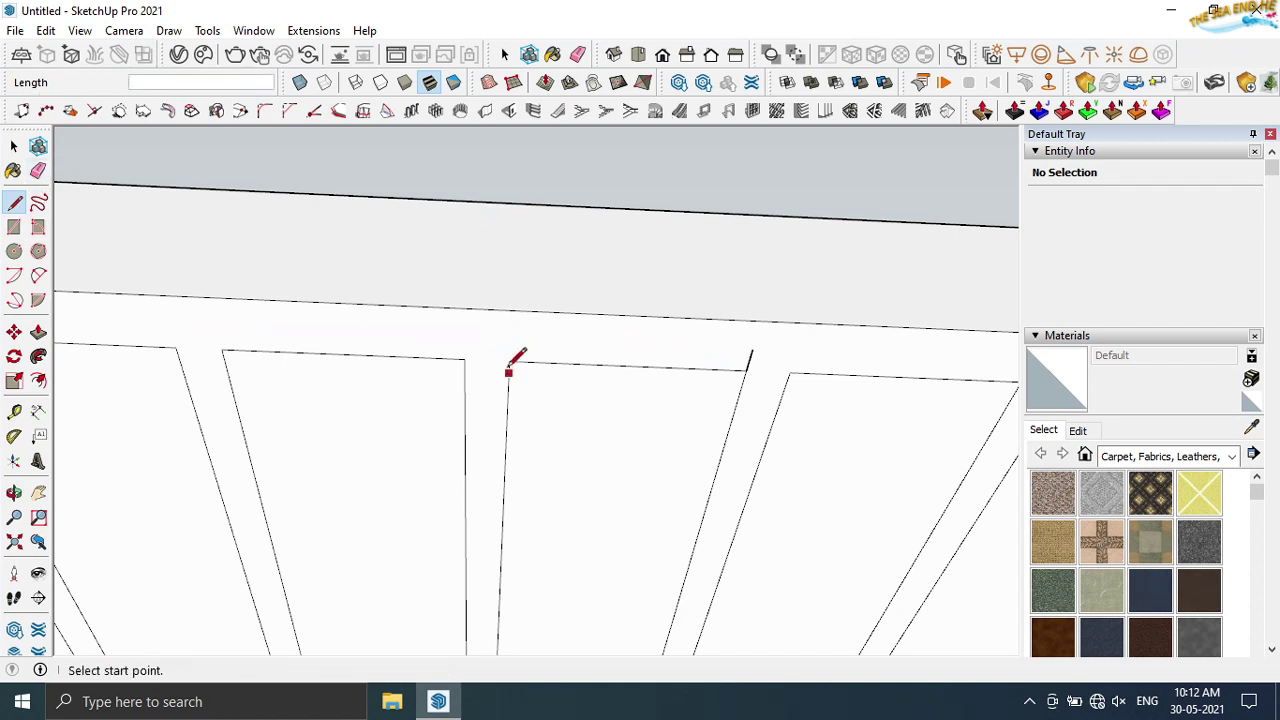
- Start a new line at the board corner, then orbit out to view the whole slatted card
{"action": "left_click", "coordinate": [509, 362]}
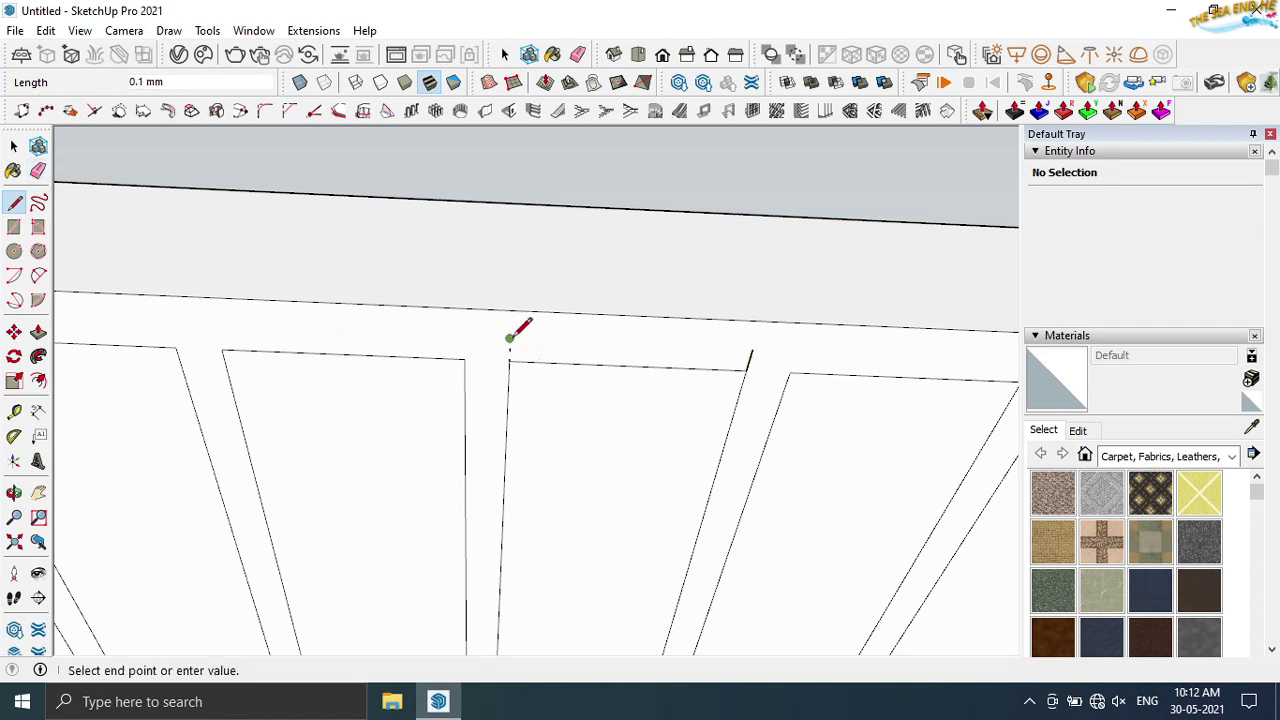
{"action": "middle_click_drag", "start_coordinate": [750, 345], "coordinate": [710, 362]}
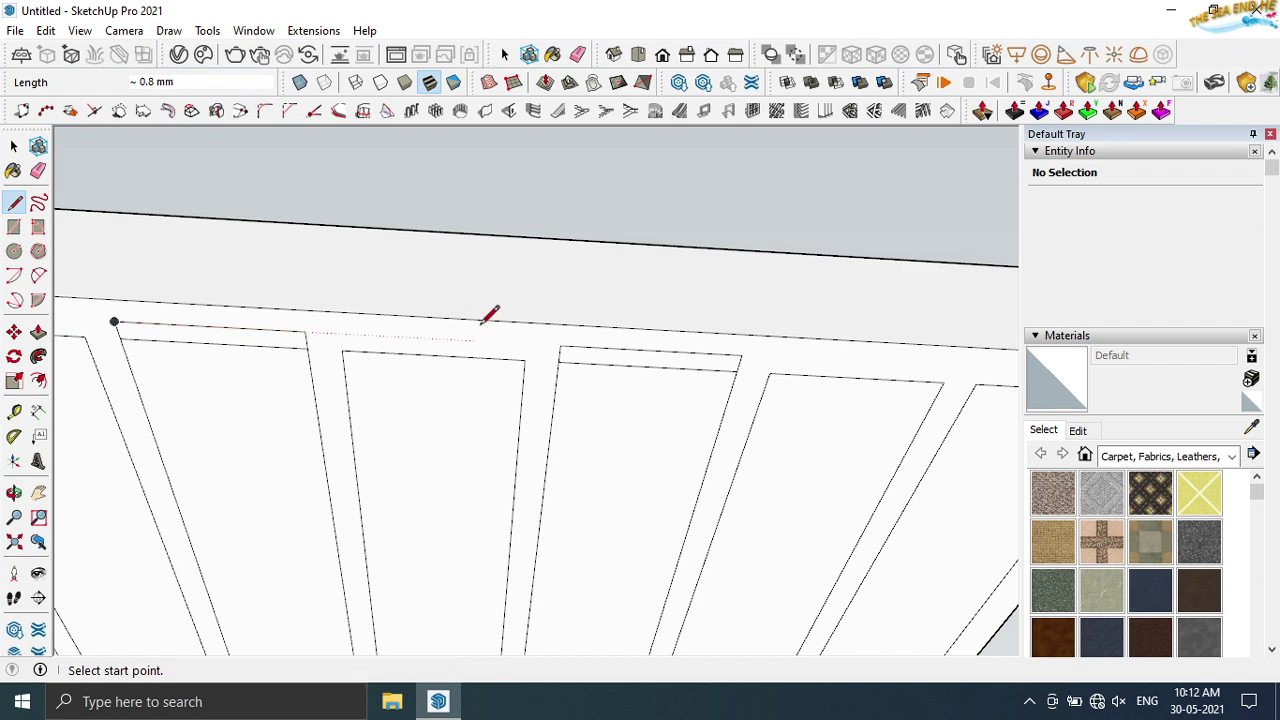
{"action": "middle_click_drag", "start_coordinate": [489, 316], "coordinate": [176, 230]}
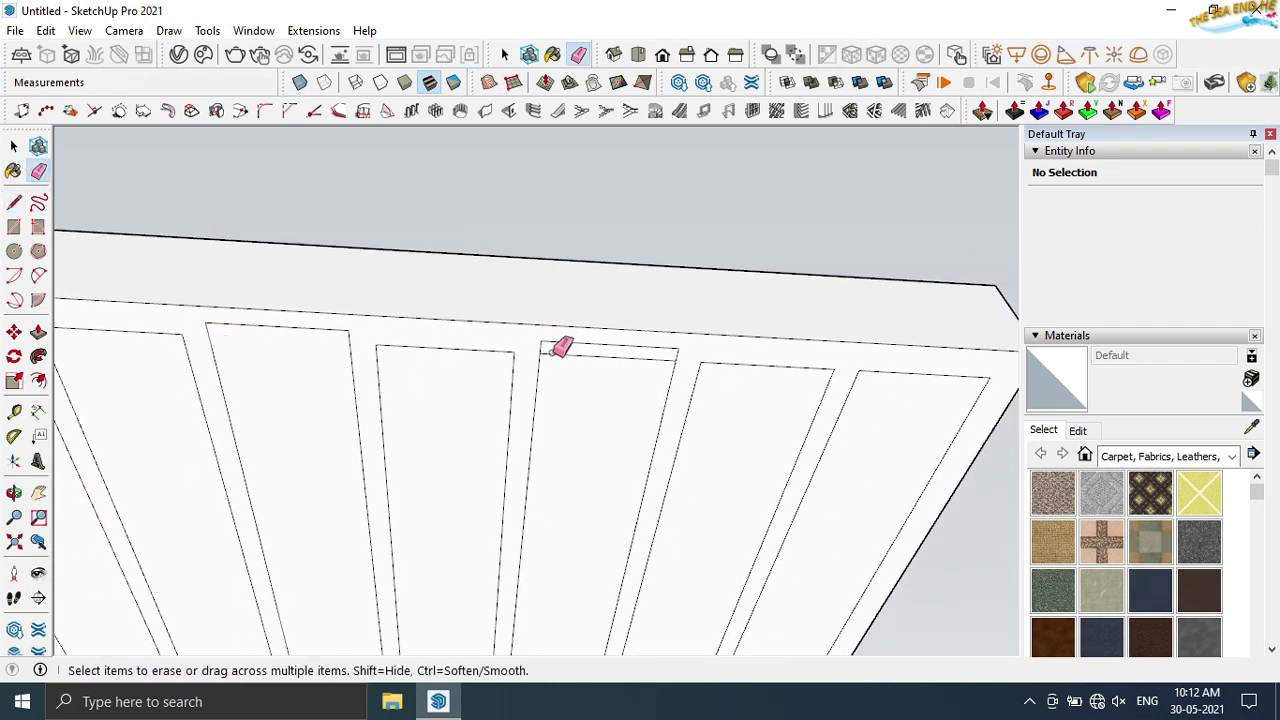
{"action": "scroll", "coordinate": [560, 349], "scroll_direction": "down", "scroll_amount": 3}
{"action": "mouse_move", "coordinate": [560, 349]}
{"action": "middle_mouse_down"}
{"action": "mouse_move", "coordinate": [486, 414]}
{"action": "mouse_move", "coordinate": [540, 345]}
{"action": "middle_mouse_up"}
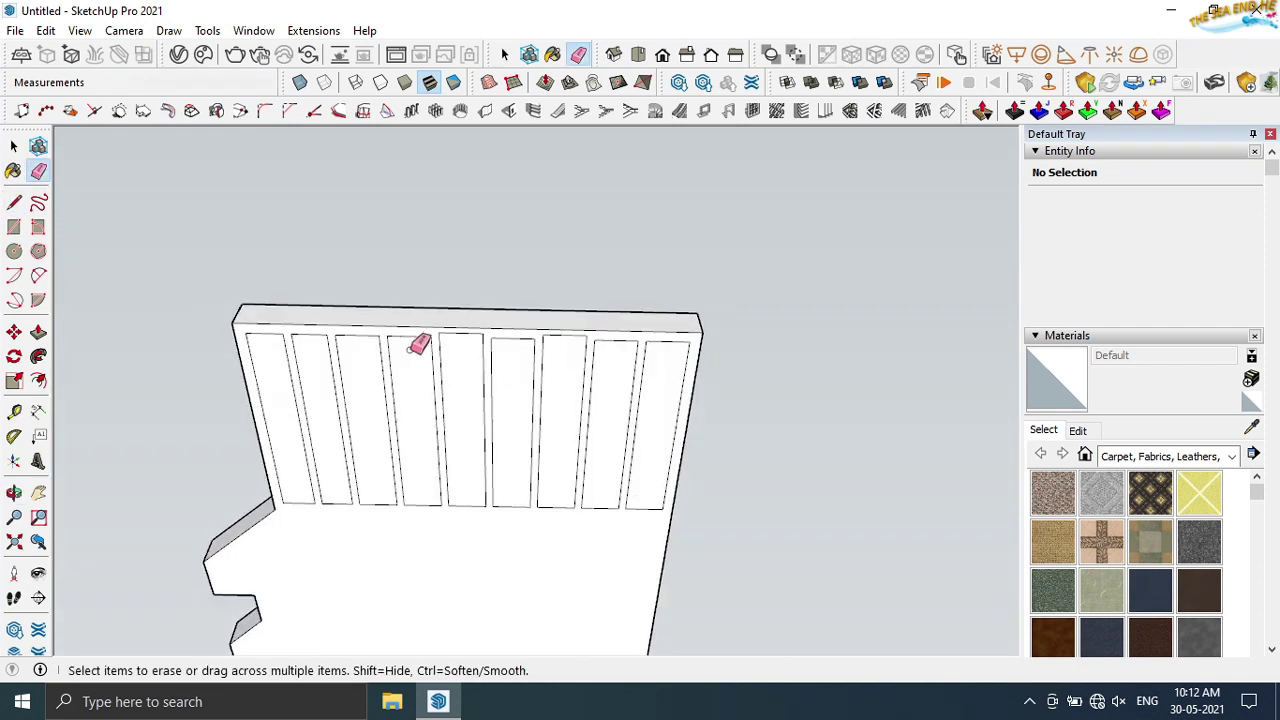
{"action": "scroll", "coordinate": [414, 348], "scroll_direction": "down", "scroll_amount": 5}
{"action": "scroll", "coordinate": [450, 450], "scroll_direction": "up", "scroll_amount": 2}
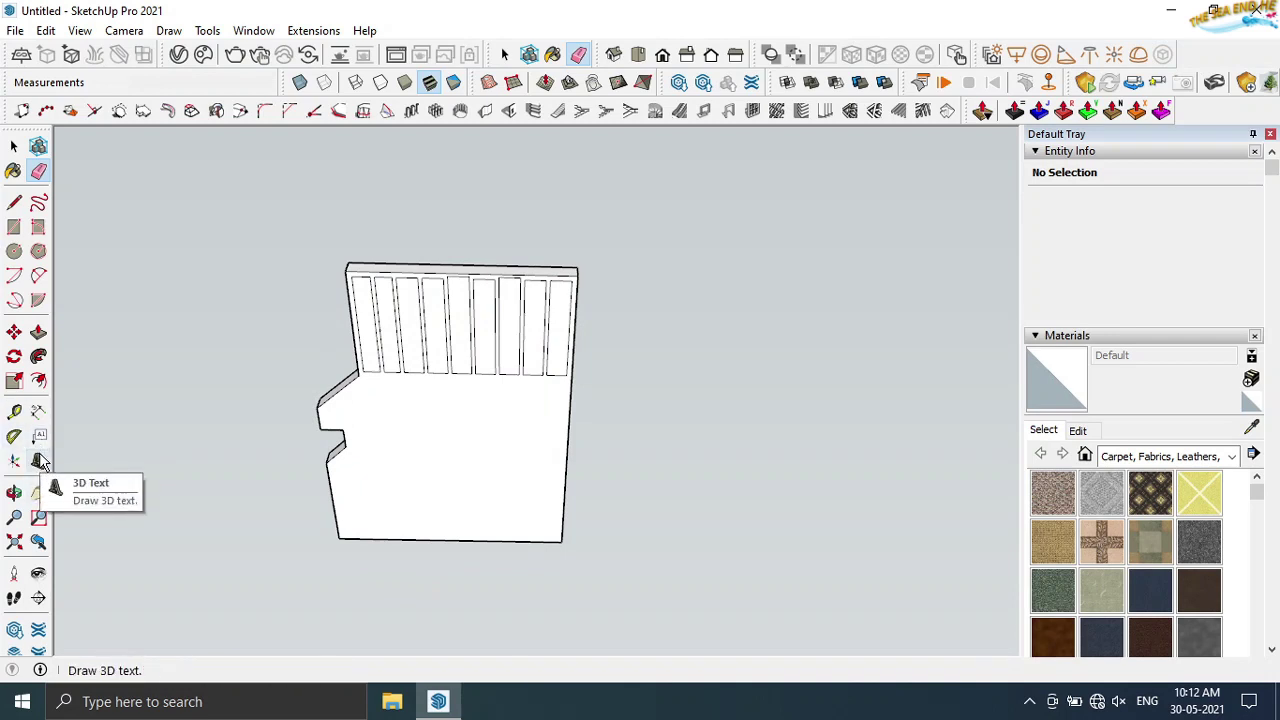
- Create the 'Micro SD' 3D text and place it on the card face
{"action": "left_click", "coordinate": [38, 460]}
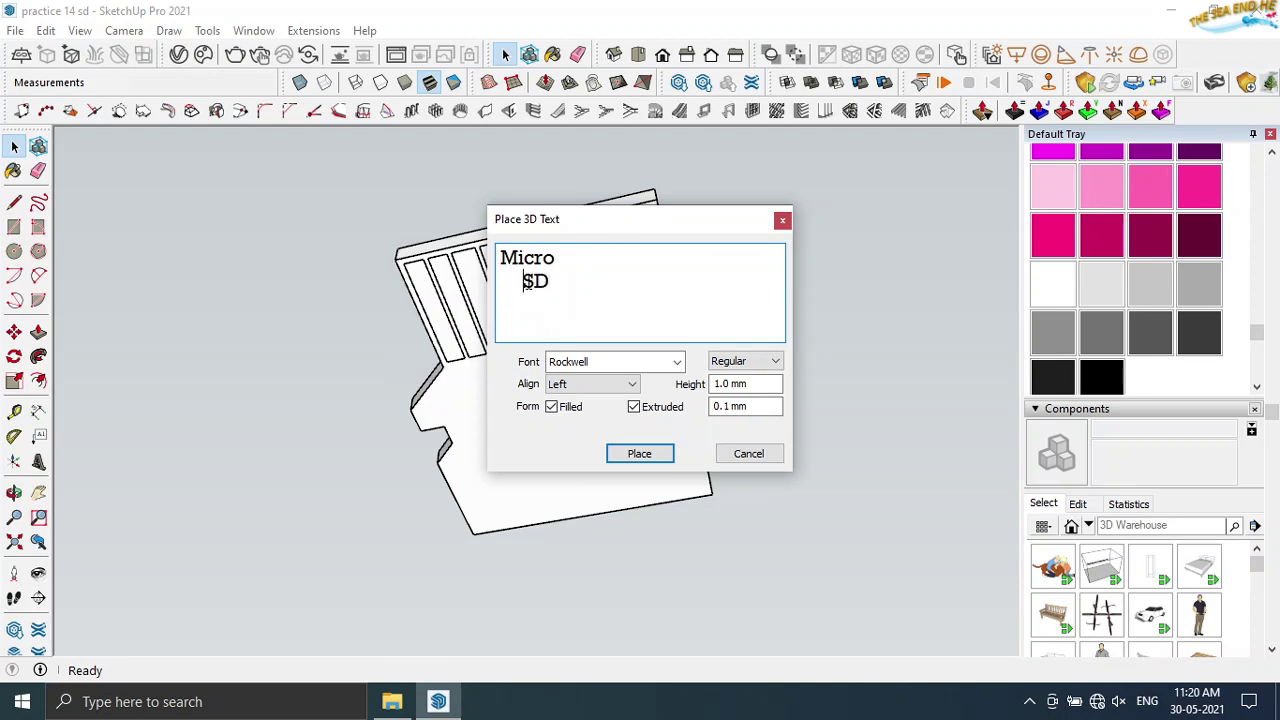
{"action": "left_click", "coordinate": [640, 453]}
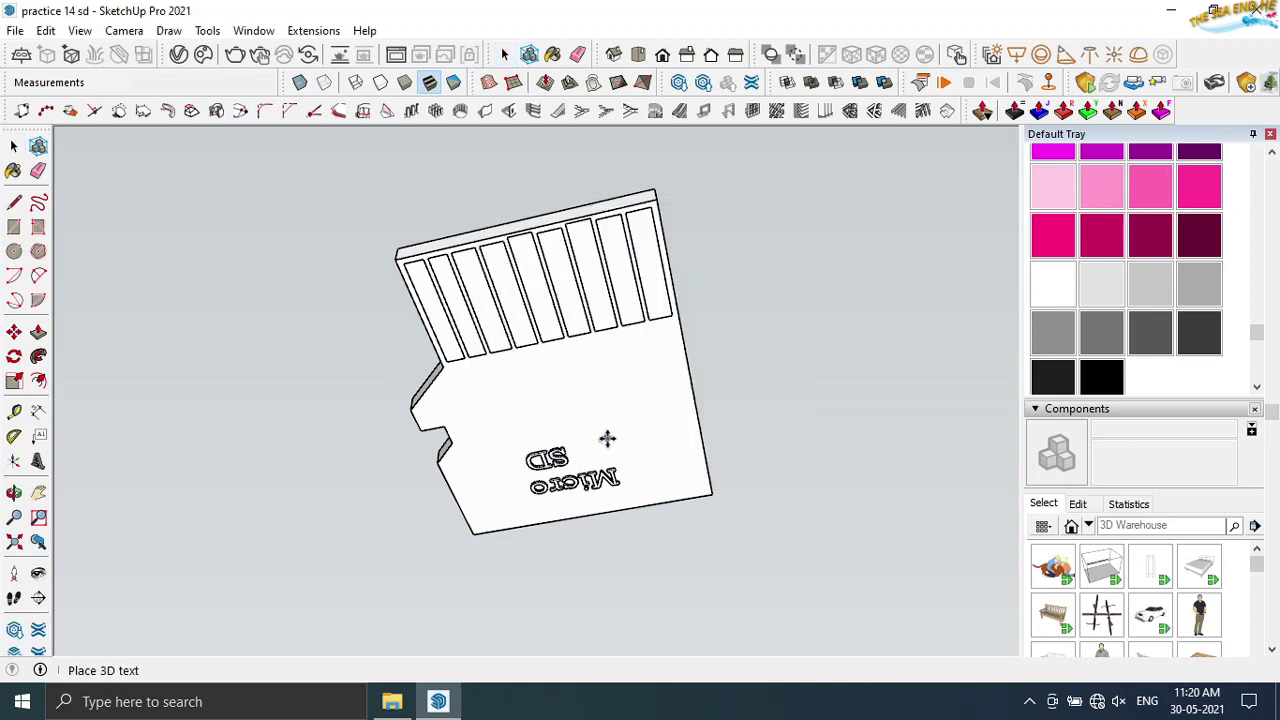
{"action": "left_click", "coordinate": [690, 405]}
{"action": "mouse_move", "coordinate": [594, 357]}
{"action": "middle_mouse_down"}
{"action": "mouse_move", "coordinate": [620, 375]}
{"action": "mouse_move", "coordinate": [620, 400]}
{"action": "middle_mouse_up"}
{"action": "scroll", "coordinate": [639, 388], "scroll_direction": "up", "scroll_amount": 5}
- Rotate the Micro SD text 180 degrees
{"action": "left_click", "coordinate": [14, 356]}
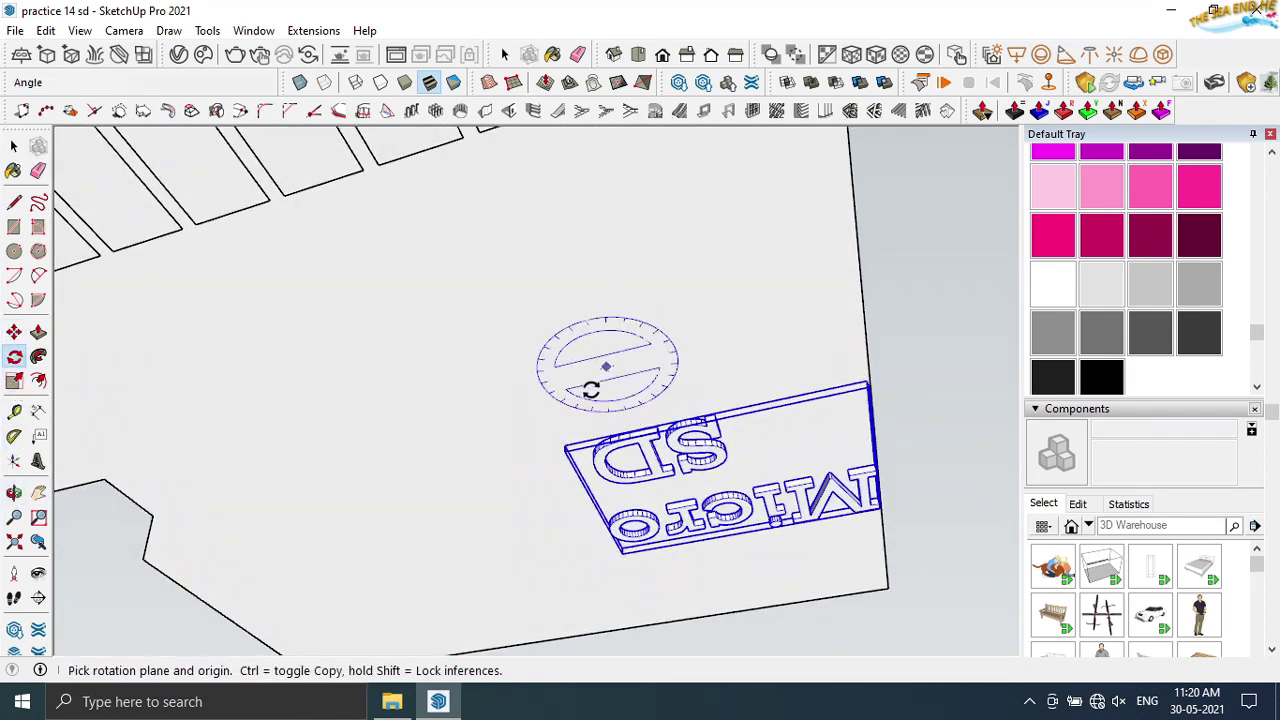
{"action": "left_click_drag", "start_coordinate": [564, 445], "coordinate": [593, 432]}
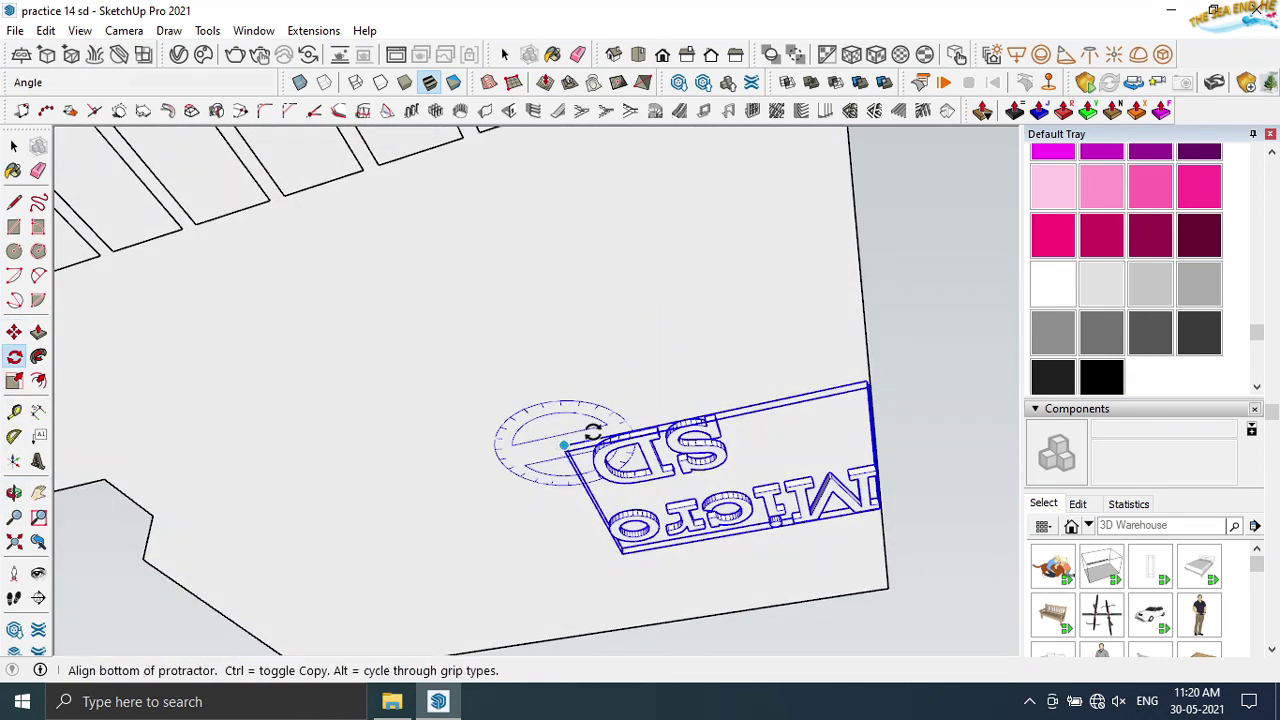
{"action": "left_click", "coordinate": [857, 383]}
{"action": "left_click", "coordinate": [390, 473]}
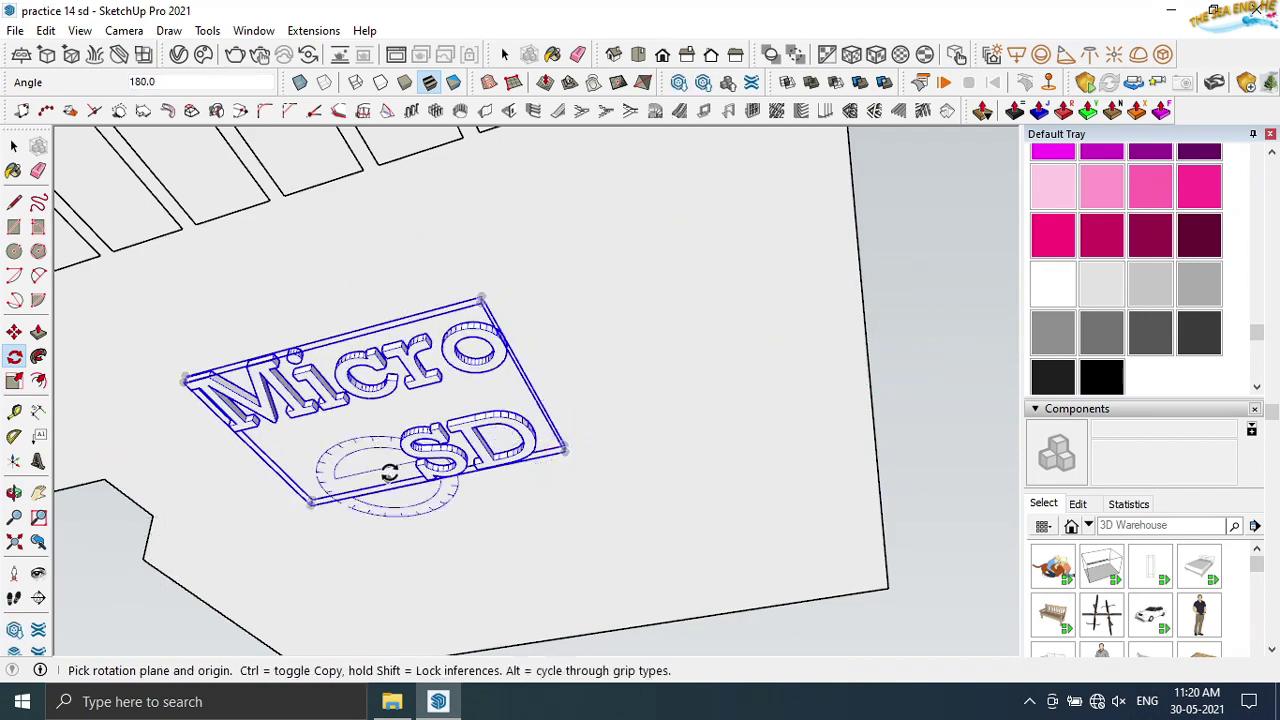
{"action": "middle_click_drag", "start_coordinate": [390, 473], "coordinate": [446, 323]}
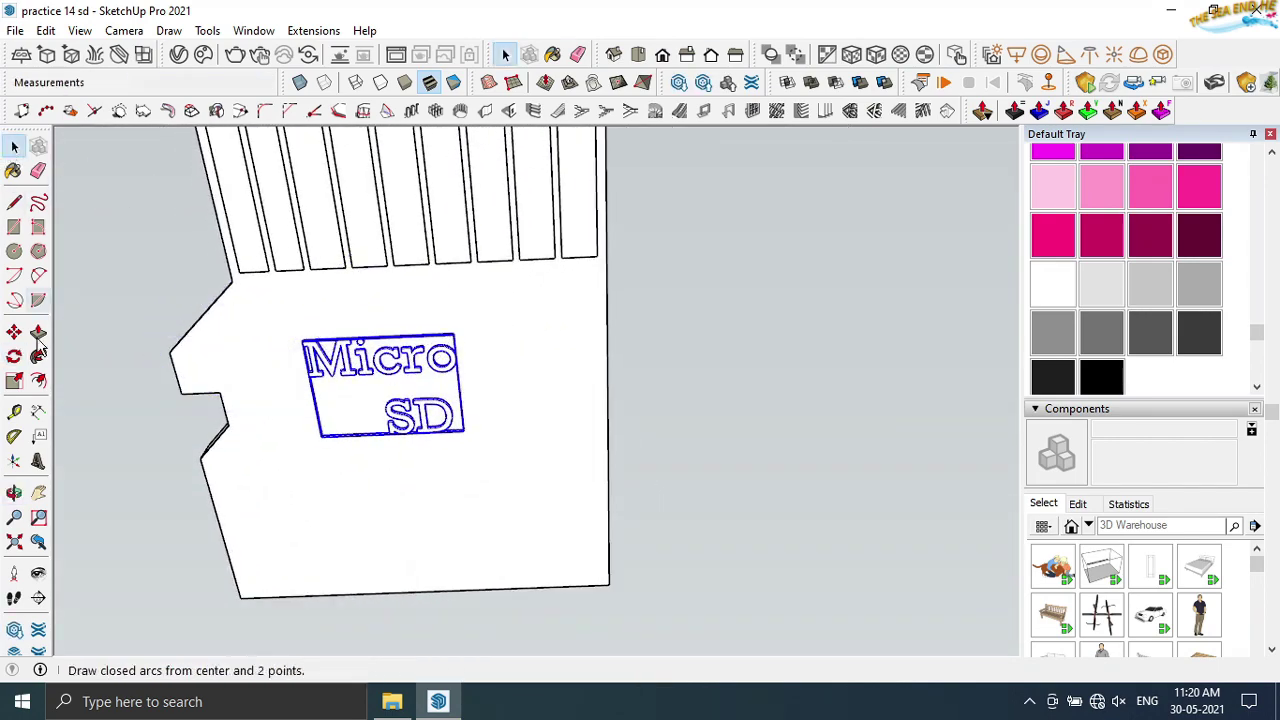
- Scale up the Micro SD text from a corner grip
{"action": "left_click", "coordinate": [14, 380]}
{"action": "middle_click_drag", "start_coordinate": [608, 366], "coordinate": [452, 342]}
{"action": "scroll", "coordinate": [452, 342], "scroll_direction": "up", "scroll_amount": 3}
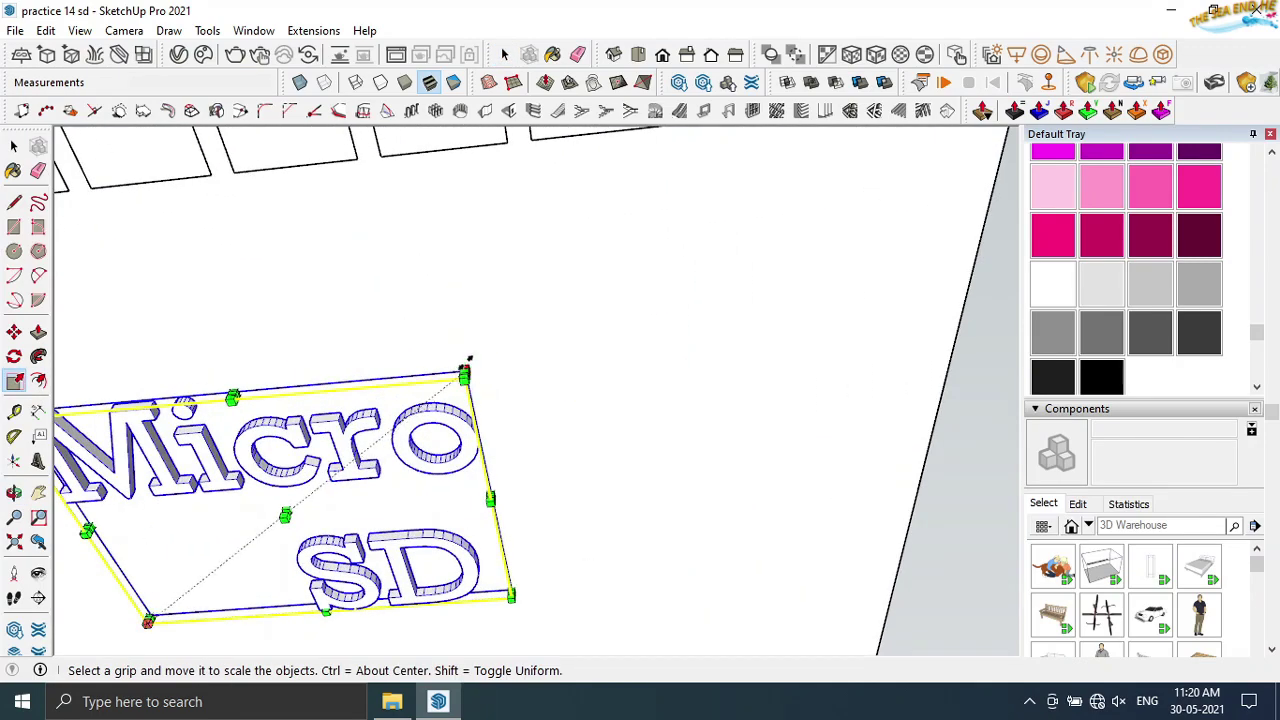
{"action": "scroll", "coordinate": [468, 360], "scroll_direction": "up", "scroll_amount": 3}
{"action": "left_click_drag", "start_coordinate": [466, 392], "coordinate": [760, 285]}
{"action": "scroll", "coordinate": [780, 270], "scroll_direction": "down", "scroll_amount": 2}
{"action": "scroll", "coordinate": [789, 268], "scroll_direction": "down", "scroll_amount": 2}
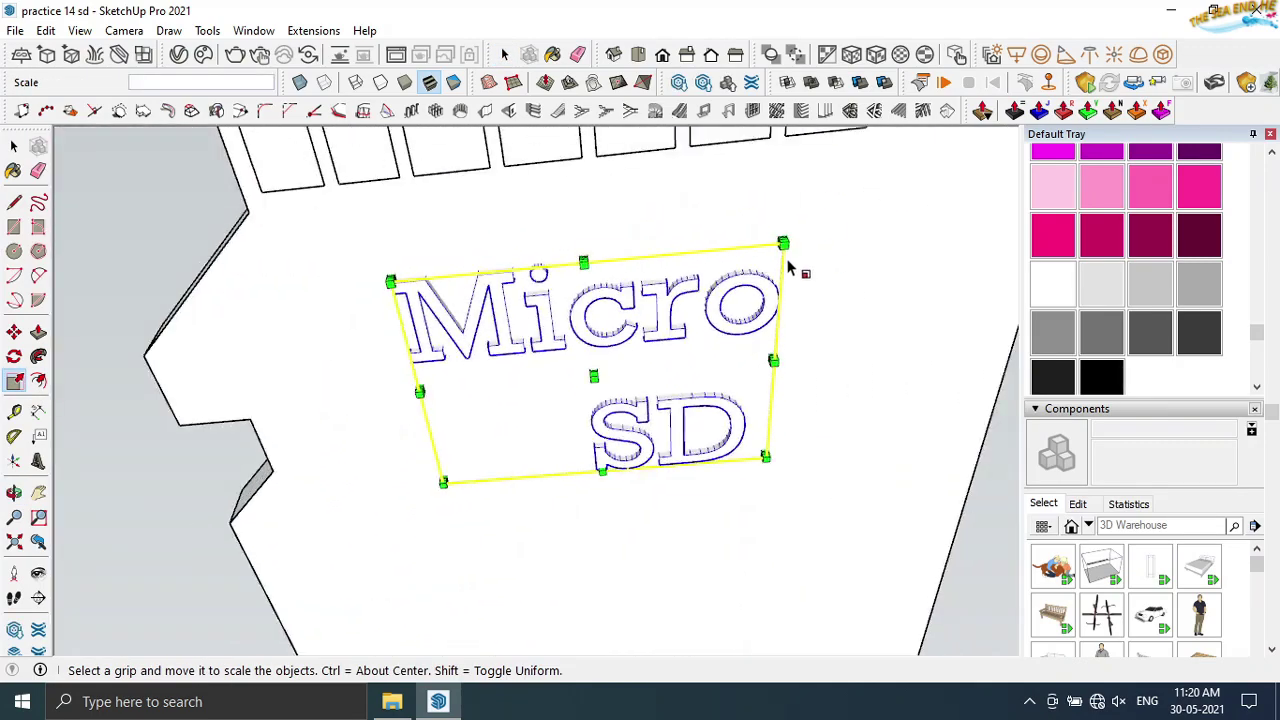
{"action": "scroll", "coordinate": [789, 268], "scroll_direction": "up", "scroll_amount": 2}
{"action": "scroll", "coordinate": [780, 255], "scroll_direction": "down", "scroll_amount": 2}
{"action": "scroll", "coordinate": [846, 206], "scroll_direction": "down", "scroll_amount": 2}
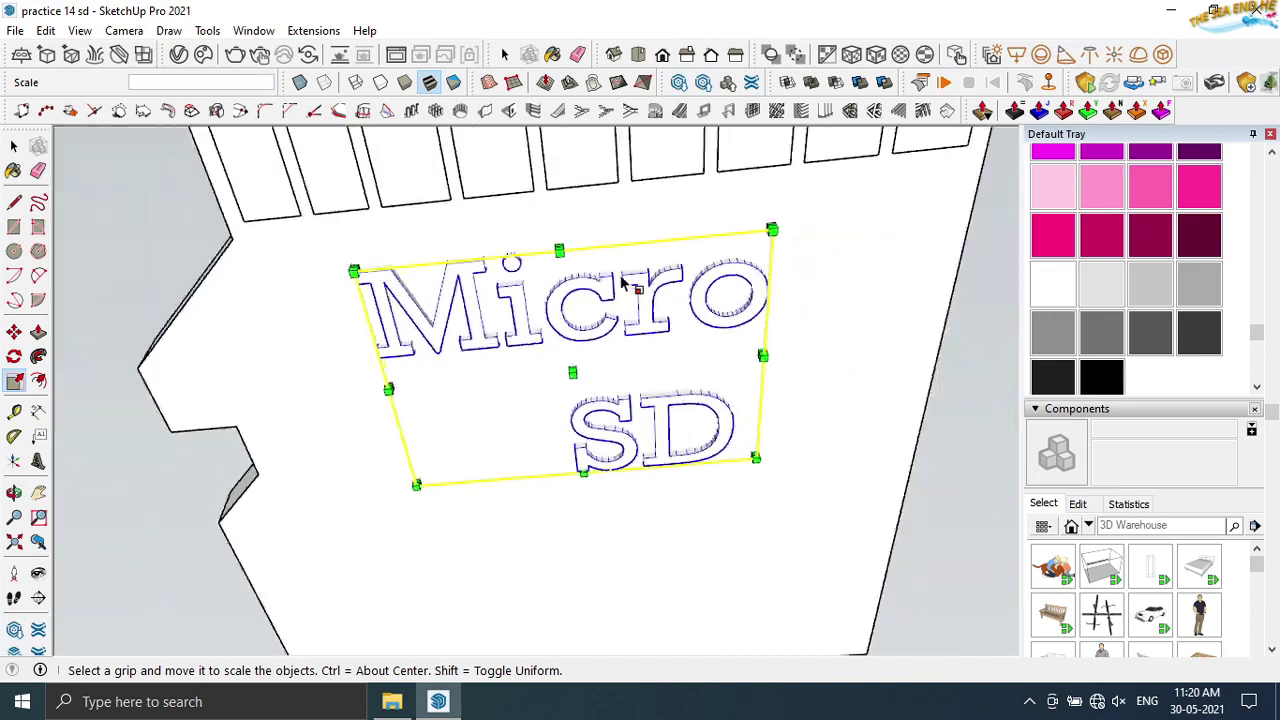
{"action": "middle_click_drag", "start_coordinate": [634, 280], "coordinate": [600, 194]}
{"action": "mouse_move", "coordinate": [415, 328]}
{"action": "middle_mouse_down"}
{"action": "mouse_move", "coordinate": [466, 277]}
{"action": "mouse_move", "coordinate": [482, 330]}
{"action": "mouse_move", "coordinate": [528, 343]}
{"action": "mouse_move", "coordinate": [443, 300]}
{"action": "mouse_move", "coordinate": [566, 300]}
{"action": "mouse_move", "coordinate": [520, 330]}
{"action": "middle_mouse_up"}
{"action": "scroll", "coordinate": [573, 357], "scroll_direction": "up", "scroll_amount": 3}
{"action": "scroll", "coordinate": [449, 309], "scroll_direction": "down", "scroll_amount": 3}
- Move the Micro SD text into position on the card face and deselect it
{"action": "left_click", "coordinate": [14, 331]}
{"action": "middle_click_drag", "start_coordinate": [300, 330], "coordinate": [366, 277]}
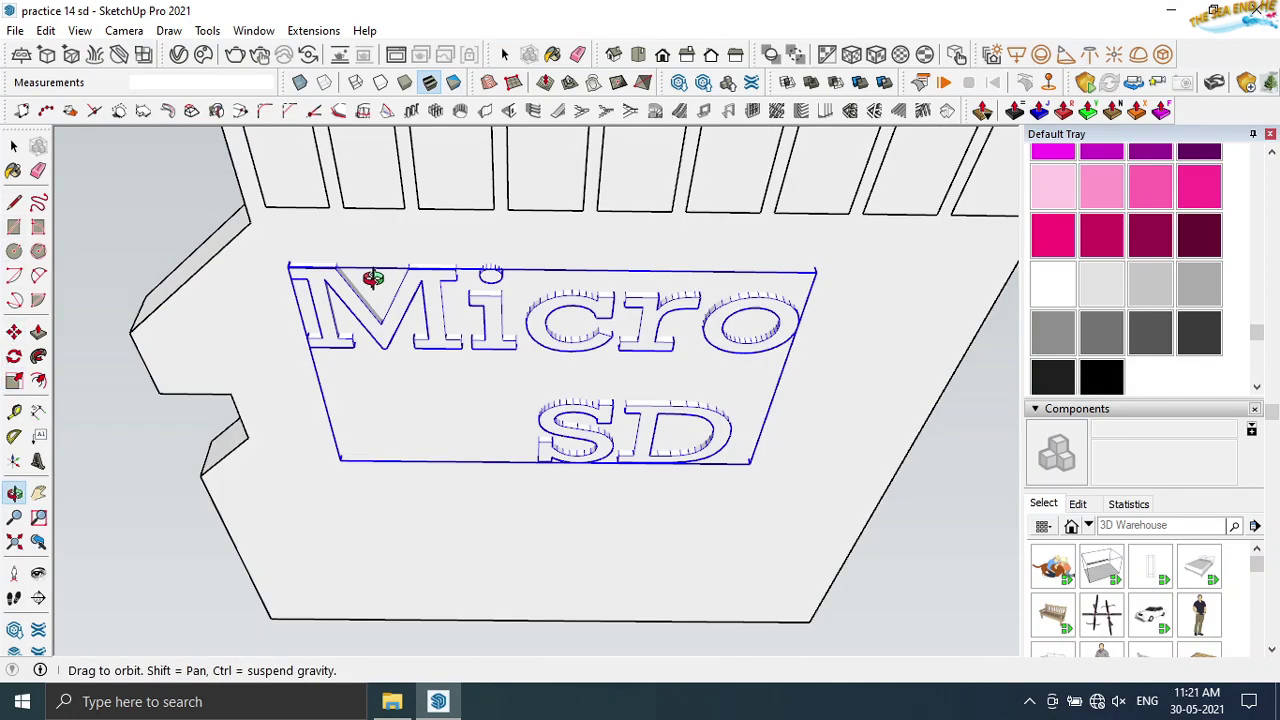
{"action": "scroll", "coordinate": [280, 280], "scroll_direction": "up", "scroll_amount": 2}
{"action": "mouse_move", "coordinate": [280, 280]}
{"action": "middle_mouse_down"}
{"action": "mouse_move", "coordinate": [300, 350]}
{"action": "mouse_move", "coordinate": [443, 323]}
{"action": "mouse_move", "coordinate": [391, 223]}
{"action": "middle_mouse_up"}
{"action": "scroll", "coordinate": [323, 312], "scroll_direction": "down", "scroll_amount": 3}
{"action": "scroll", "coordinate": [357, 209], "scroll_direction": "up", "scroll_amount": 2}
{"action": "scroll", "coordinate": [345, 289], "scroll_direction": "up", "scroll_amount": 3}
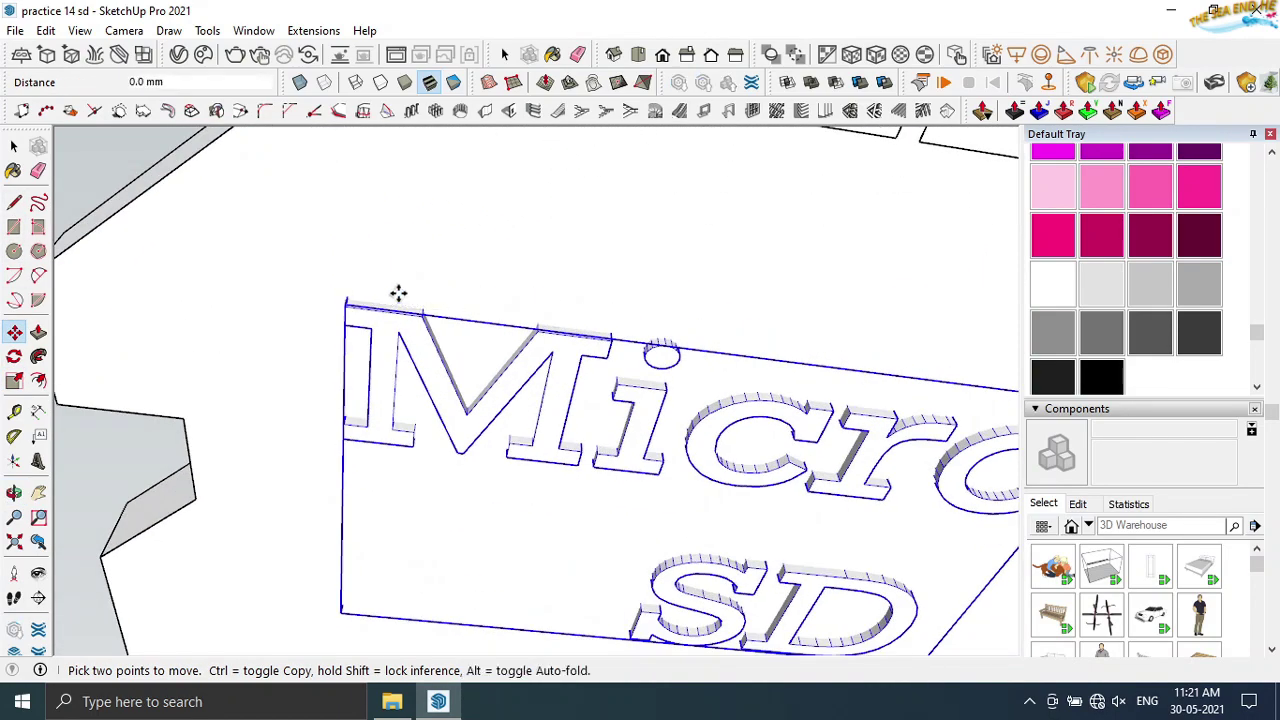
{"action": "scroll", "coordinate": [389, 297], "scroll_direction": "down", "scroll_amount": 4}
{"action": "middle_click_drag", "start_coordinate": [389, 297], "coordinate": [481, 244]}
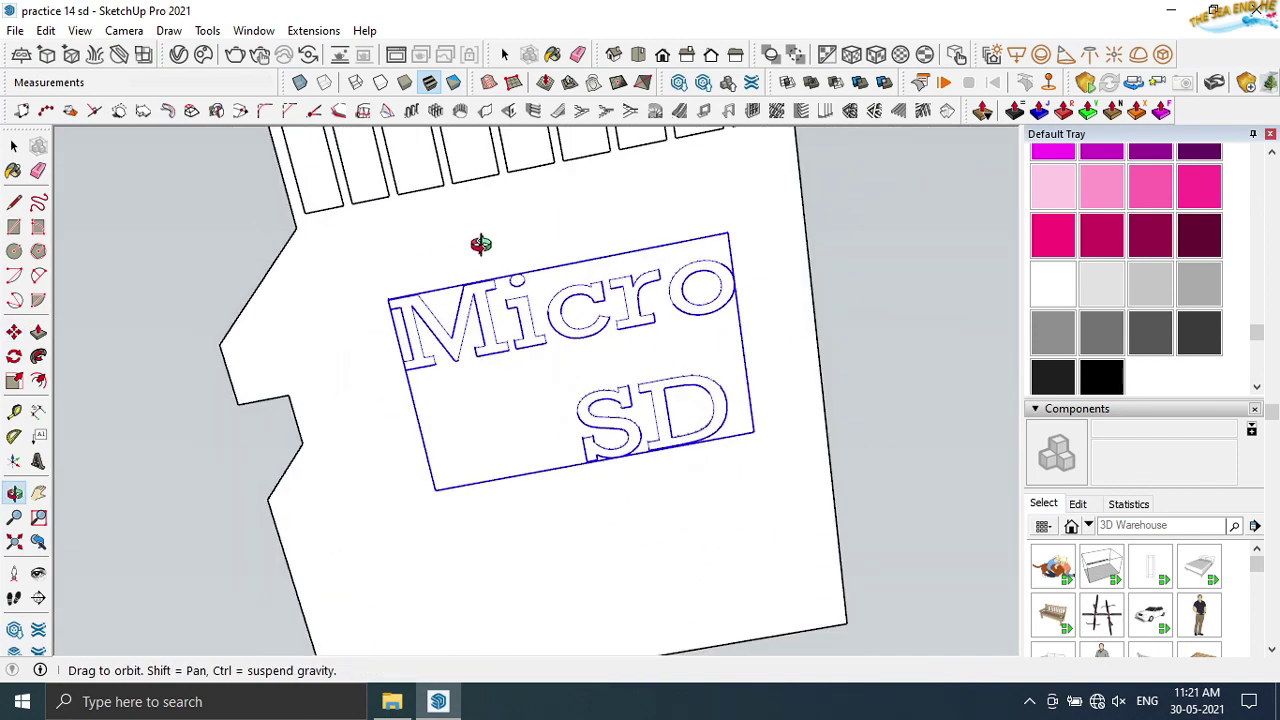
{"action": "key", "text": "space"}
{"action": "left_click", "coordinate": [874, 346]}
{"action": "mouse_move", "coordinate": [874, 346]}
{"action": "middle_mouse_down"}
{"action": "mouse_move", "coordinate": [880, 329]}
{"action": "mouse_move", "coordinate": [784, 398]}
{"action": "mouse_move", "coordinate": [635, 425]}
{"action": "mouse_move", "coordinate": [670, 397]}
{"action": "mouse_move", "coordinate": [966, 586]}
{"action": "mouse_move", "coordinate": [847, 500]}
{"action": "mouse_move", "coordinate": [599, 208]}
{"action": "middle_mouse_up"}
- Create 3D text reading 'DCND'
{"action": "scroll", "coordinate": [300, 350], "scroll_direction": "up", "scroll_amount": 2}
{"action": "left_click", "coordinate": [38, 411]}
{"action": "left_click", "coordinate": [39, 436]}
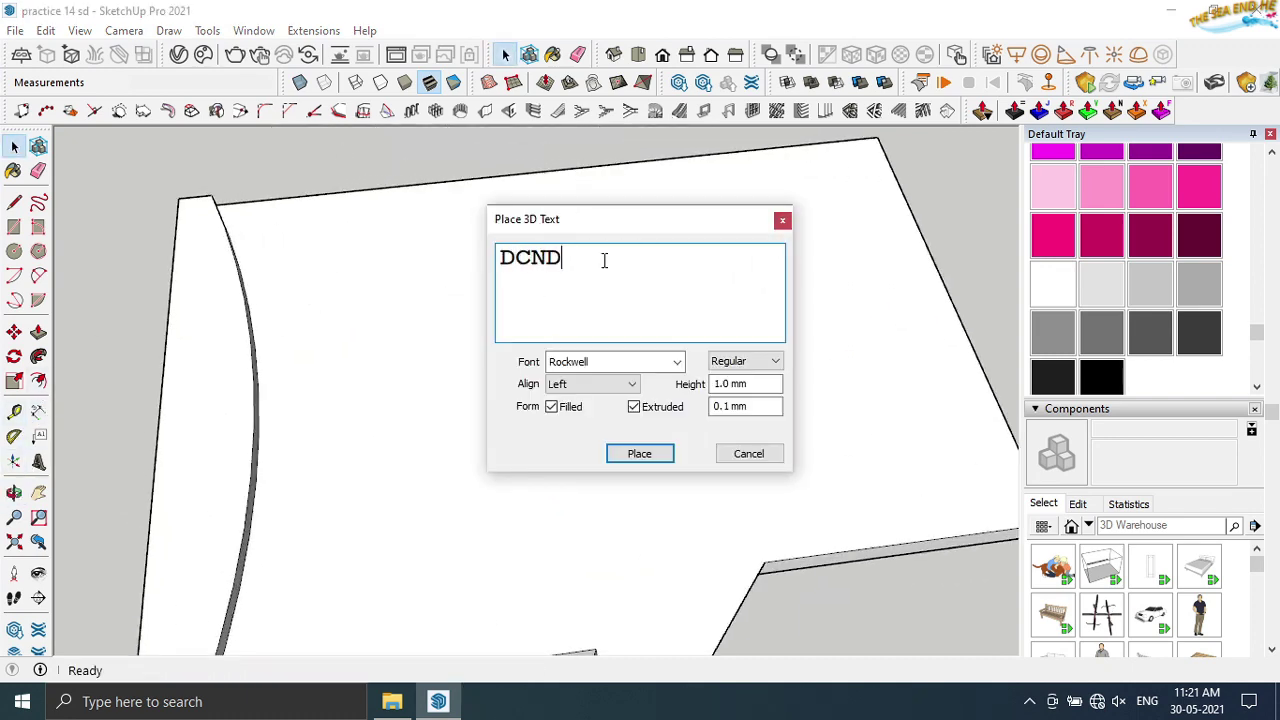
{"action": "left_click", "coordinate": [640, 455]}
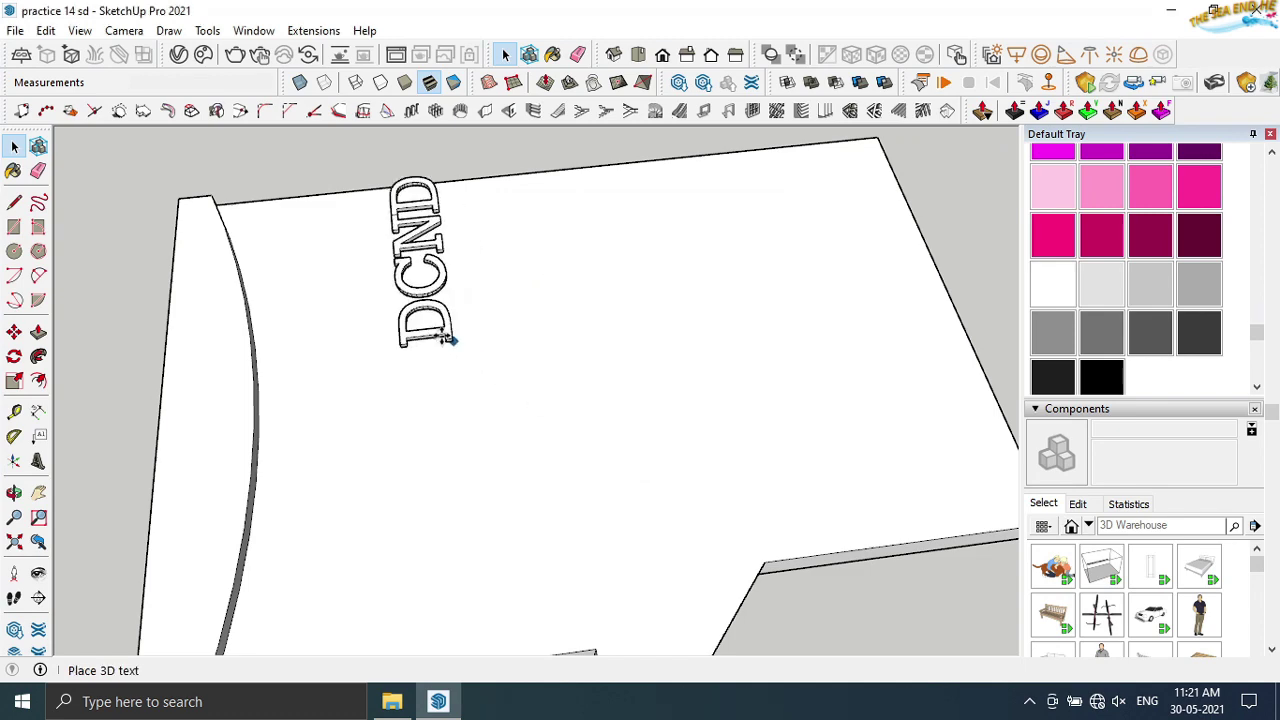
- Rotate the DCND text to lie flat
{"action": "left_click", "coordinate": [14, 358]}
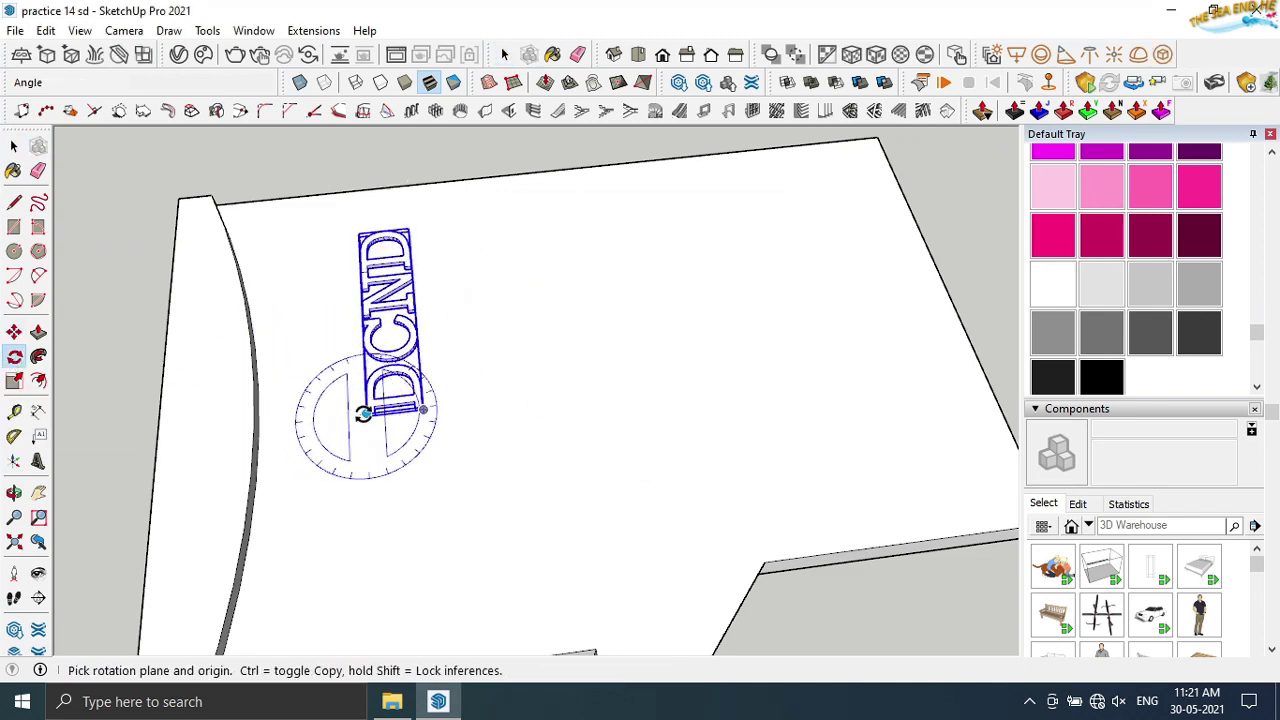
{"action": "mouse_move", "coordinate": [351, 240]}
{"action": "middle_mouse_down"}
{"action": "mouse_move", "coordinate": [571, 214]}
{"action": "mouse_move", "coordinate": [414, 363]}
{"action": "mouse_move", "coordinate": [459, 362]}
{"action": "middle_mouse_up"}
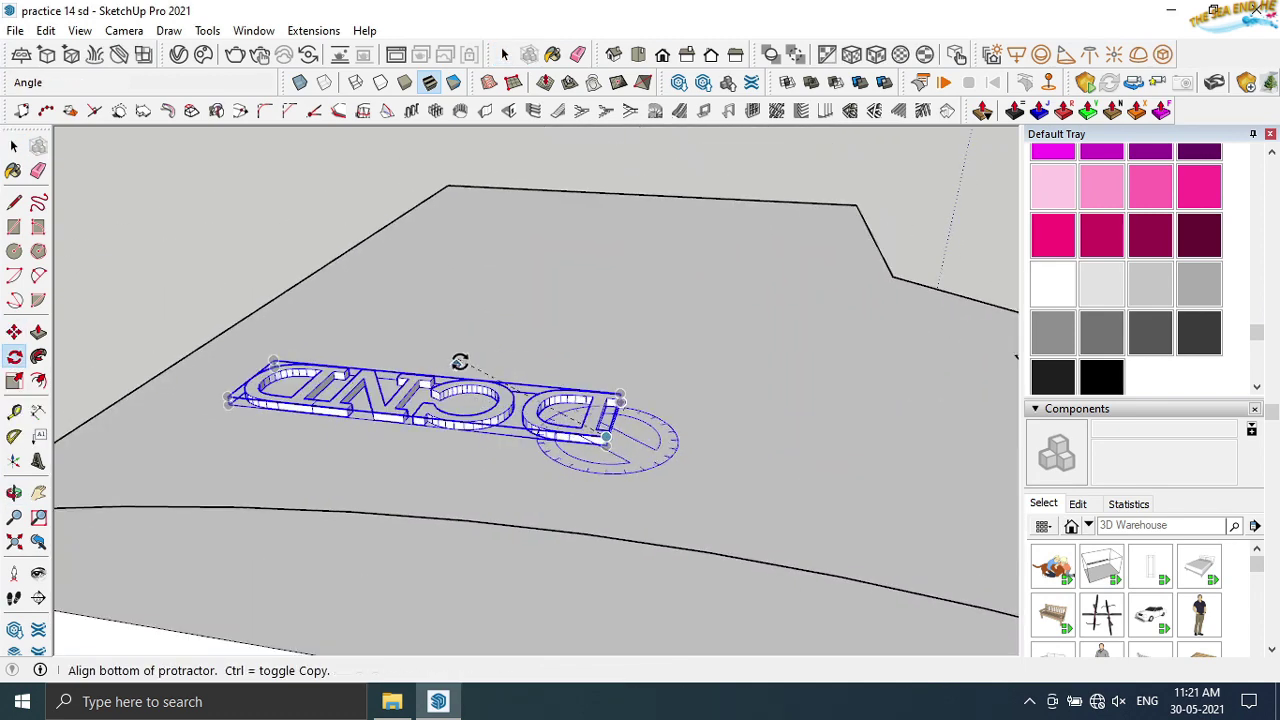
{"action": "left_click", "coordinate": [293, 405]}
{"action": "left_click", "coordinate": [286, 400]}
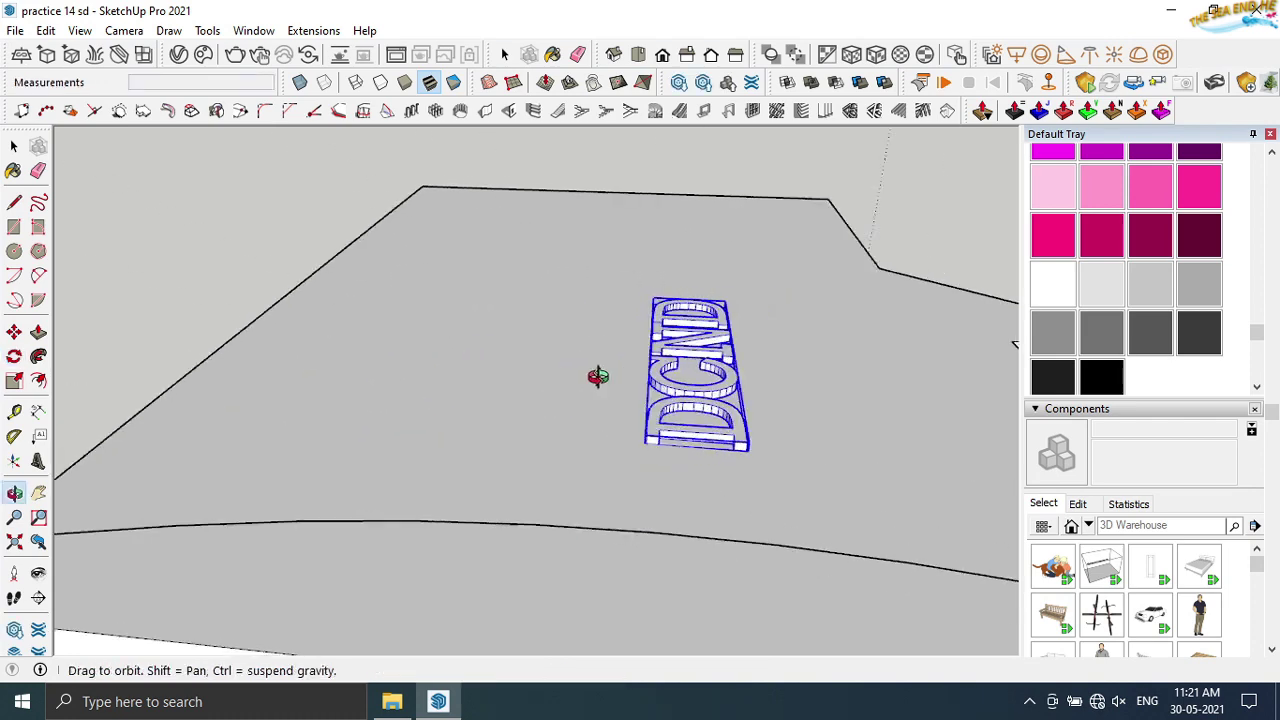
{"action": "middle_click_drag", "start_coordinate": [597, 374], "coordinate": [850, 305]}
- Move the DCND text onto the top of the card surface
{"action": "left_click", "coordinate": [883, 362]}
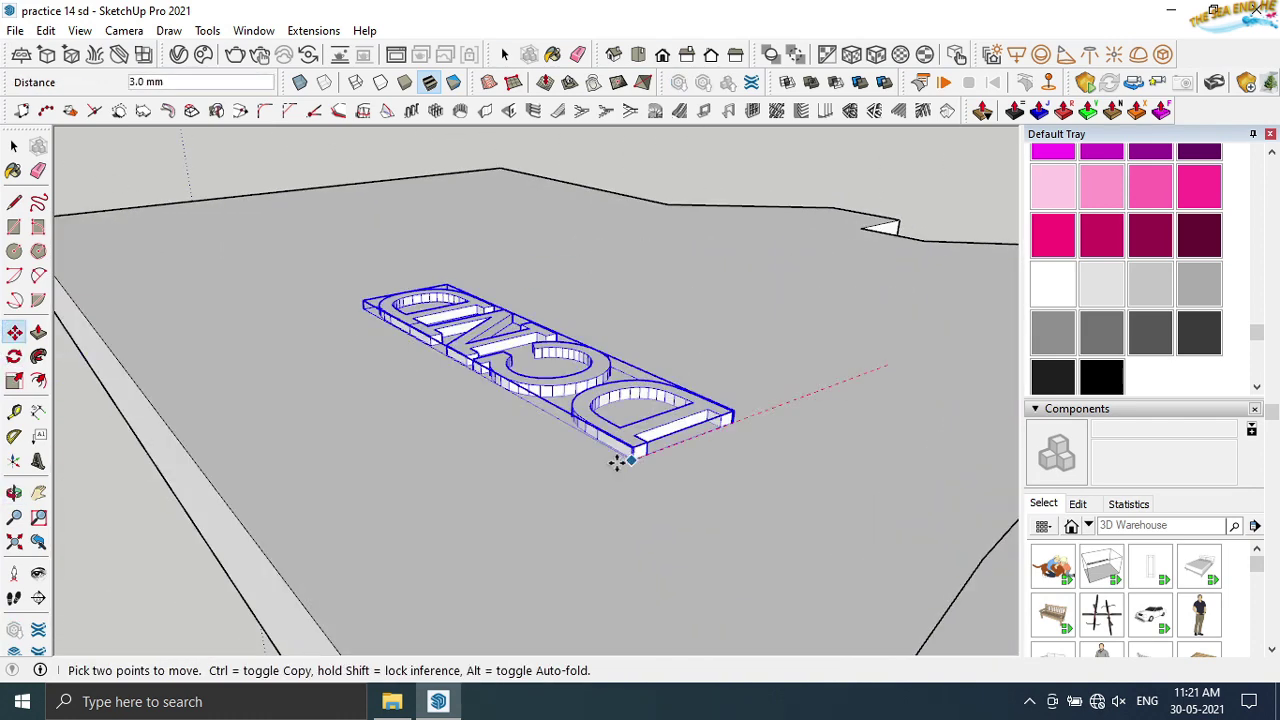
{"action": "scroll", "coordinate": [614, 429], "scroll_direction": "down", "scroll_amount": 3}
{"action": "middle_click_drag", "start_coordinate": [609, 500], "coordinate": [543, 491]}
{"action": "left_click", "coordinate": [543, 491]}
- Scale the DCND text up about 1.75 times
{"action": "left_click", "coordinate": [14, 380]}
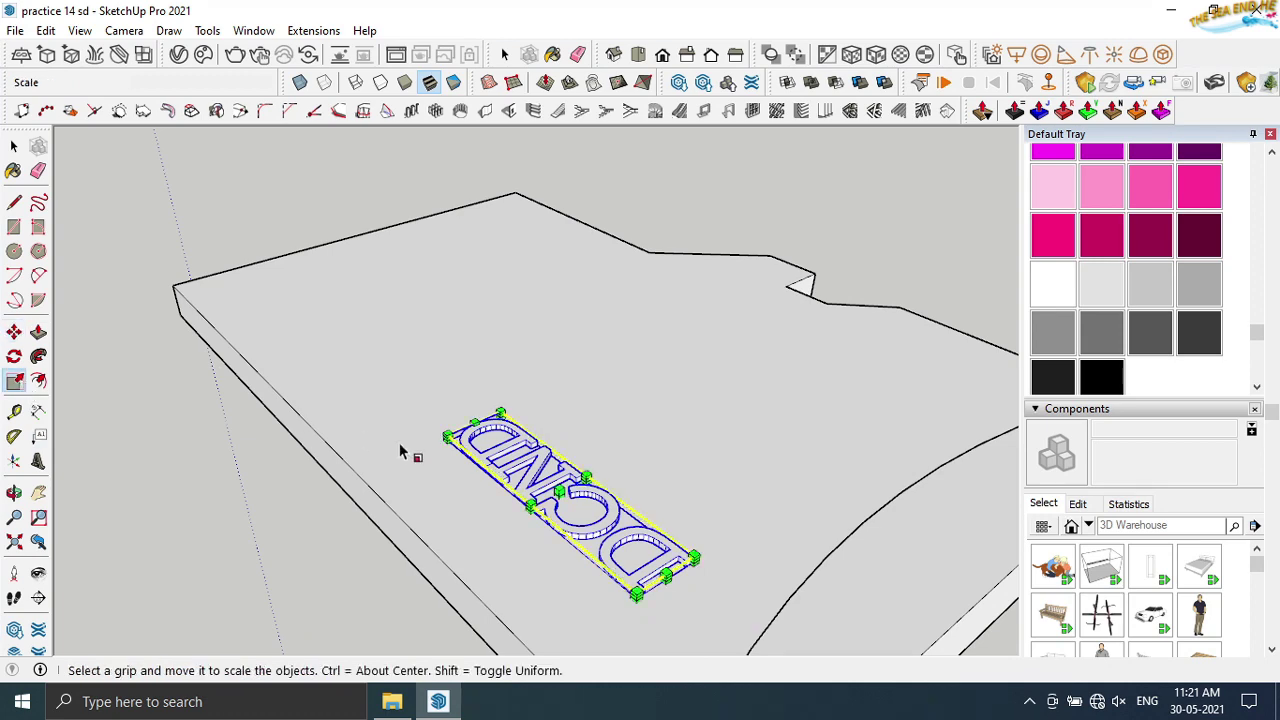
{"action": "mouse_move", "coordinate": [600, 520]}
{"action": "middle_mouse_down"}
{"action": "mouse_move", "coordinate": [614, 529]}
{"action": "mouse_move", "coordinate": [346, 547]}
{"action": "mouse_move", "coordinate": [612, 280]}
{"action": "middle_mouse_up"}
{"action": "scroll", "coordinate": [610, 525], "scroll_direction": "up", "scroll_amount": 3}
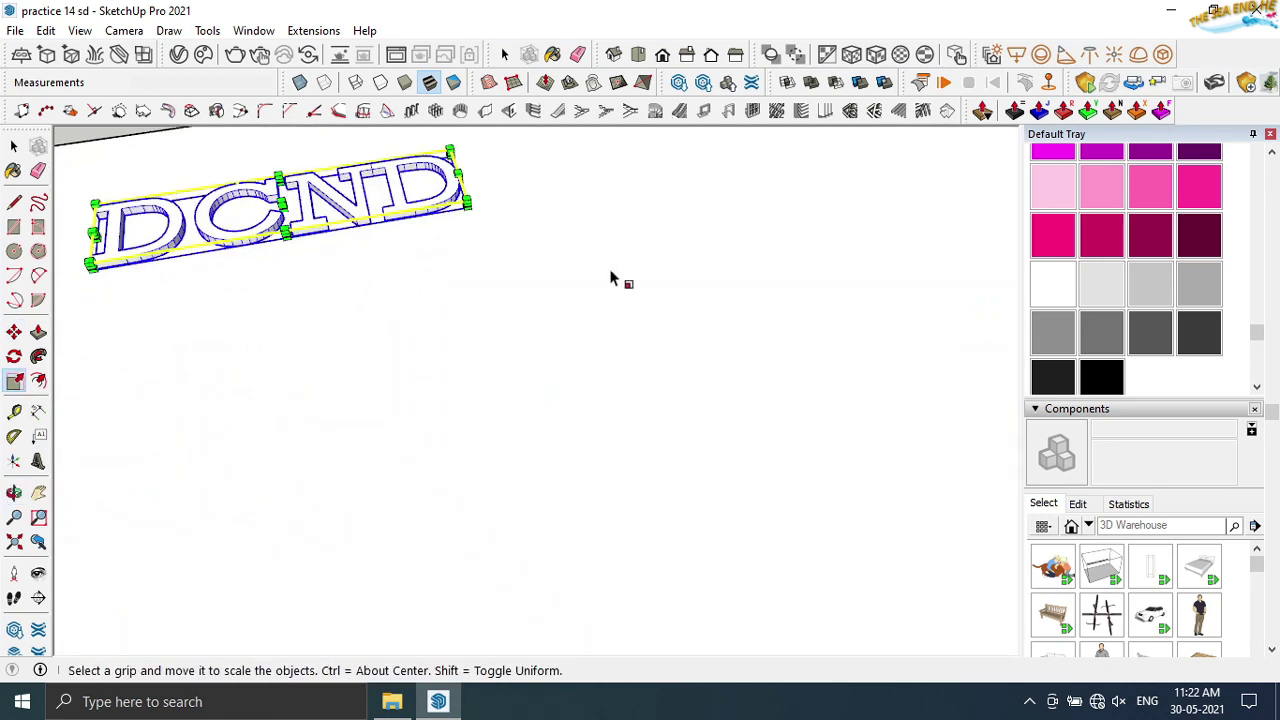
{"action": "scroll", "coordinate": [743, 214], "scroll_direction": "up", "scroll_amount": 2}
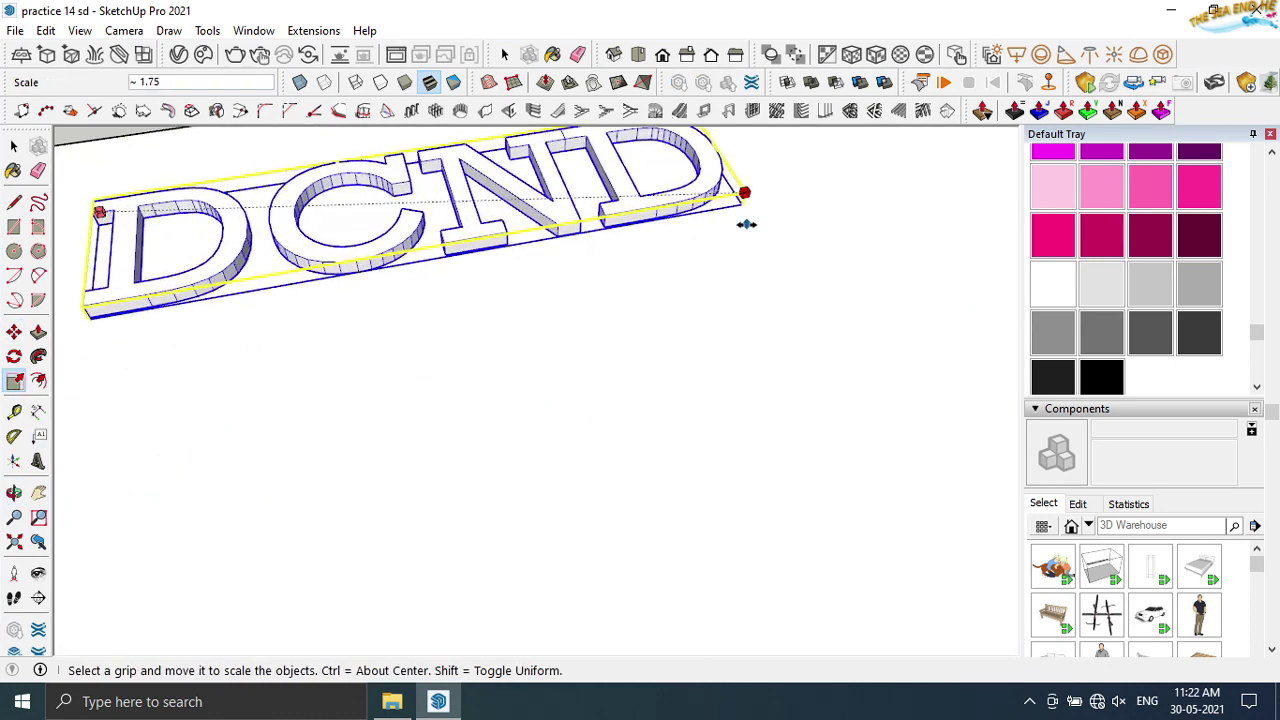
{"action": "scroll", "coordinate": [731, 229], "scroll_direction": "down", "scroll_amount": 3}
{"action": "scroll", "coordinate": [880, 206], "scroll_direction": "up", "scroll_amount": 2}
{"action": "middle_click_drag", "start_coordinate": [880, 206], "coordinate": [507, 389]}
{"action": "scroll", "coordinate": [571, 443], "scroll_direction": "down", "scroll_amount": 3}
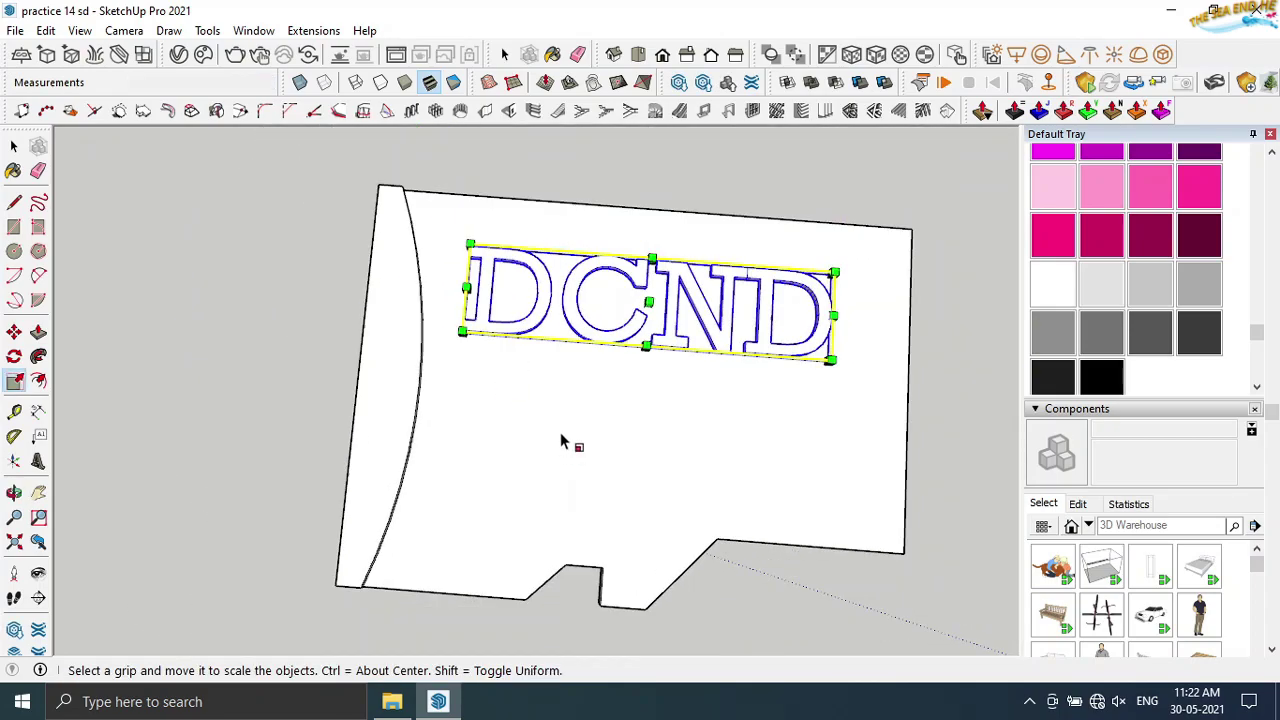
{"action": "mouse_move", "coordinate": [571, 443]}
{"action": "middle_mouse_down"}
{"action": "mouse_move", "coordinate": [686, 286]}
{"action": "mouse_move", "coordinate": [677, 421]}
{"action": "mouse_move", "coordinate": [586, 309]}
{"action": "mouse_move", "coordinate": [443, 380]}
{"action": "middle_mouse_up"}
- Select the DCND lettering and inspect it up close on the card
{"action": "left_click", "coordinate": [12, 150]}
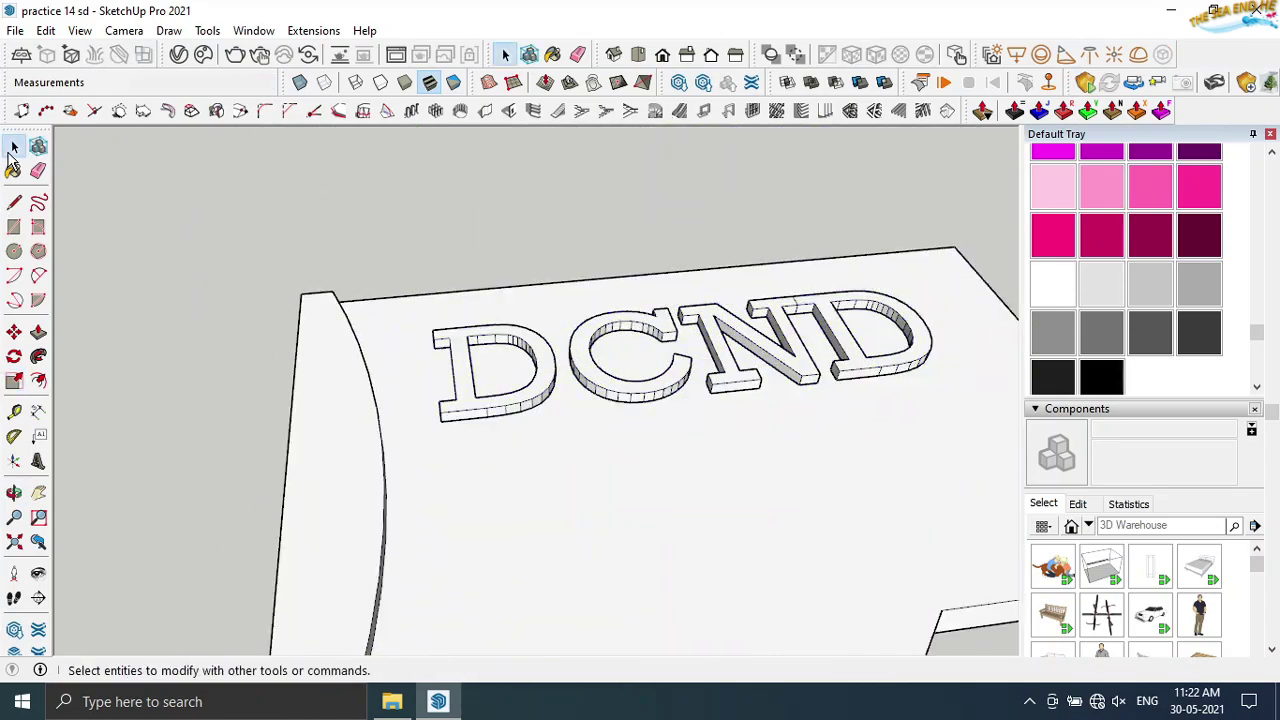
{"action": "scroll", "coordinate": [465, 405], "scroll_direction": "down", "scroll_amount": 3}
{"action": "middle_click_drag", "start_coordinate": [465, 405], "coordinate": [457, 409]}
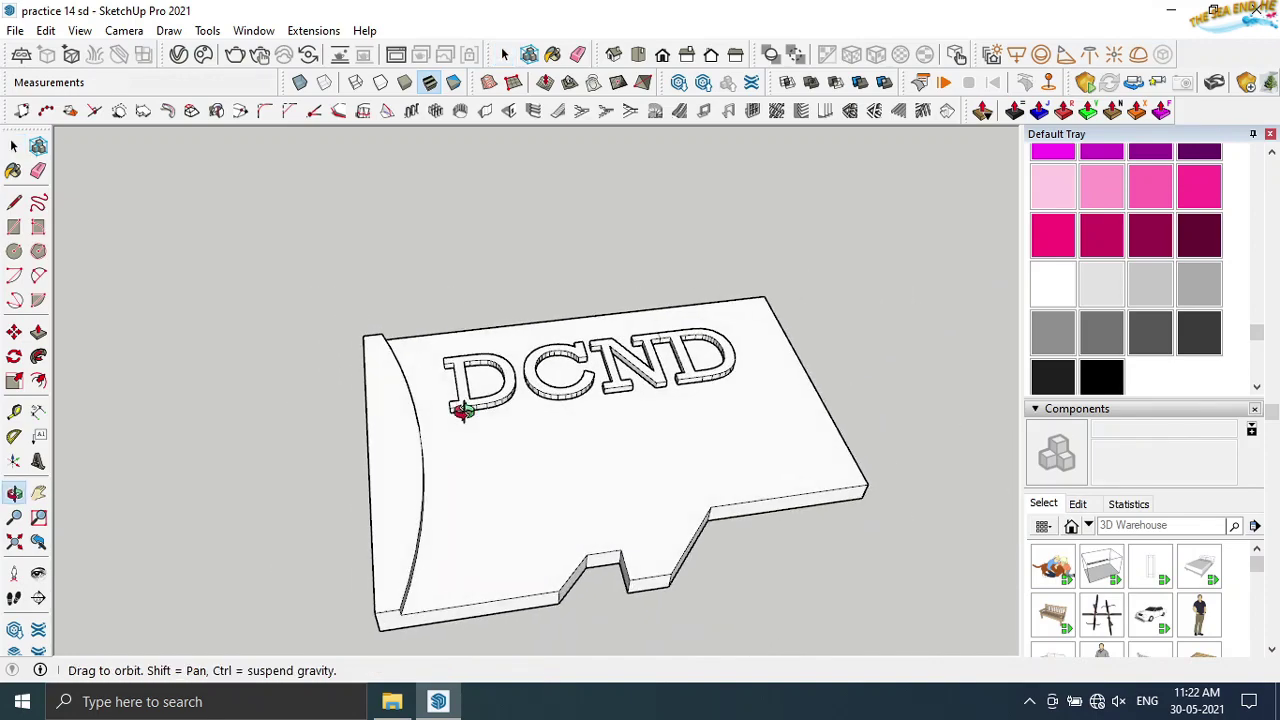
{"action": "left_click", "coordinate": [712, 338]}
{"action": "mouse_move", "coordinate": [712, 338]}
{"action": "middle_mouse_down"}
{"action": "mouse_move", "coordinate": [791, 491]}
{"action": "mouse_move", "coordinate": [849, 451]}
{"action": "mouse_move", "coordinate": [140, 430]}
{"action": "middle_mouse_up"}
{"action": "type", "text": "125 GB"}
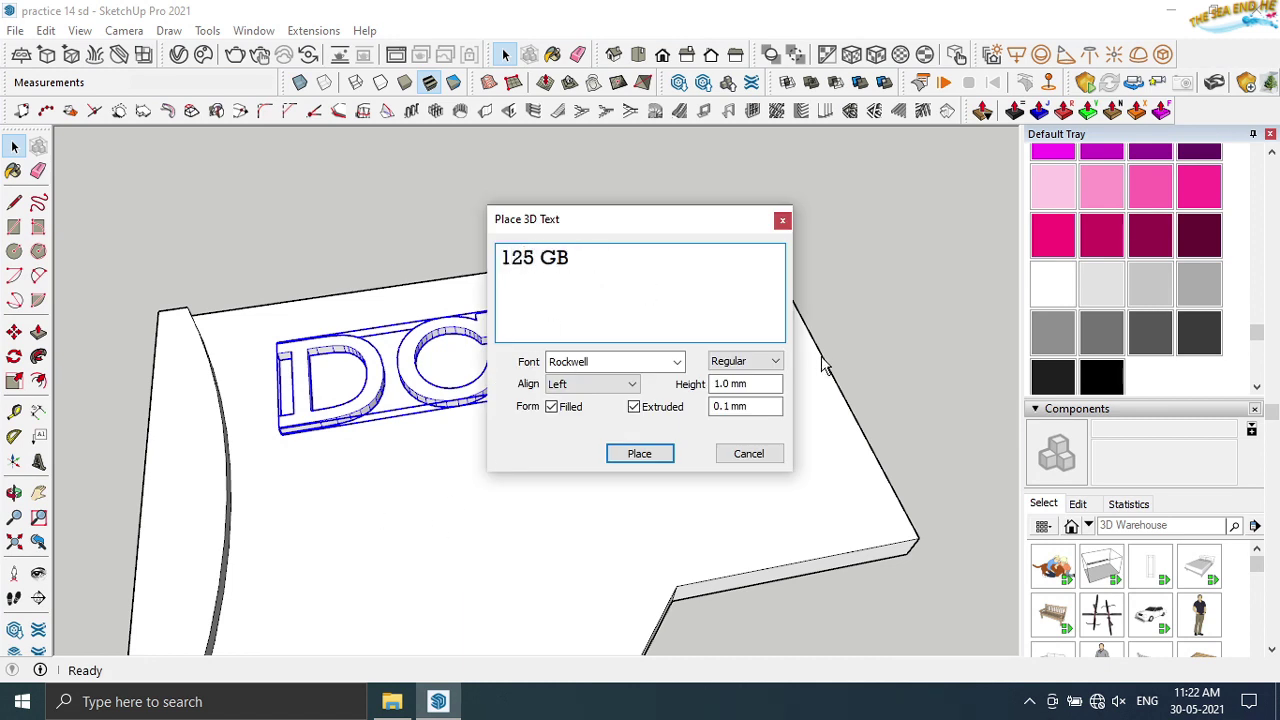
- Place '125 GB' 3D text in Rockwell Condensed on the card
{"action": "left_click", "coordinate": [660, 361]}
{"action": "left_click", "coordinate": [600, 403]}
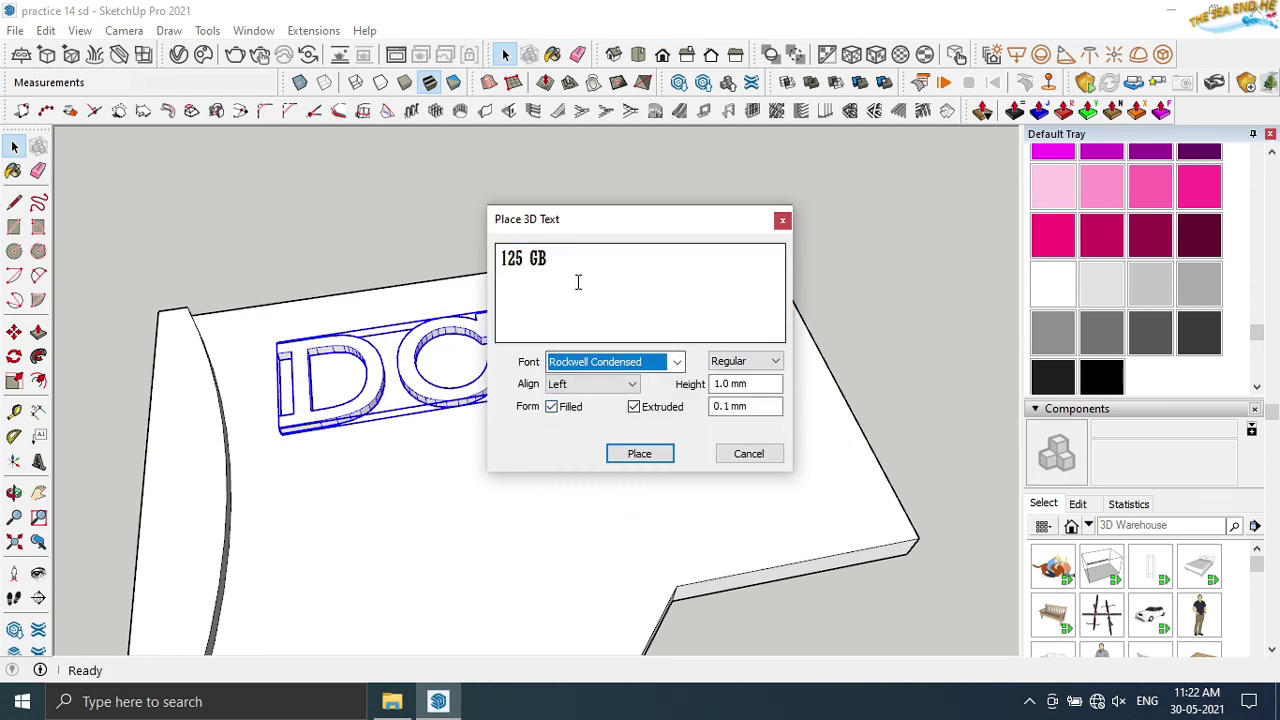
{"action": "left_click", "coordinate": [655, 455]}
{"action": "left_click", "coordinate": [337, 503]}
{"action": "middle_click_drag", "start_coordinate": [337, 503], "coordinate": [546, 561]}
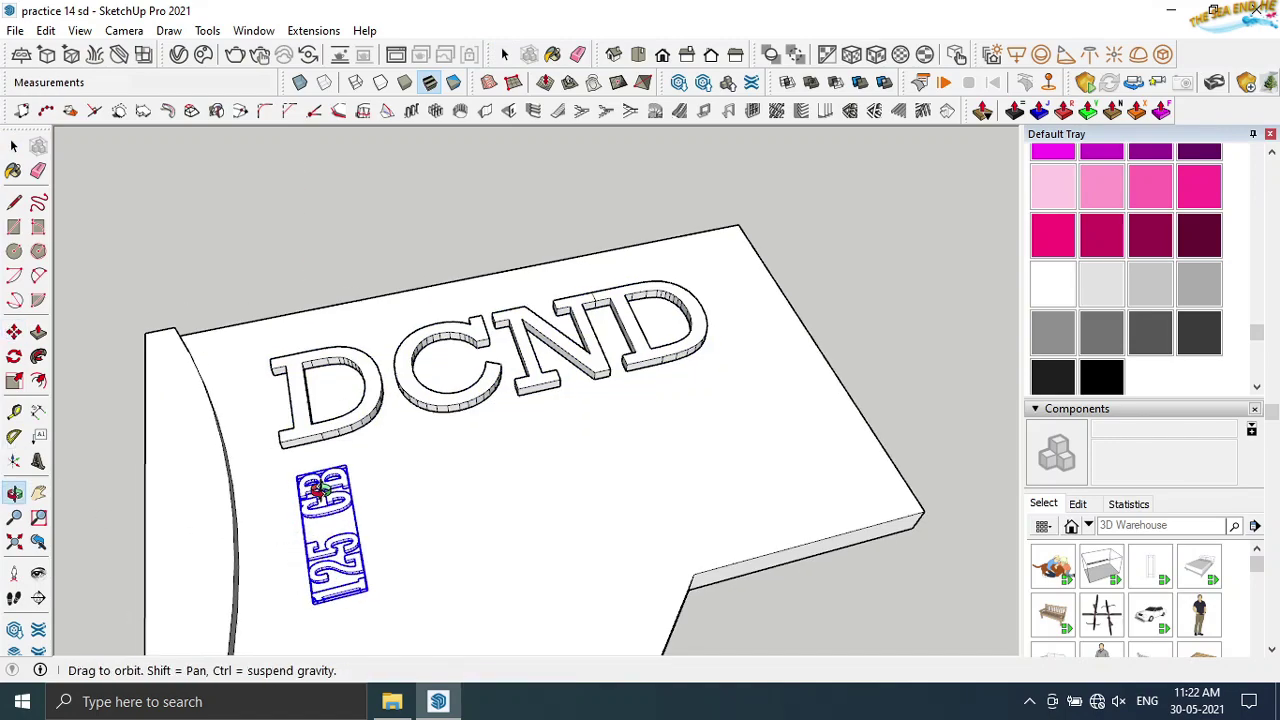
{"action": "scroll", "coordinate": [546, 561], "scroll_direction": "up", "scroll_amount": 2}
- Rotate the 125 GB text to lie flat, reading the same way as DCND
{"action": "left_click", "coordinate": [14, 356]}
{"action": "scroll", "coordinate": [625, 566], "scroll_direction": "up", "scroll_amount": 2}
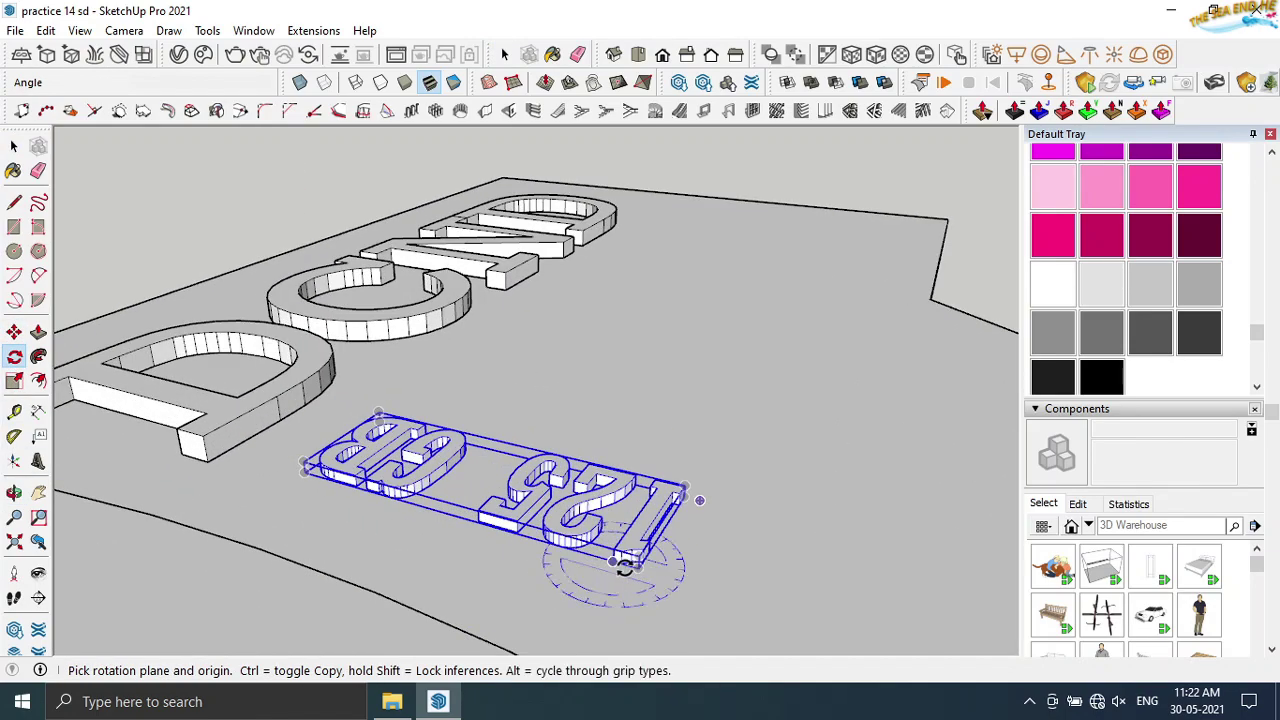
{"action": "left_click", "coordinate": [423, 516]}
{"action": "middle_click_drag", "start_coordinate": [766, 429], "coordinate": [699, 529]}
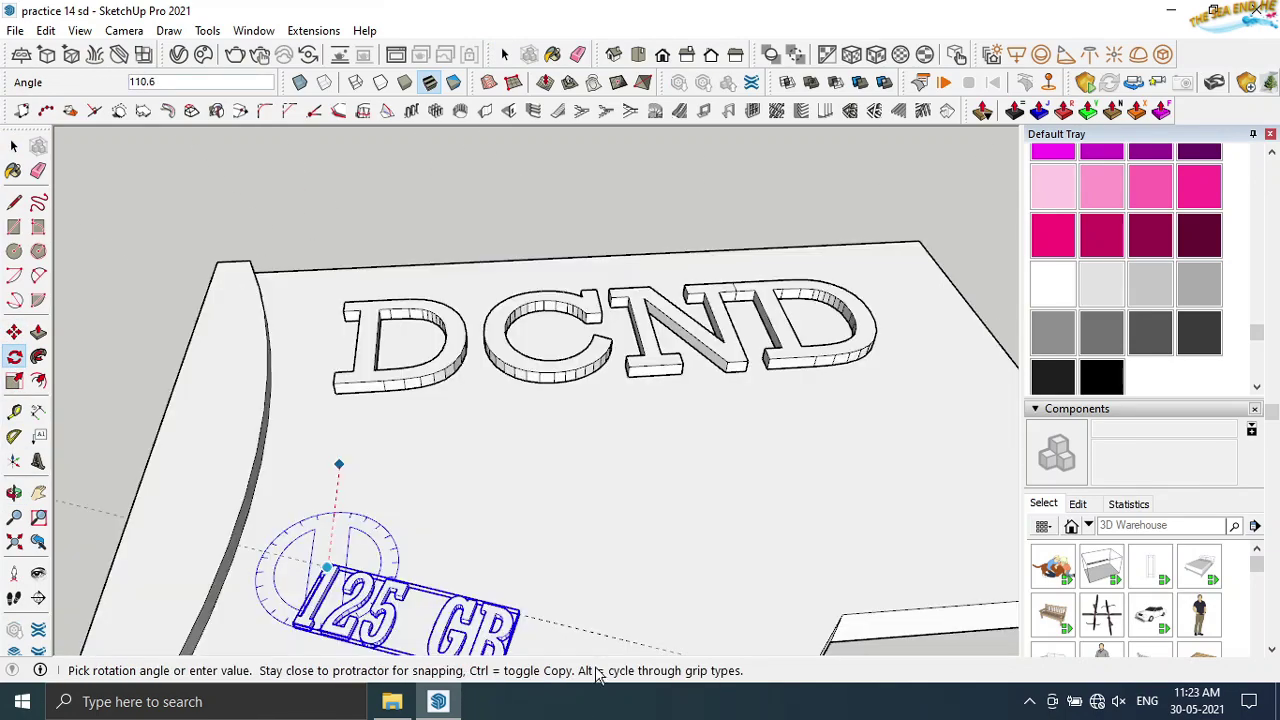
{"action": "left_click", "coordinate": [699, 530]}
{"action": "scroll", "coordinate": [300, 545], "scroll_direction": "up", "scroll_amount": 2}
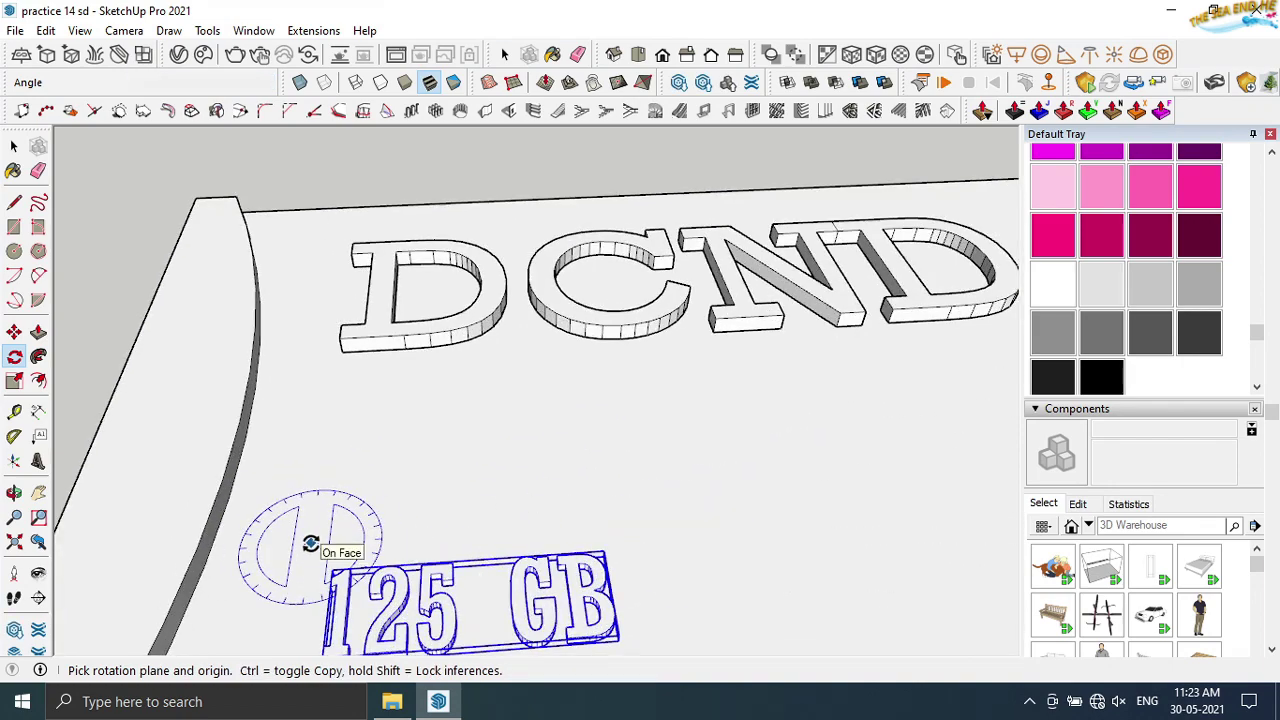
{"action": "scroll", "coordinate": [310, 543], "scroll_direction": "up", "scroll_amount": 2}
{"action": "middle_click_drag", "start_coordinate": [214, 543], "coordinate": [571, 500]}
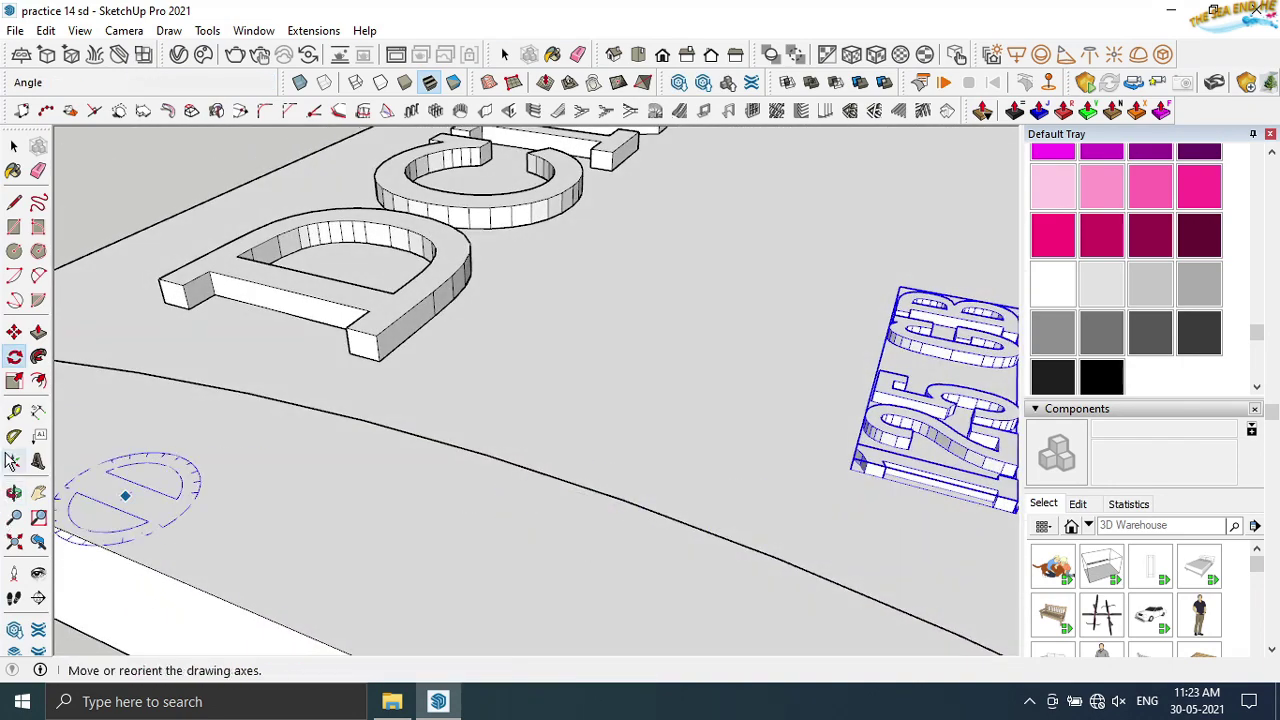
- Move the 125 GB text just below the DCND letters
{"action": "left_click", "coordinate": [14, 332]}
{"action": "left_click", "coordinate": [850, 470]}
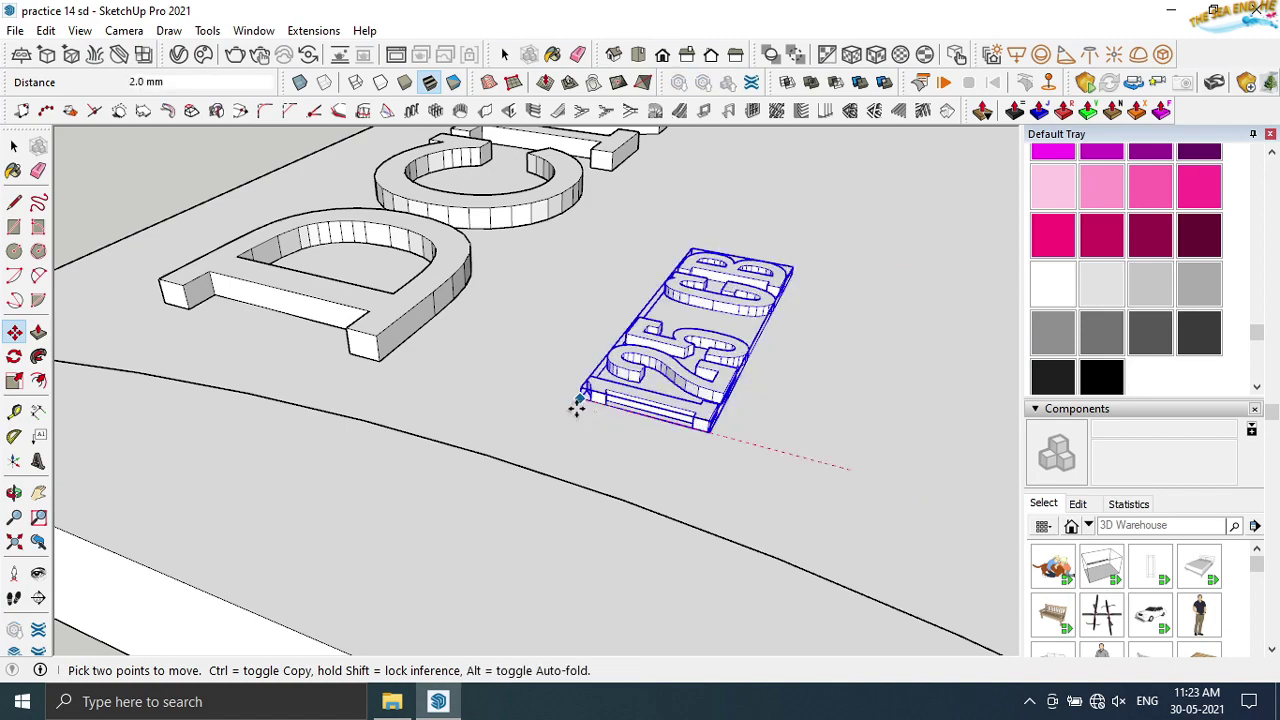
{"action": "mouse_move", "coordinate": [523, 391]}
{"action": "middle_mouse_down"}
{"action": "mouse_move", "coordinate": [452, 520]}
{"action": "mouse_move", "coordinate": [786, 471]}
{"action": "middle_mouse_up"}
{"action": "scroll", "coordinate": [648, 388], "scroll_direction": "up", "scroll_amount": 3}
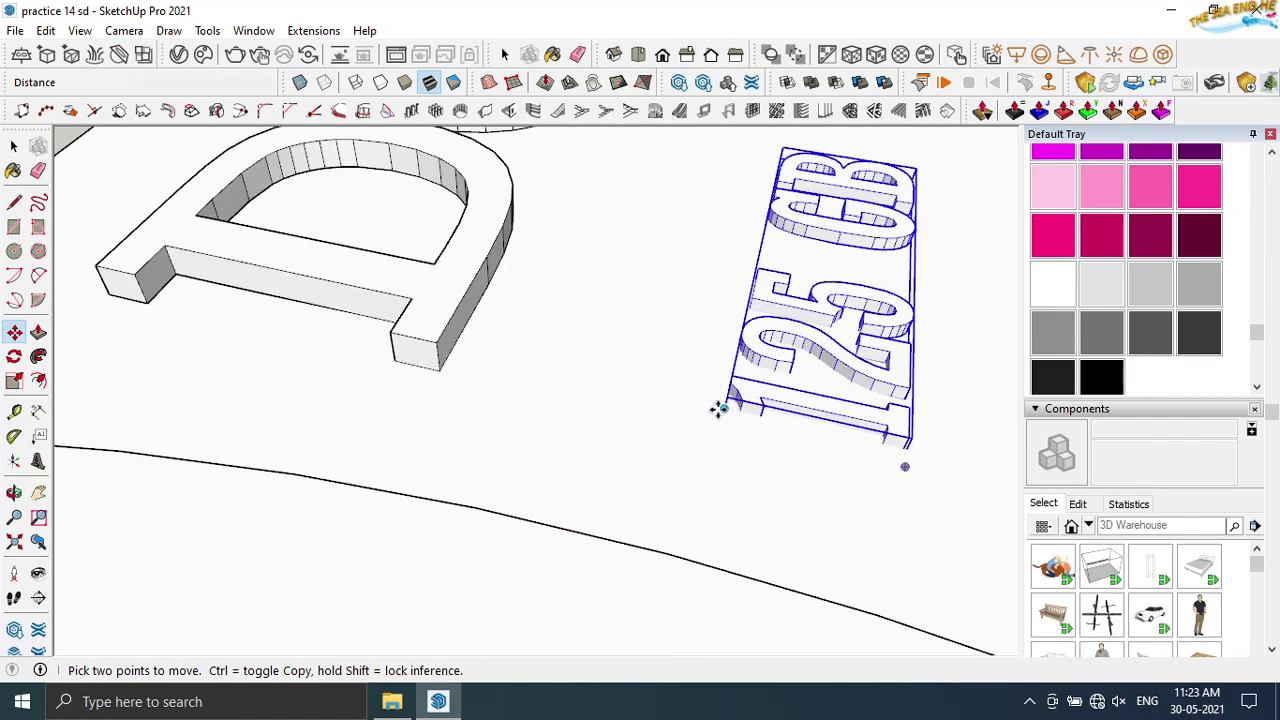
{"action": "scroll", "coordinate": [643, 394], "scroll_direction": "down", "scroll_amount": 3}
{"action": "middle_click_drag", "start_coordinate": [643, 394], "coordinate": [347, 387]}
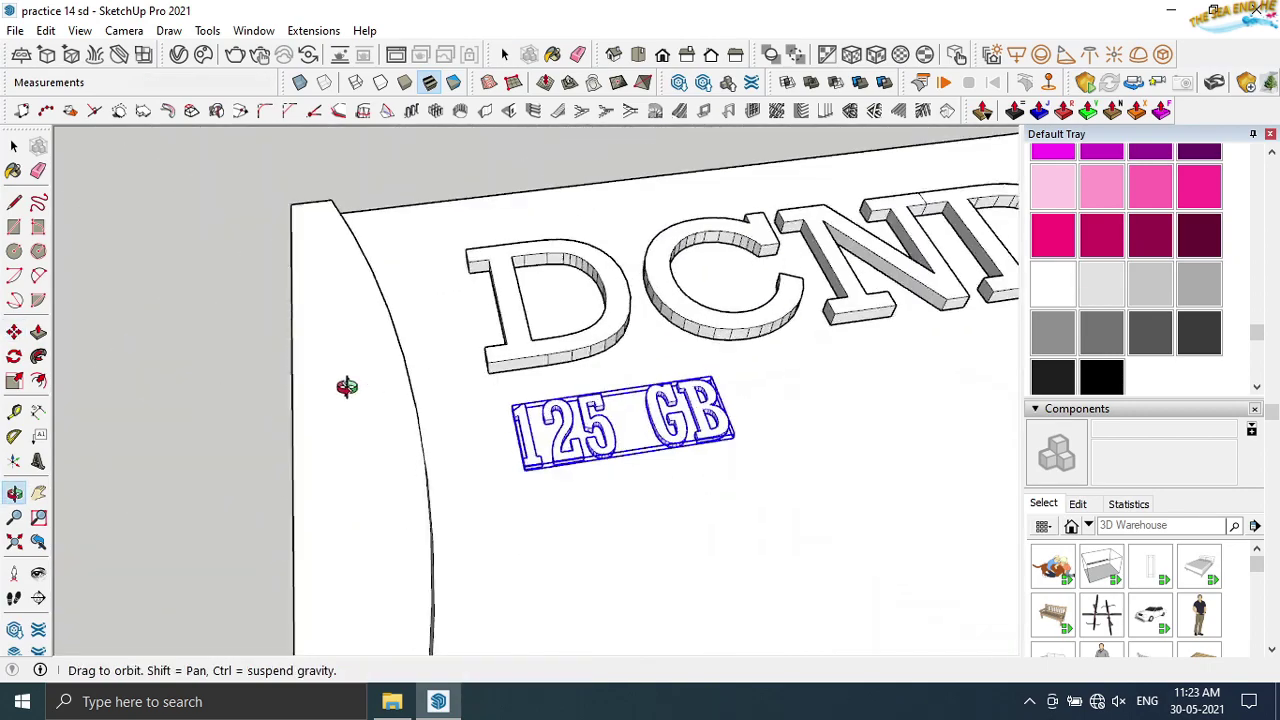
{"action": "scroll", "coordinate": [623, 391], "scroll_direction": "down", "scroll_amount": 3}
{"action": "mouse_move", "coordinate": [623, 391]}
{"action": "middle_mouse_down"}
{"action": "mouse_move", "coordinate": [560, 434]}
{"action": "mouse_move", "coordinate": [5, 425]}
{"action": "middle_mouse_up"}
{"action": "scroll", "coordinate": [560, 434], "scroll_direction": "up", "scroll_amount": 3}
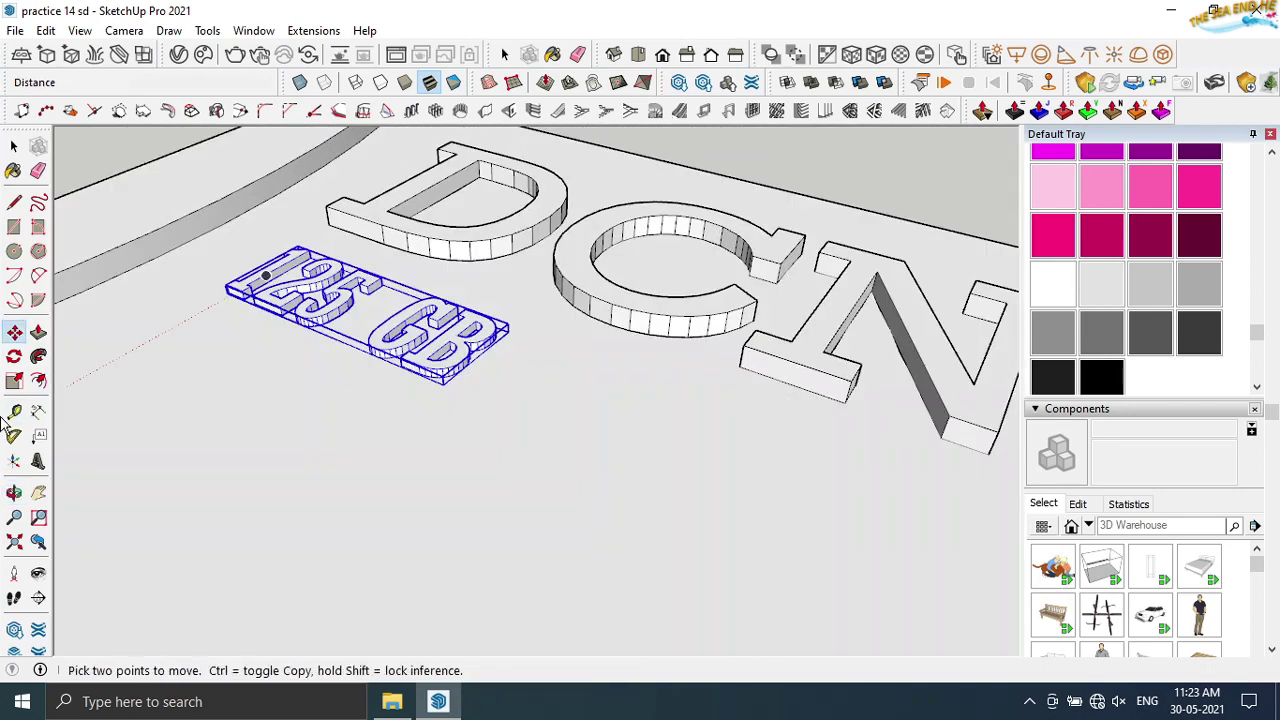
- Enlarge the 125 GB text with the Scale tool
{"action": "left_click", "coordinate": [14, 381]}
{"action": "scroll", "coordinate": [491, 366], "scroll_direction": "up", "scroll_amount": 3}
{"action": "left_click_drag", "start_coordinate": [491, 366], "coordinate": [657, 423]}
{"action": "scroll", "coordinate": [657, 423], "scroll_direction": "down", "scroll_amount": 3}
{"action": "scroll", "coordinate": [429, 514], "scroll_direction": "up", "scroll_amount": 2}
{"action": "mouse_move", "coordinate": [603, 563]}
{"action": "middle_mouse_down"}
{"action": "mouse_move", "coordinate": [730, 540]}
{"action": "mouse_move", "coordinate": [868, 486]}
{"action": "middle_mouse_up"}
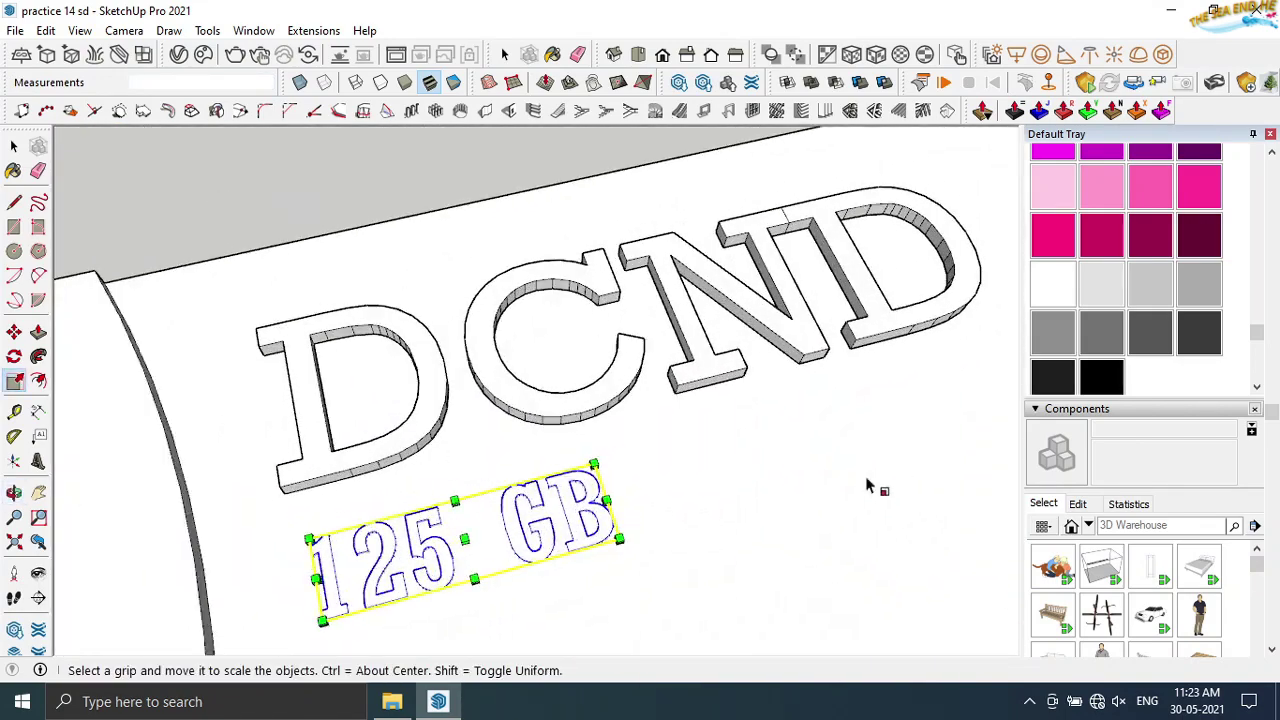
{"action": "left_click", "coordinate": [38, 463]}
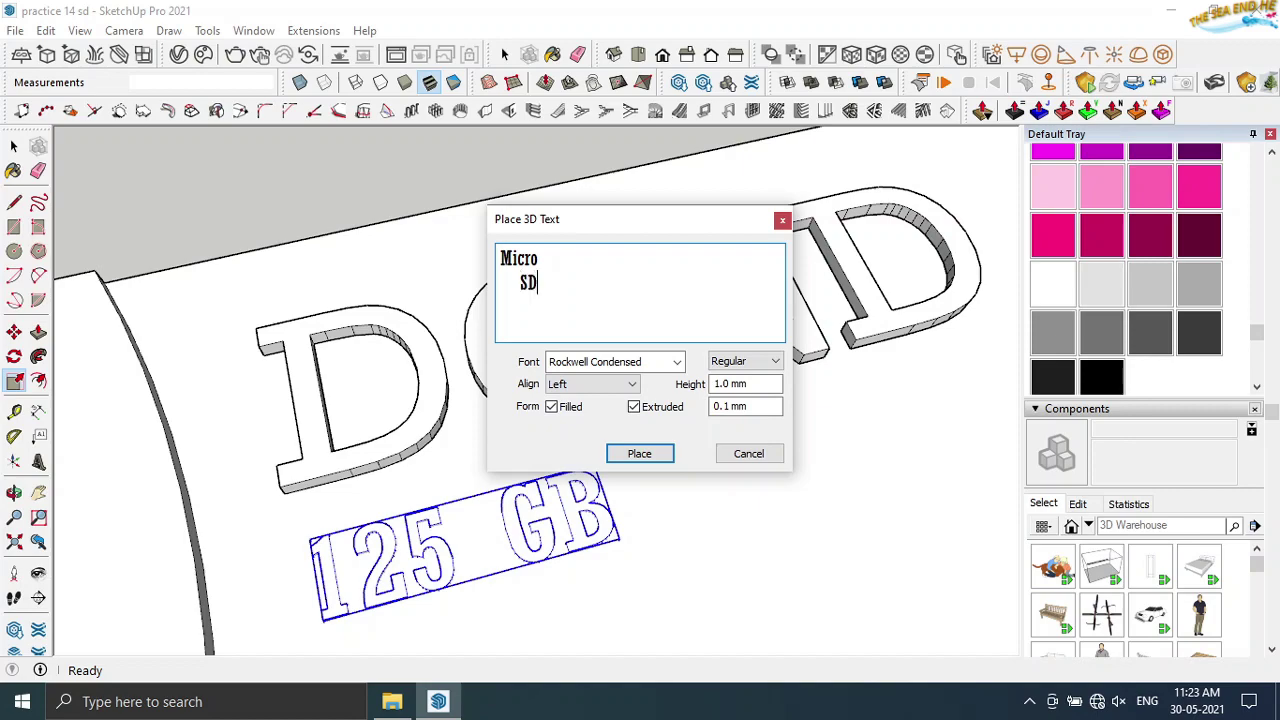
- Place 'Micro SD' text in Rockwell Condensed, 1.0 mm high, 0.1 mm extruded, beside 125 GB
{"action": "left_click", "coordinate": [639, 453]}
- Set the Micro SD text down near 125 GB and rotate it 90 degrees
{"action": "left_click", "coordinate": [914, 563]}
{"action": "middle_click_drag", "start_coordinate": [914, 563], "coordinate": [838, 445]}
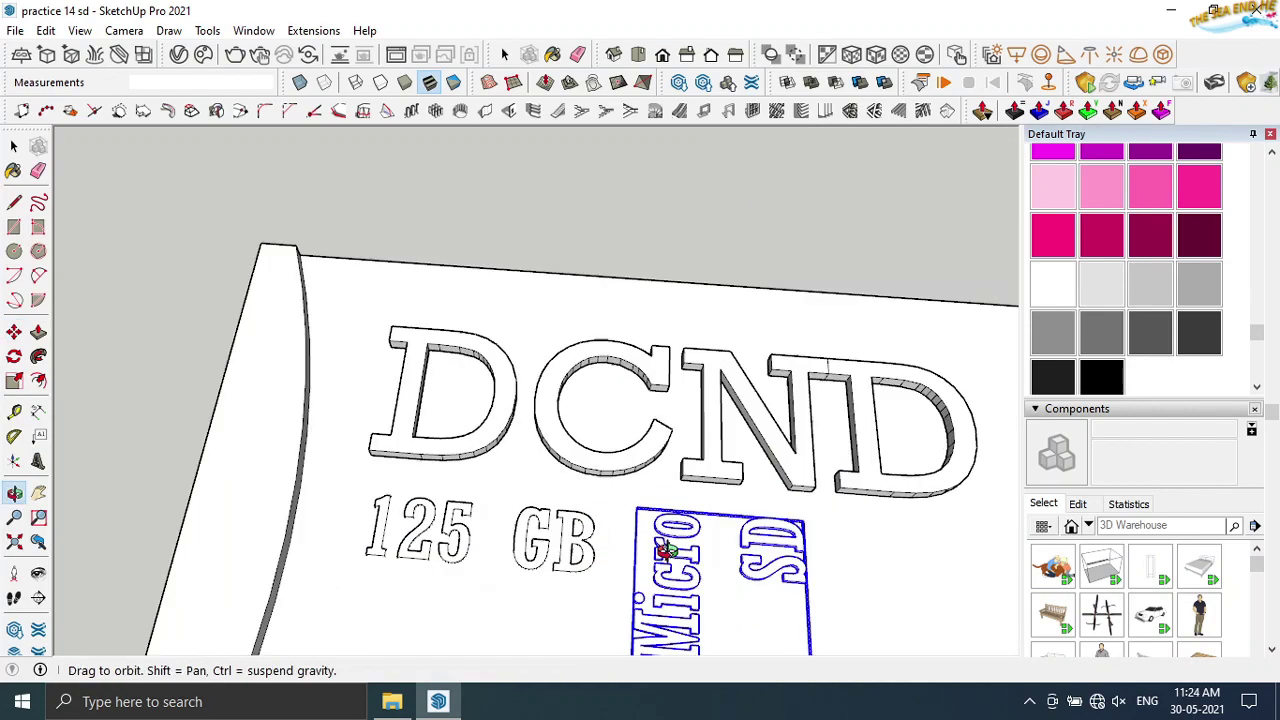
{"action": "scroll", "coordinate": [838, 445], "scroll_direction": "up", "scroll_amount": 2}
{"action": "scroll", "coordinate": [809, 457], "scroll_direction": "up", "scroll_amount": 2}
{"action": "key", "text": "s"}
{"action": "key", "text": "q"}
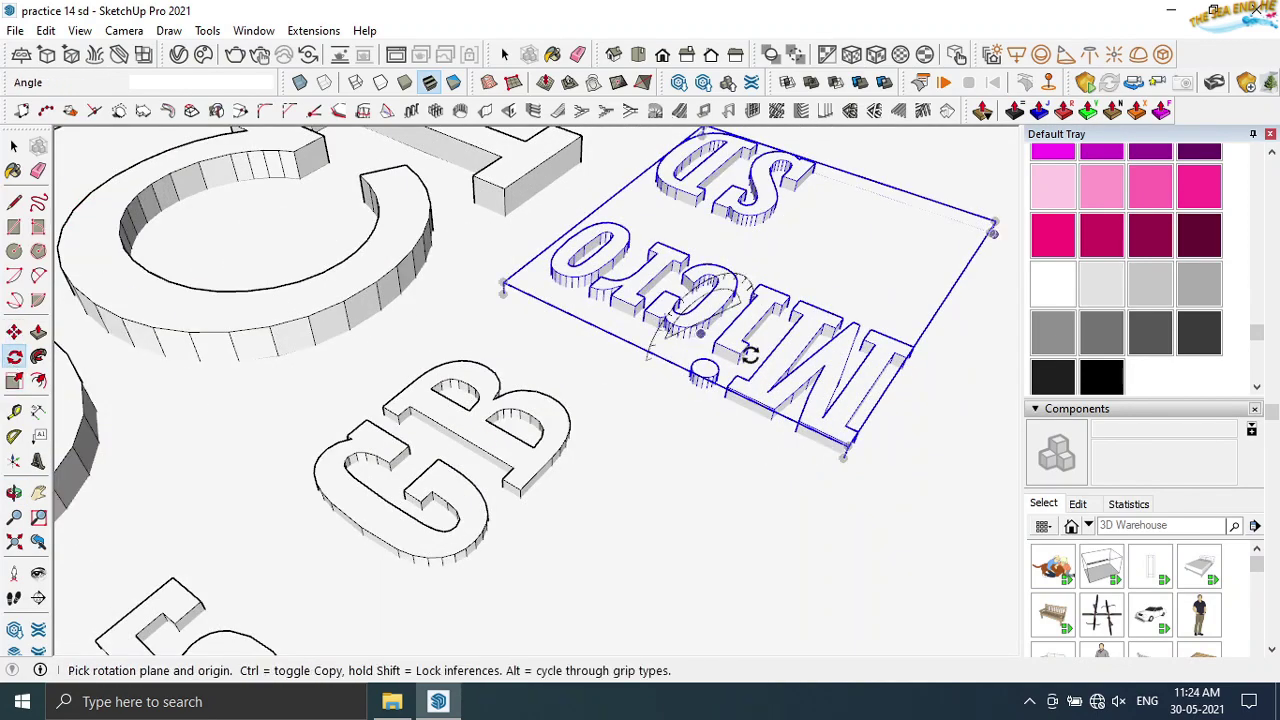
{"action": "left_click", "coordinate": [841, 458]}
{"action": "left_click", "coordinate": [505, 297]}
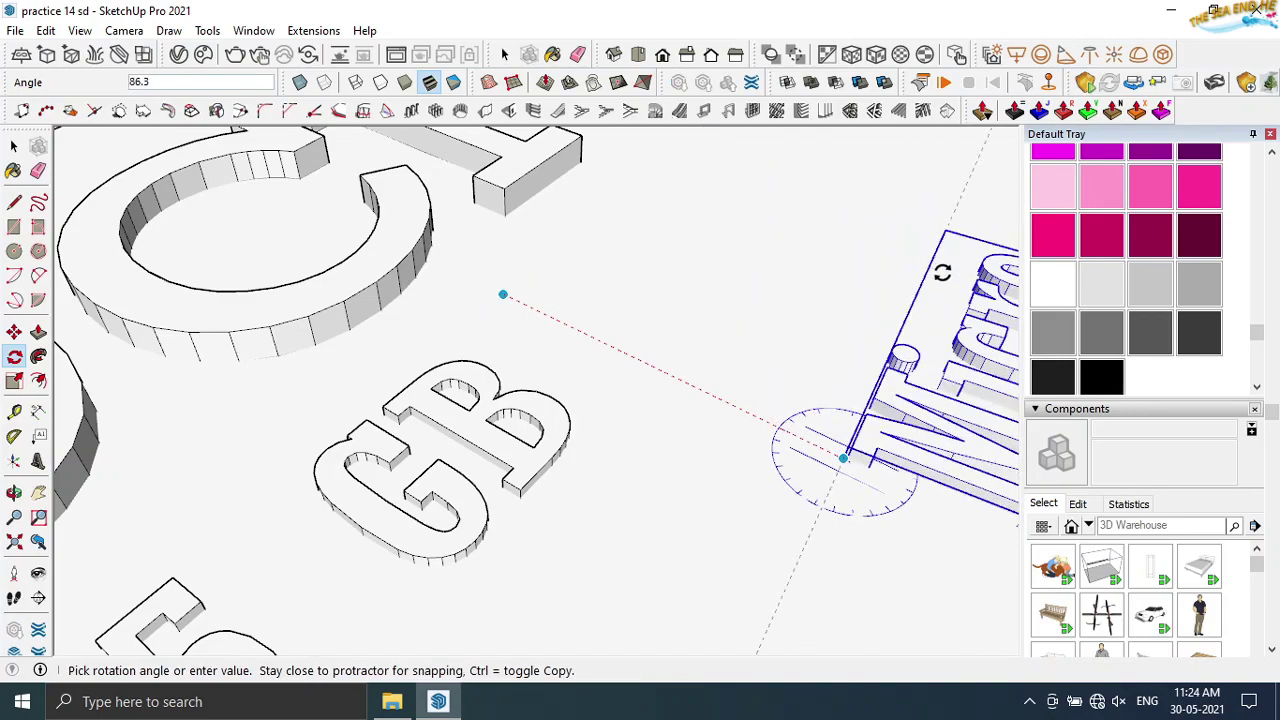
{"action": "middle_click_drag", "start_coordinate": [840, 440], "coordinate": [932, 558]}
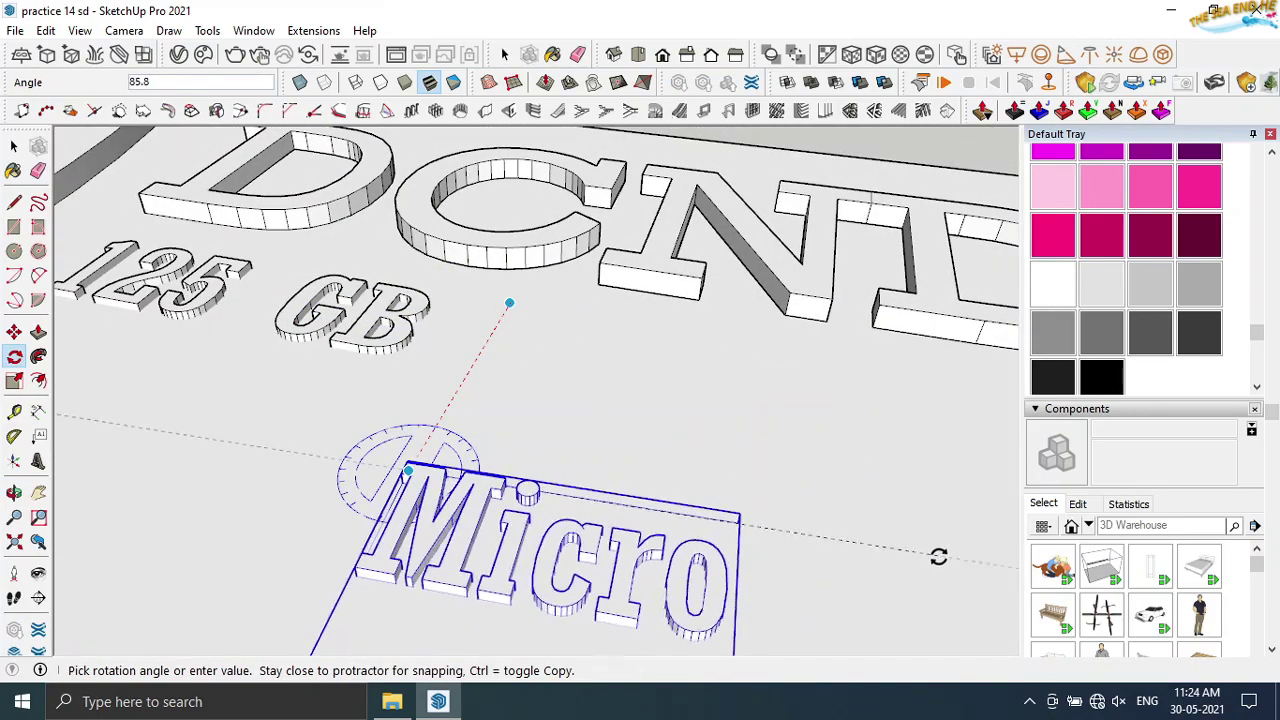
{"action": "mouse_move", "coordinate": [945, 551]}
{"action": "middle_mouse_down"}
{"action": "mouse_move", "coordinate": [730, 472]}
{"action": "mouse_move", "coordinate": [863, 560]}
{"action": "middle_mouse_up"}
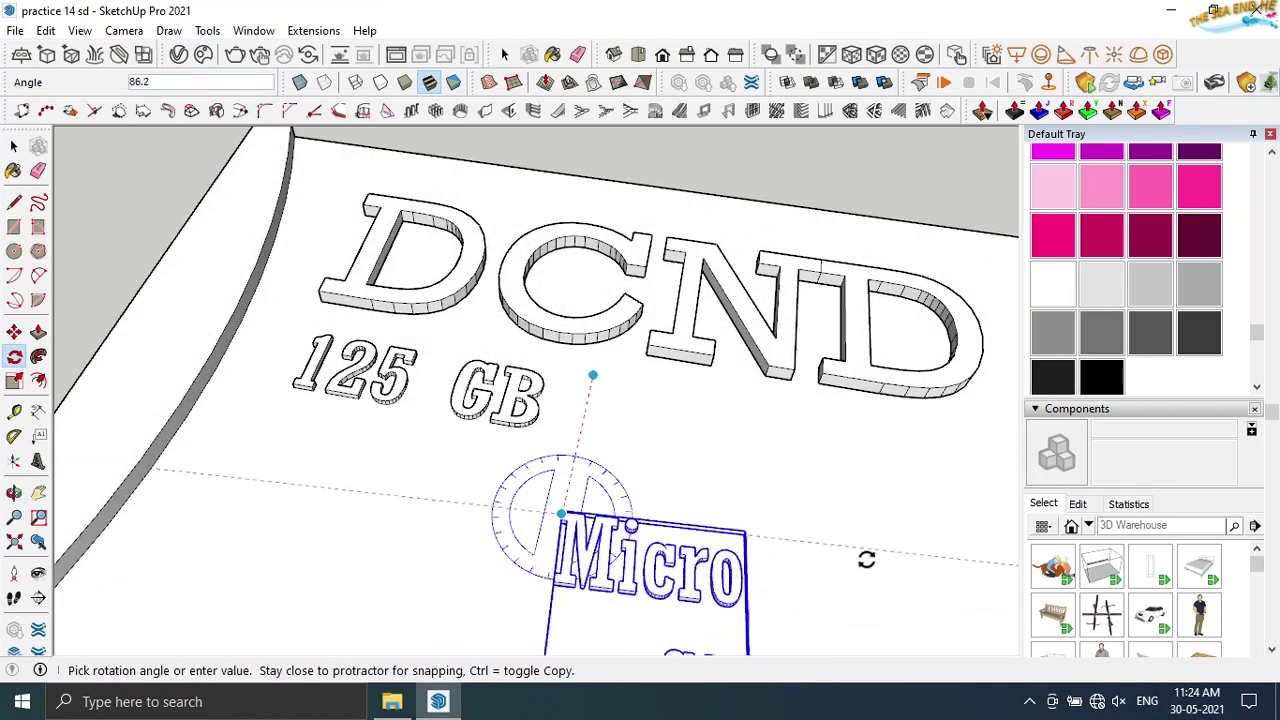
{"action": "middle_click_drag", "start_coordinate": [545, 530], "coordinate": [643, 457]}
{"action": "left_click", "coordinate": [545, 530]}
- Move the Micro SD text to the right of 125 GB
{"action": "key", "text": "m"}
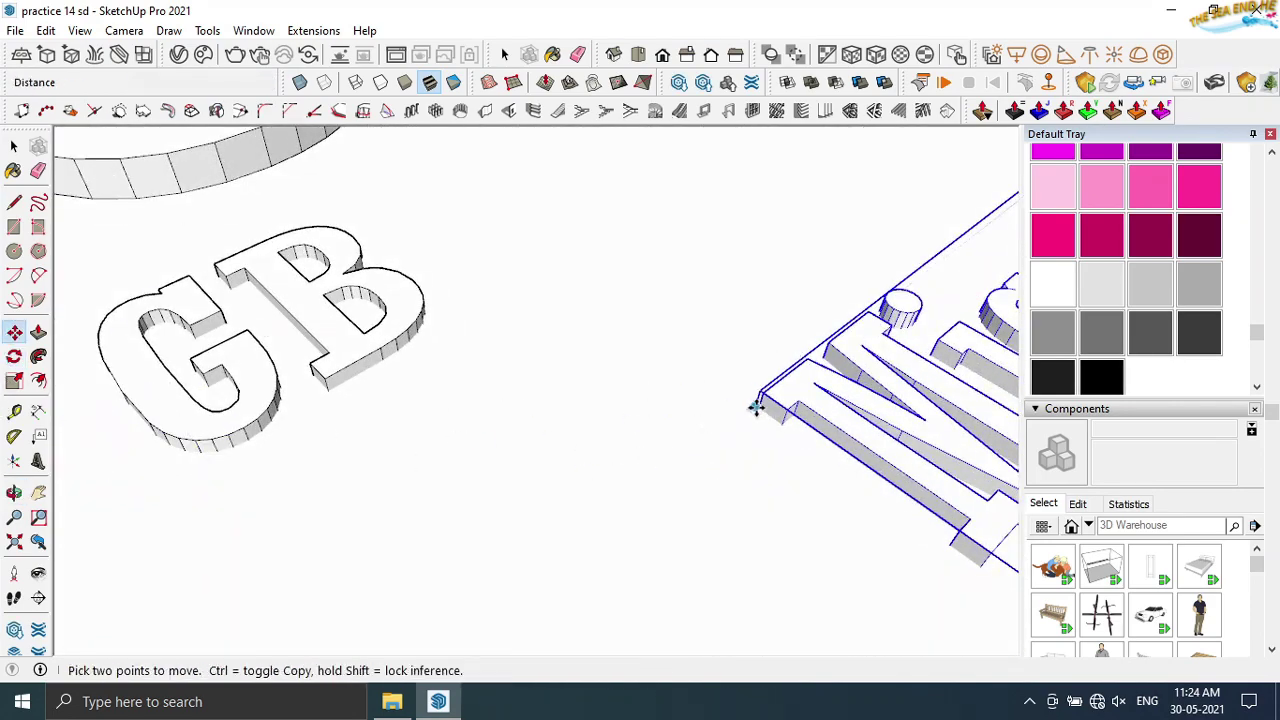
{"action": "left_click", "coordinate": [757, 407]}
{"action": "mouse_move", "coordinate": [471, 248]}
{"action": "middle_mouse_down"}
{"action": "mouse_move", "coordinate": [434, 449]}
{"action": "mouse_move", "coordinate": [530, 322]}
{"action": "middle_mouse_up"}
{"action": "scroll", "coordinate": [449, 374], "scroll_direction": "down", "scroll_amount": 3}
{"action": "scroll", "coordinate": [530, 322], "scroll_direction": "up", "scroll_amount": 5}
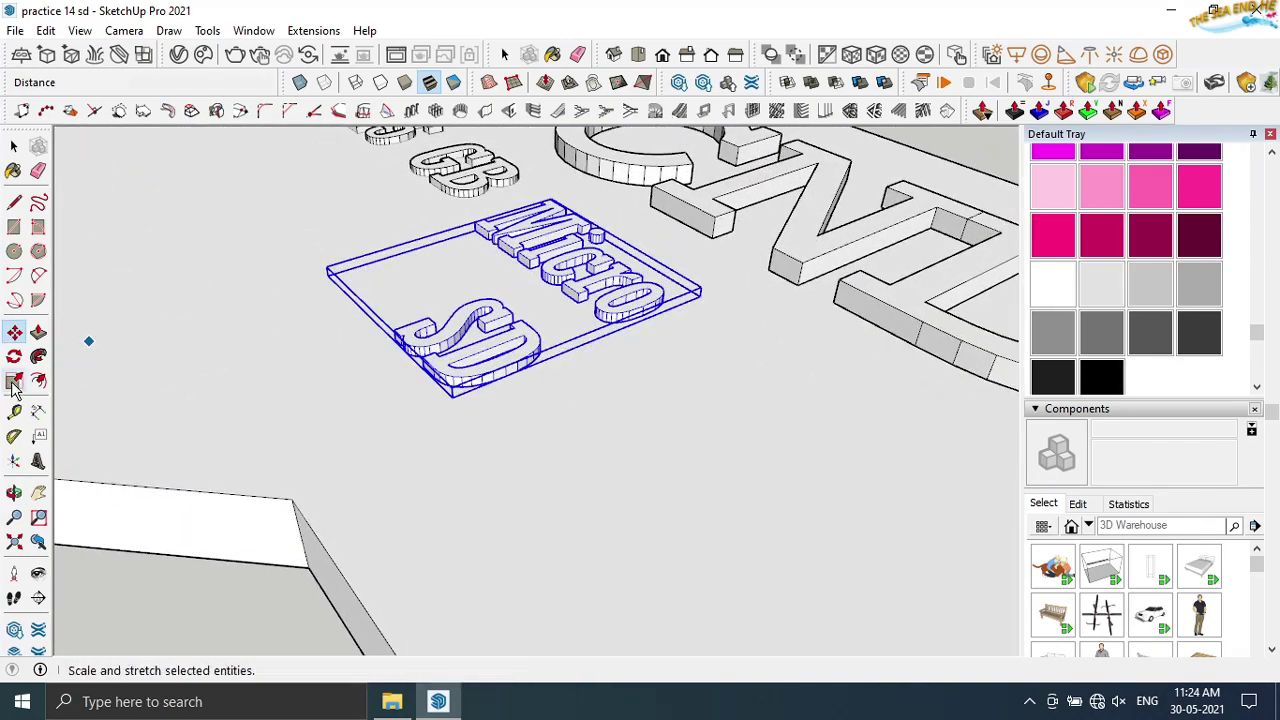
- Stretch the Micro SD text to twice its length and deselect it
{"action": "left_click", "coordinate": [14, 380]}
{"action": "left_click", "coordinate": [587, 340]}
{"action": "middle_click_drag", "start_coordinate": [671, 409], "coordinate": [749, 451]}
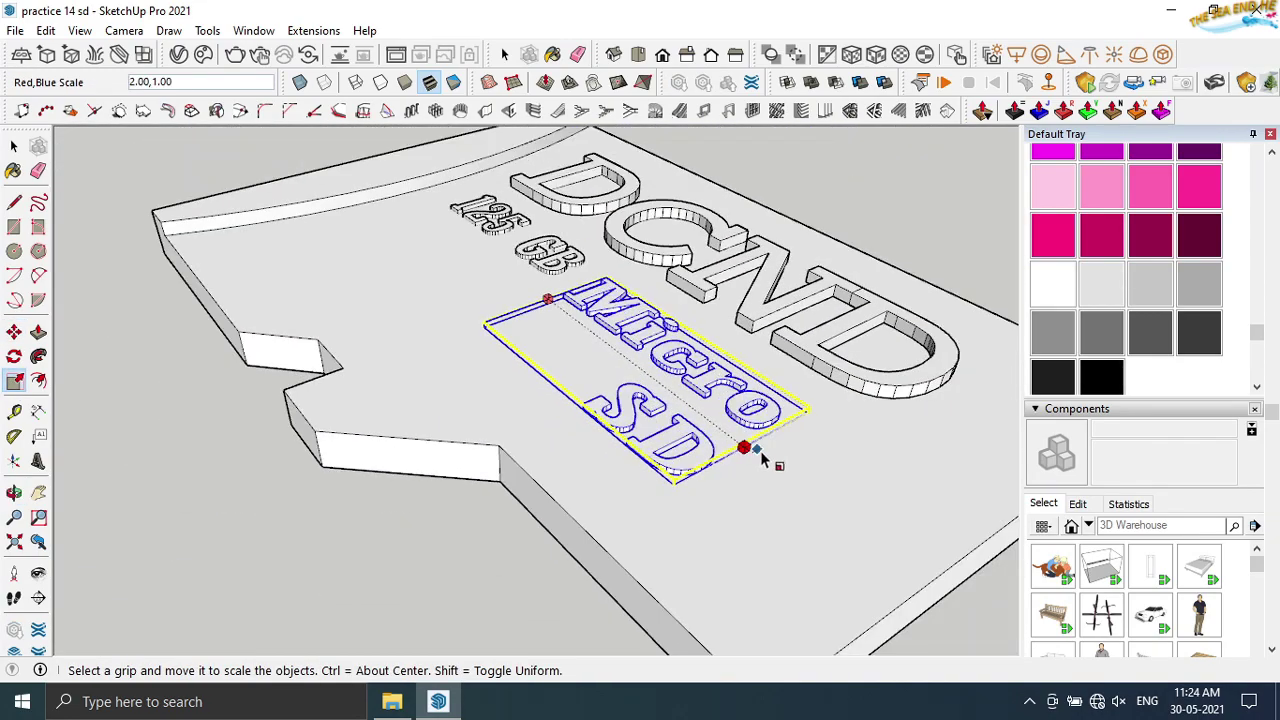
{"action": "left_click", "coordinate": [777, 457]}
{"action": "middle_click_drag", "start_coordinate": [497, 503], "coordinate": [734, 320]}
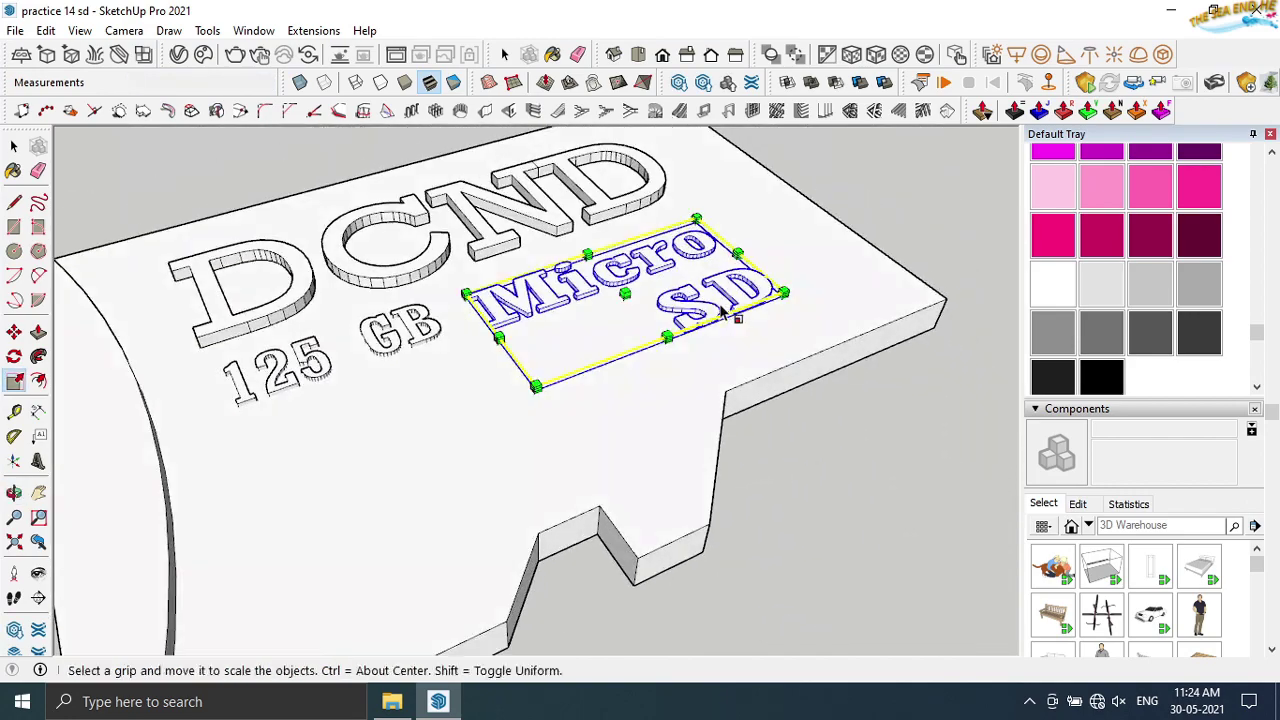
{"action": "scroll", "coordinate": [674, 363], "scroll_direction": "up", "scroll_amount": 3}
{"action": "scroll", "coordinate": [697, 318], "scroll_direction": "up", "scroll_amount": 2}
{"action": "scroll", "coordinate": [697, 336], "scroll_direction": "down", "scroll_amount": 3}
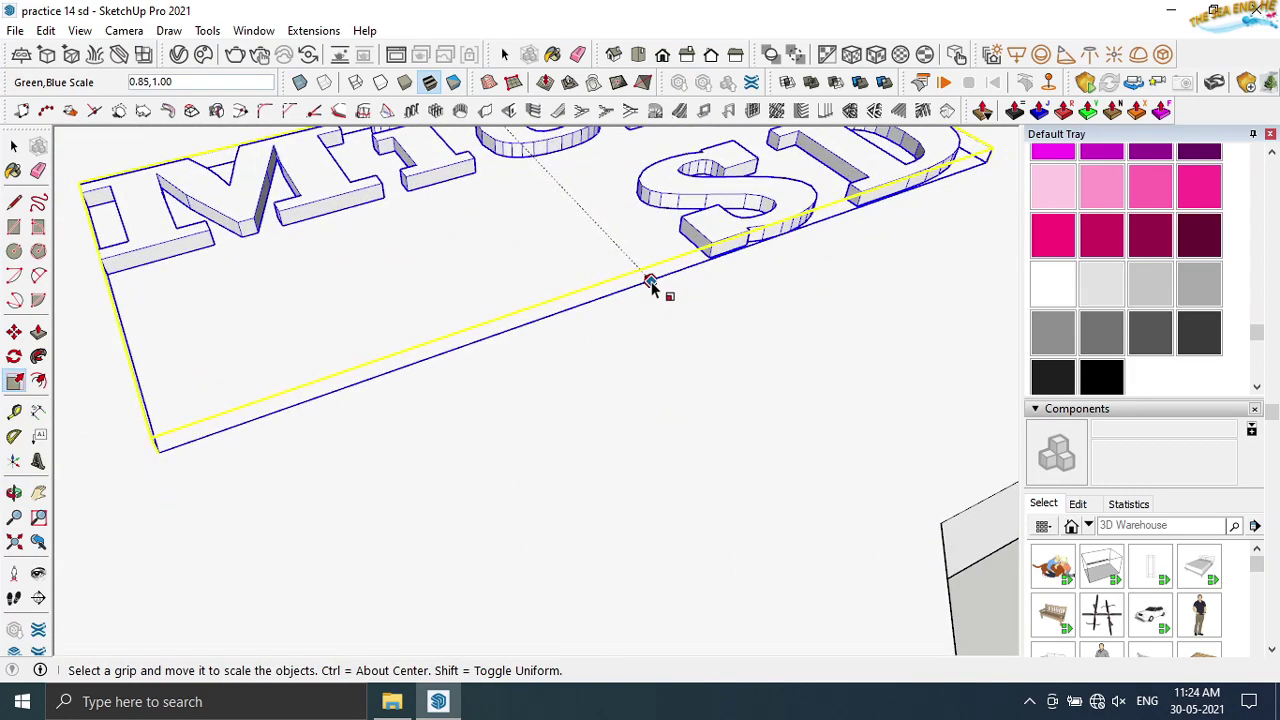
{"action": "scroll", "coordinate": [651, 280], "scroll_direction": "down", "scroll_amount": 2}
{"action": "mouse_move", "coordinate": [551, 309]}
{"action": "middle_mouse_down"}
{"action": "mouse_move", "coordinate": [517, 331]}
{"action": "mouse_move", "coordinate": [516, 416]}
{"action": "middle_mouse_up"}
{"action": "scroll", "coordinate": [516, 416], "scroll_direction": "down", "scroll_amount": 3}
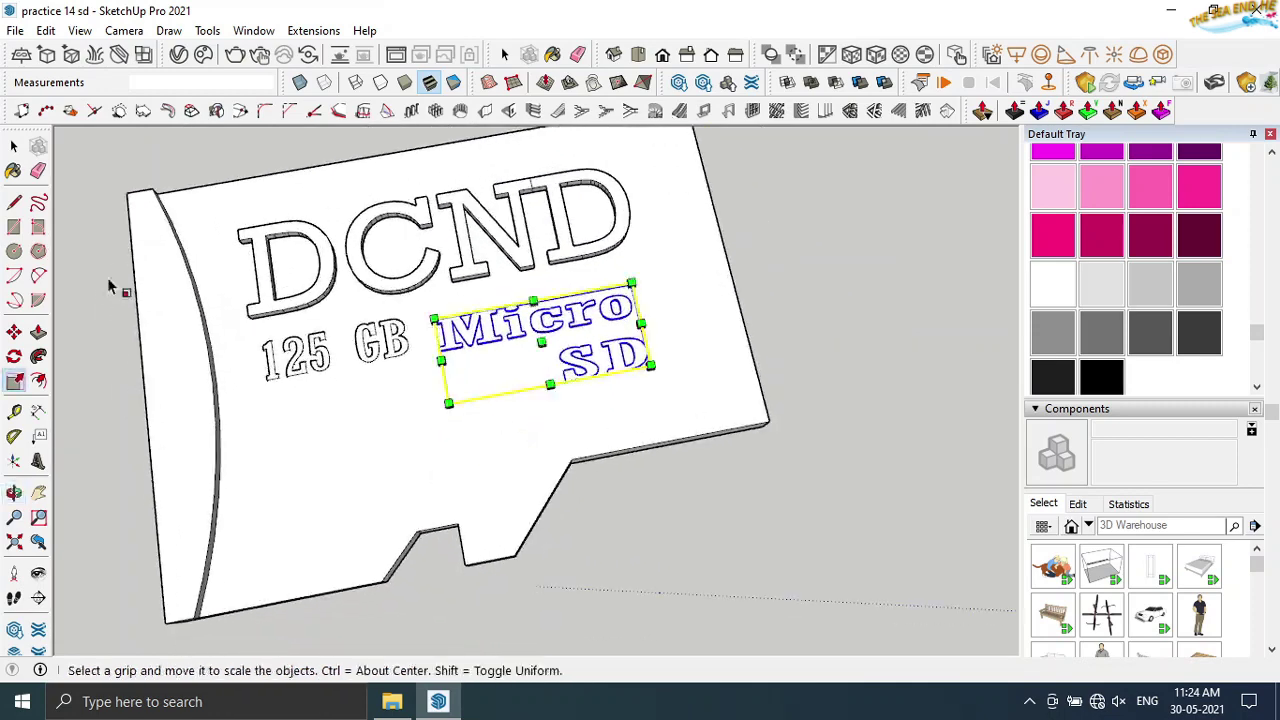
{"action": "key", "text": "space"}
{"action": "left_click", "coordinate": [637, 485]}
{"action": "mouse_move", "coordinate": [637, 485]}
{"action": "middle_mouse_down"}
{"action": "mouse_move", "coordinate": [616, 512]}
{"action": "mouse_move", "coordinate": [640, 430]}
{"action": "middle_mouse_up"}
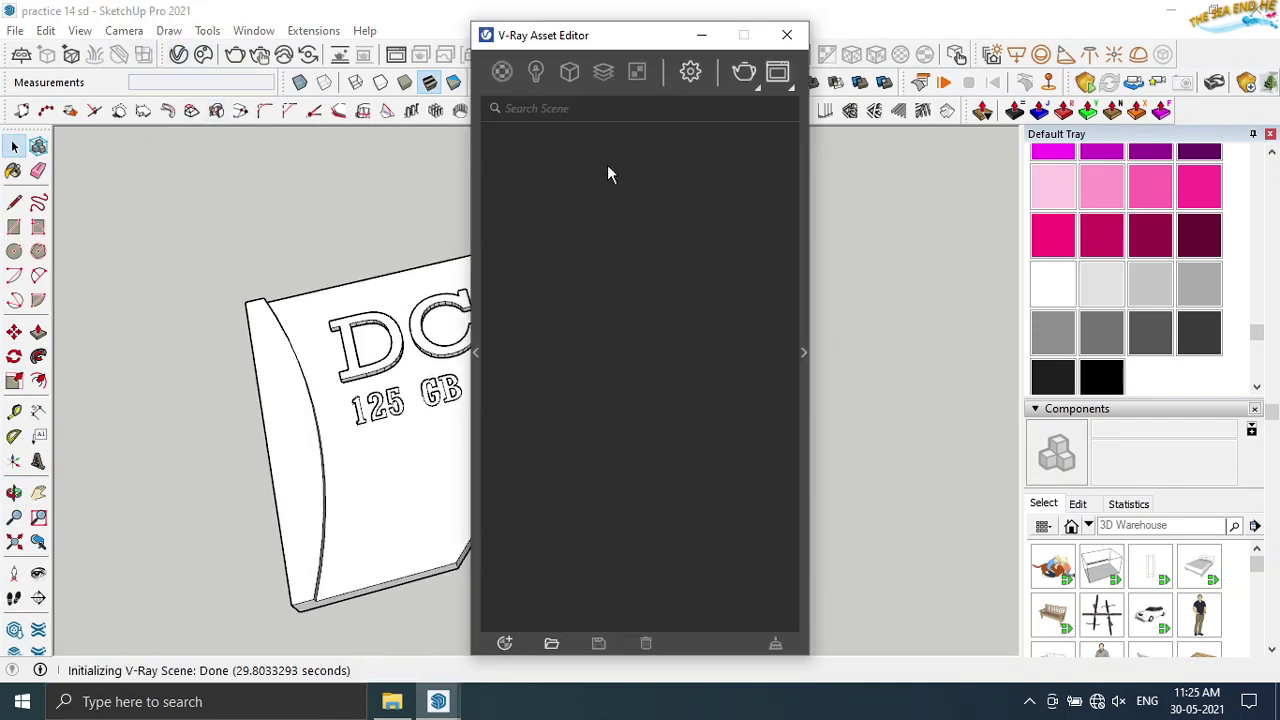
- Show the V-Ray Asset Editor's materials list with the editor moved clear of the model
{"action": "left_click_drag", "start_coordinate": [614, 46], "coordinate": [882, 32]}
{"action": "left_click", "coordinate": [865, 59]}
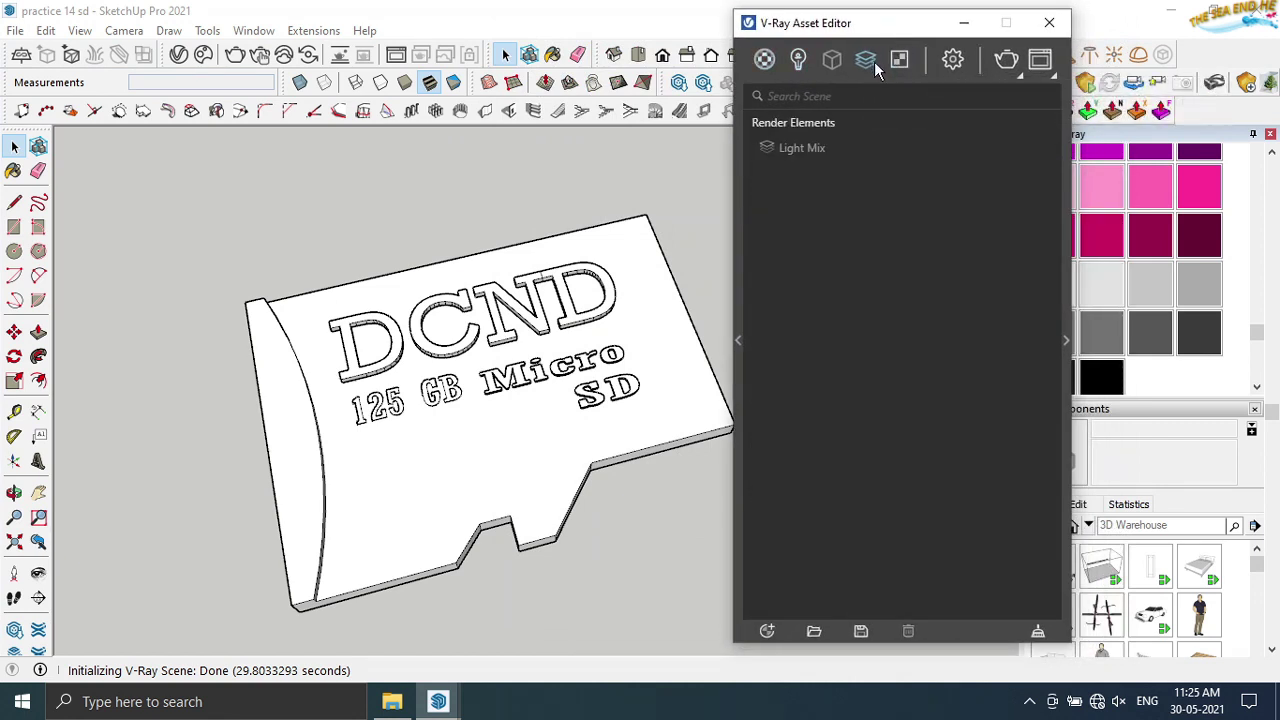
{"action": "left_click", "coordinate": [764, 60]}
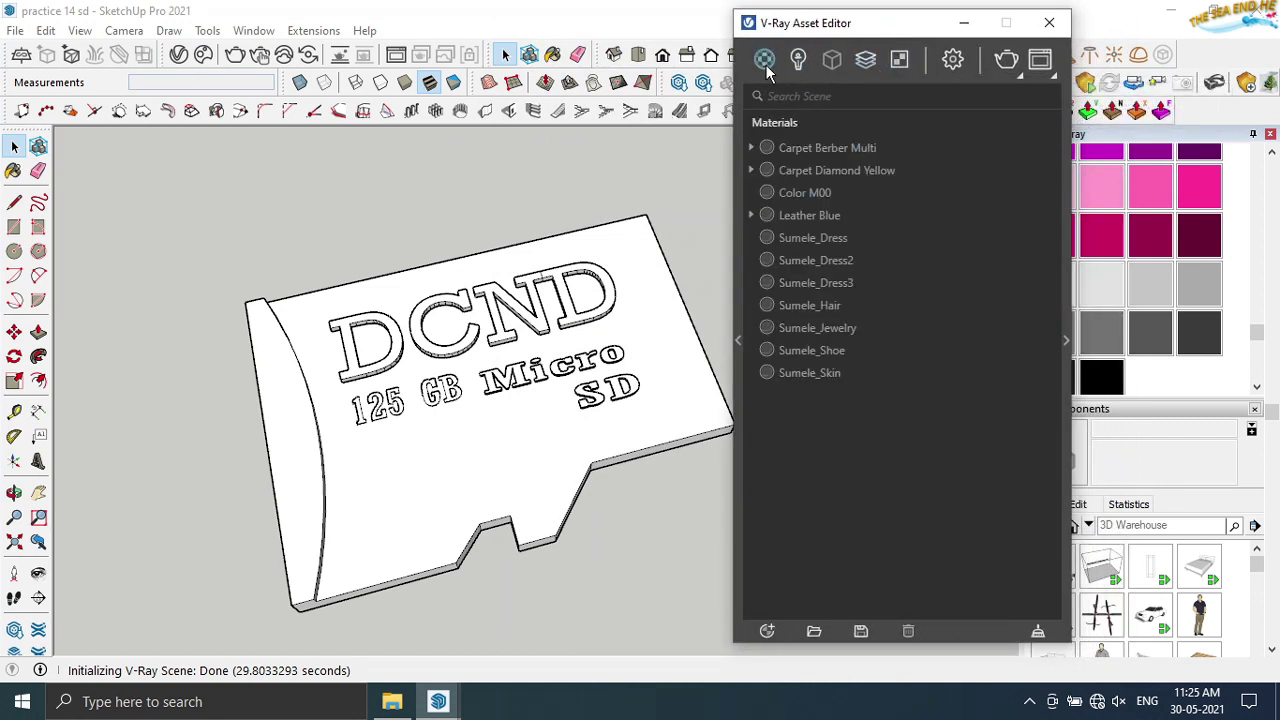
{"action": "left_click", "coordinate": [1067, 392]}
{"action": "middle_click_drag", "start_coordinate": [1245, 45], "coordinate": [1083, 58], "text": "shift"}
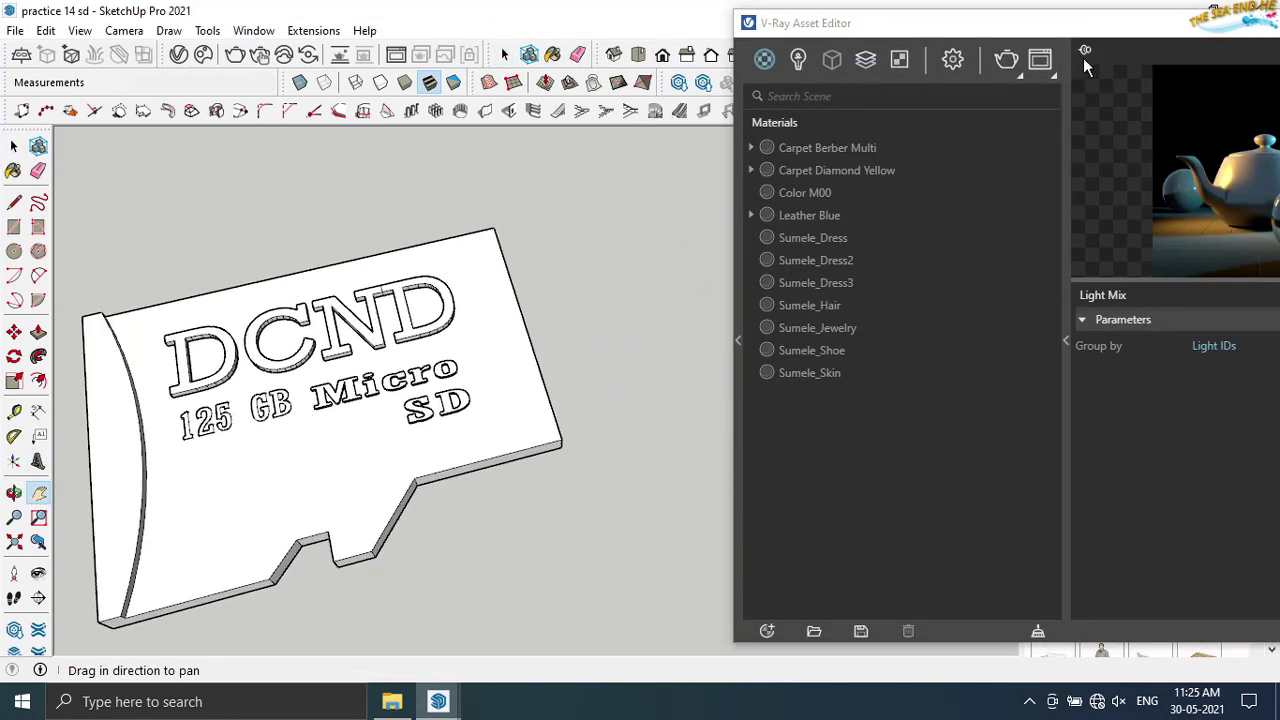
{"action": "left_click_drag", "start_coordinate": [1083, 22], "coordinate": [902, 35]}
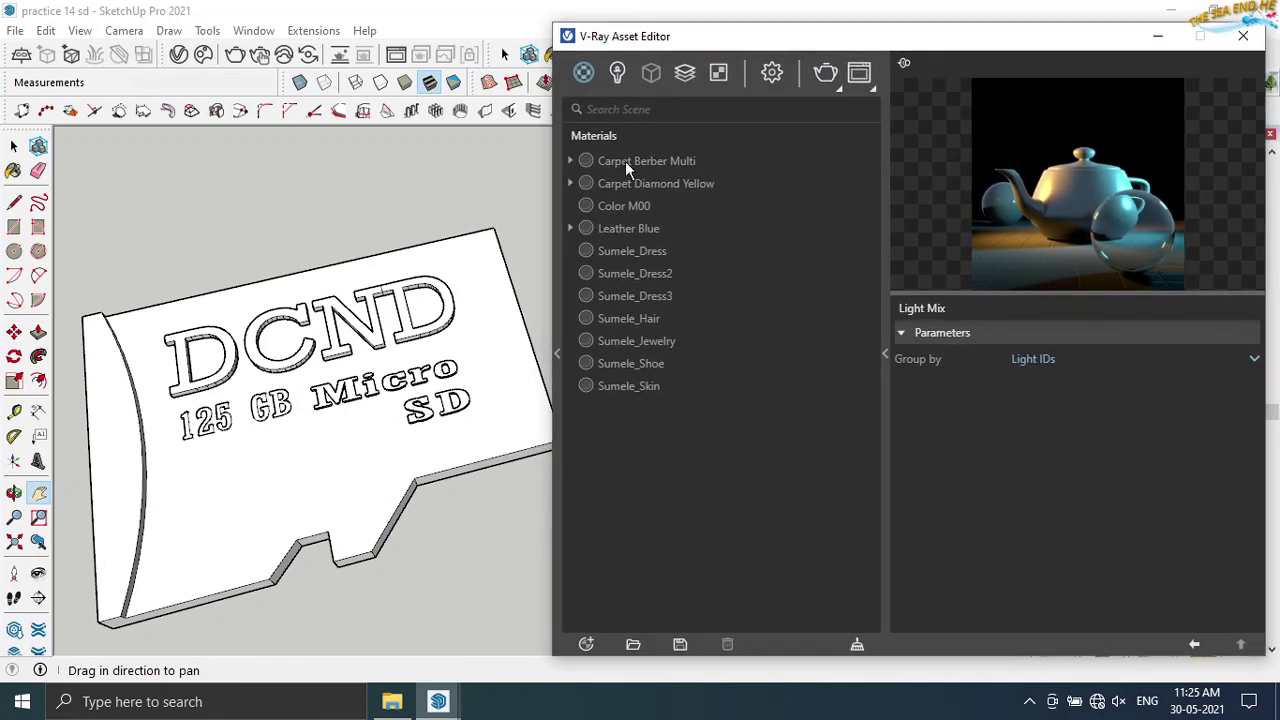
- Browse the carpet, Color M00 and leather materials, then select the yellow Sumele_Dress2
{"action": "left_click", "coordinate": [641, 182]}
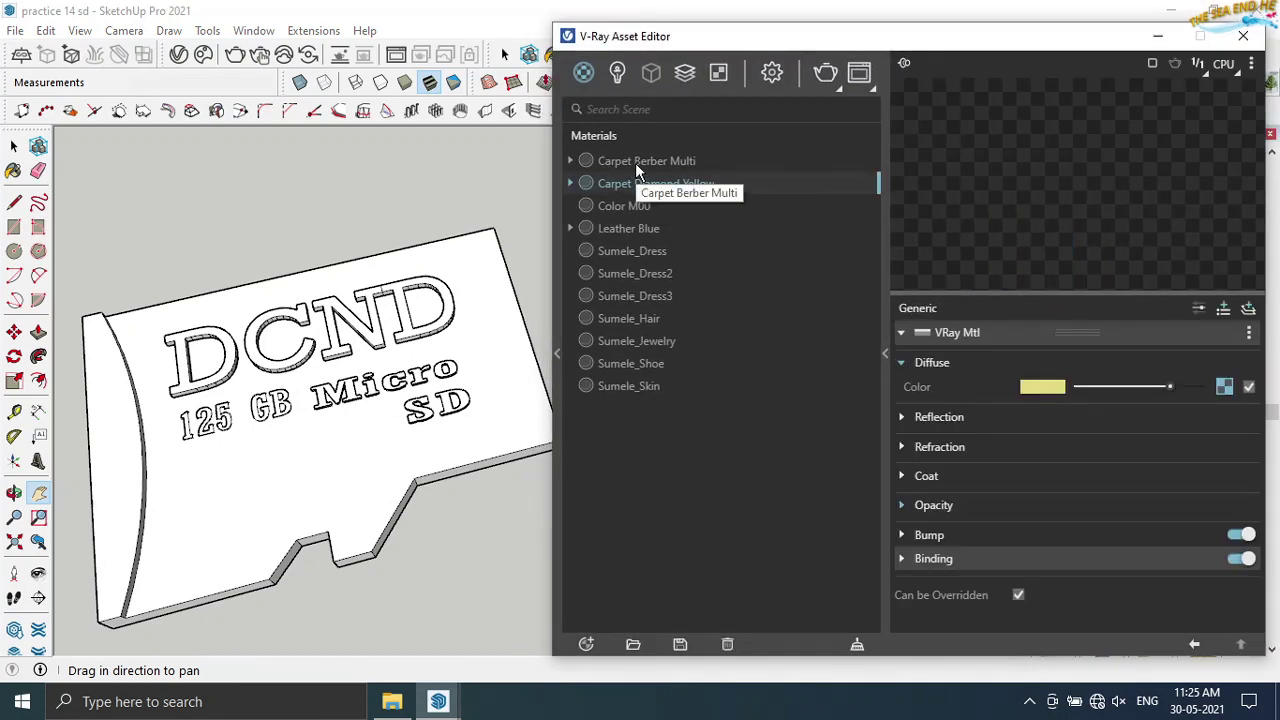
{"action": "left_click", "coordinate": [635, 163]}
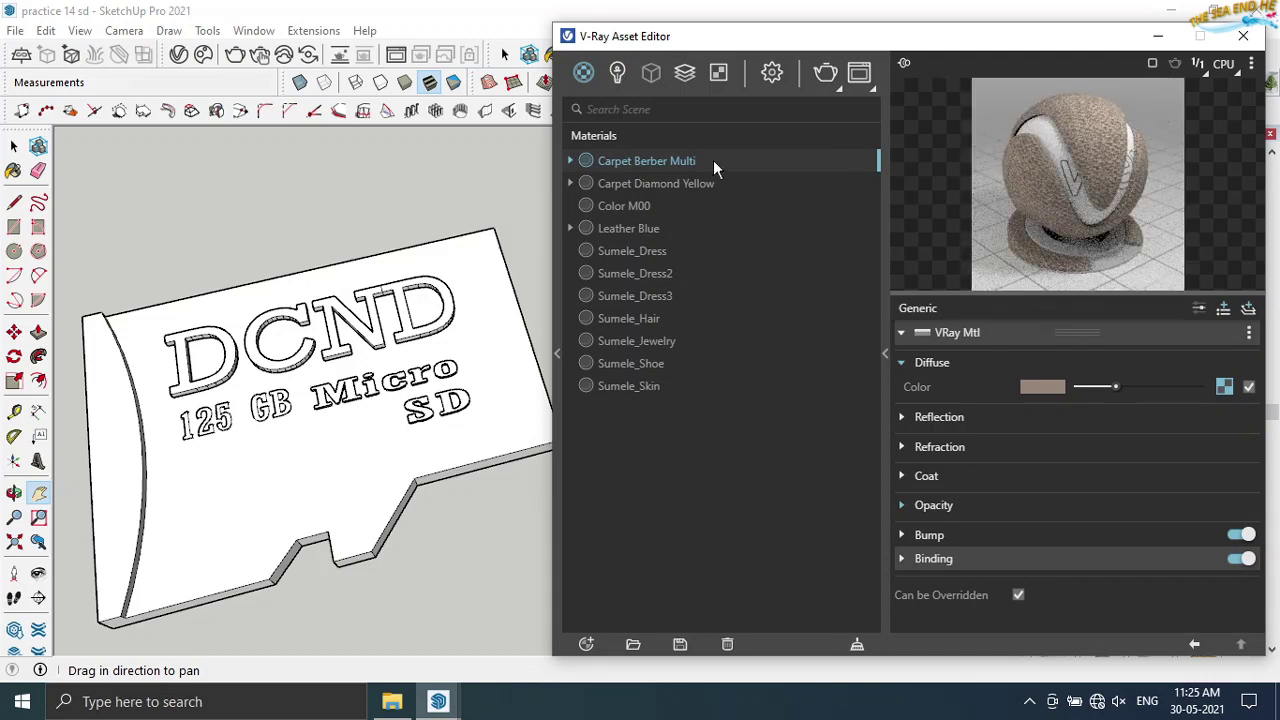
{"action": "right_click", "coordinate": [710, 159]}
{"action": "left_click", "coordinate": [742, 171]}
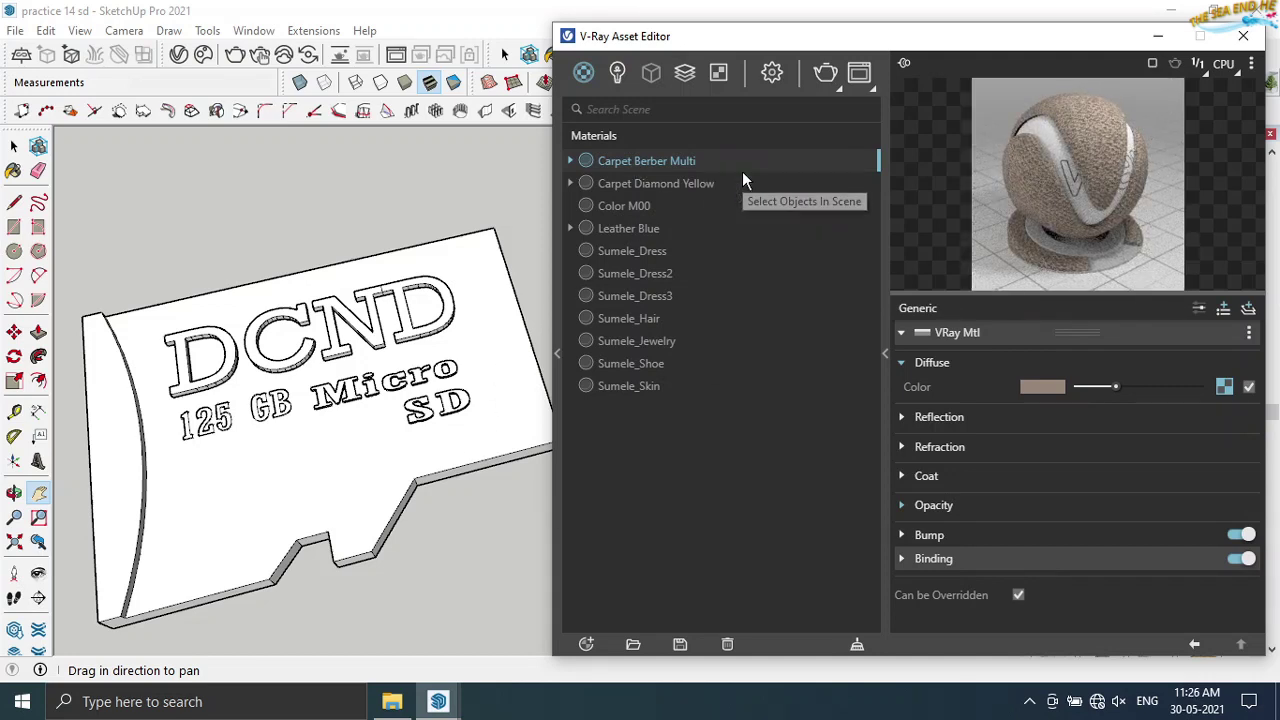
{"action": "right_click", "coordinate": [646, 158]}
{"action": "mouse_move", "coordinate": [689, 220]}
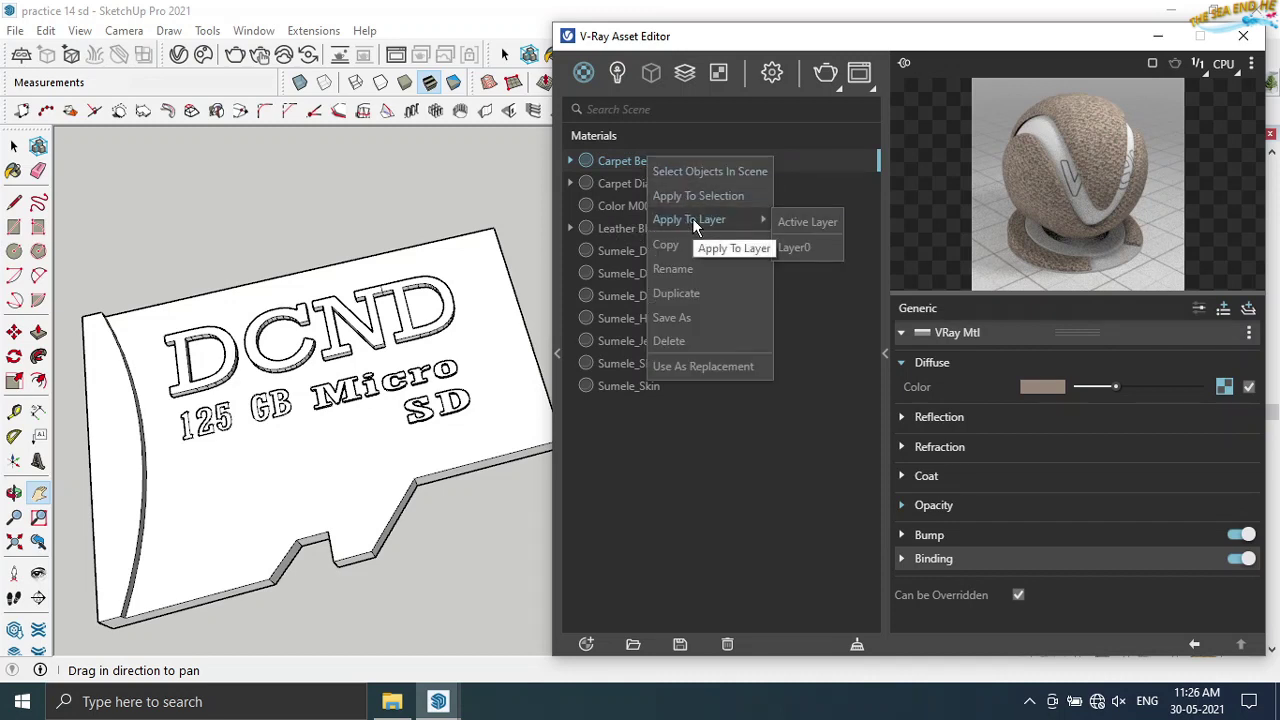
{"action": "left_click", "coordinate": [662, 364]}
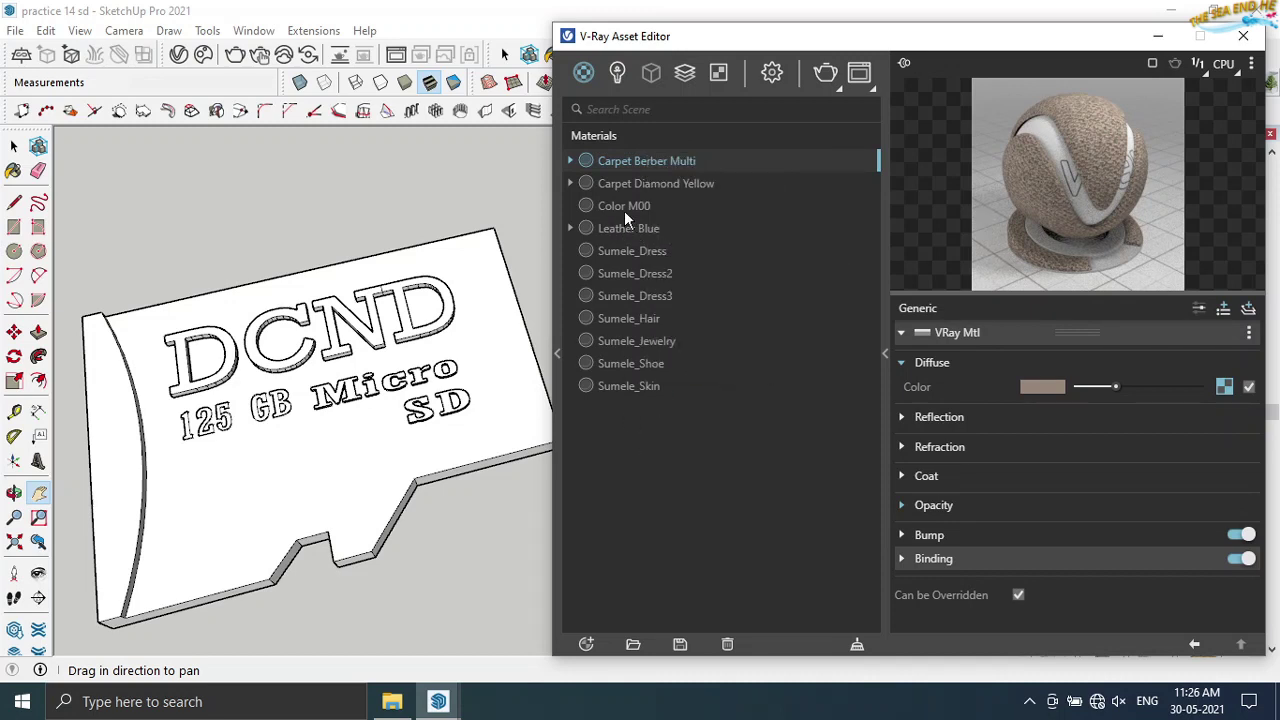
{"action": "left_click", "coordinate": [627, 205]}
{"action": "left_click", "coordinate": [631, 228]}
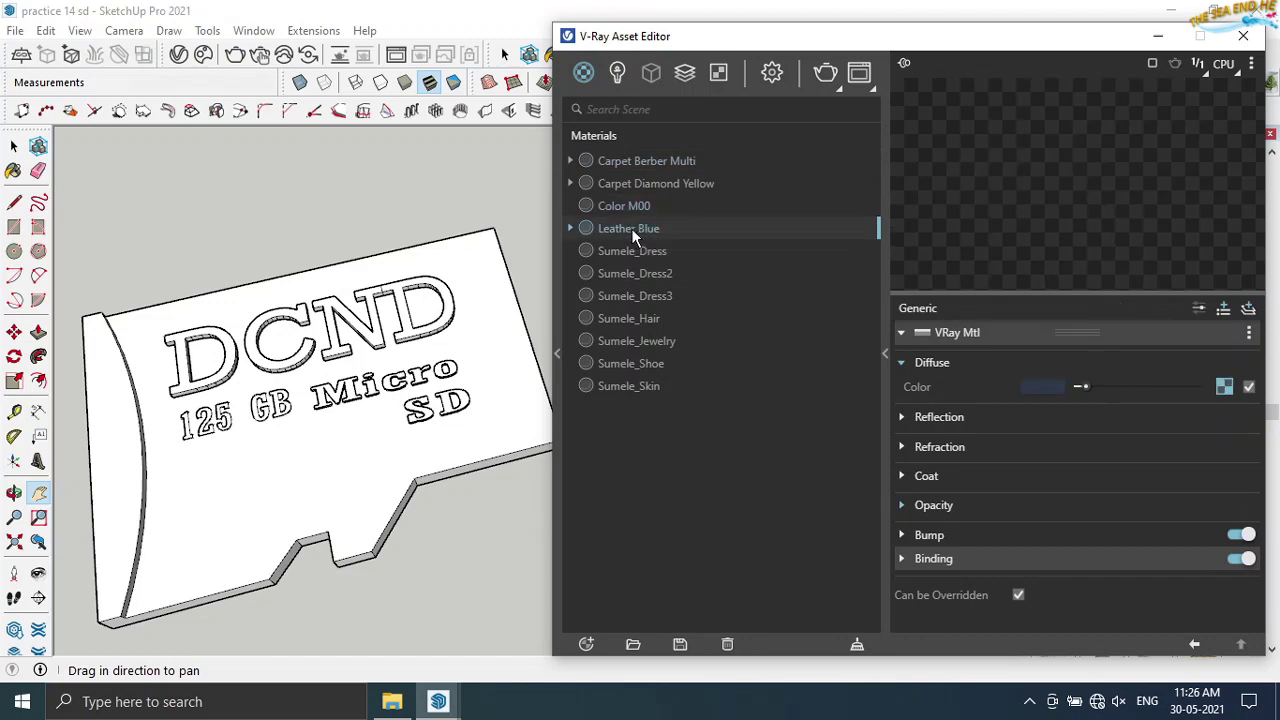
{"action": "left_click", "coordinate": [635, 251]}
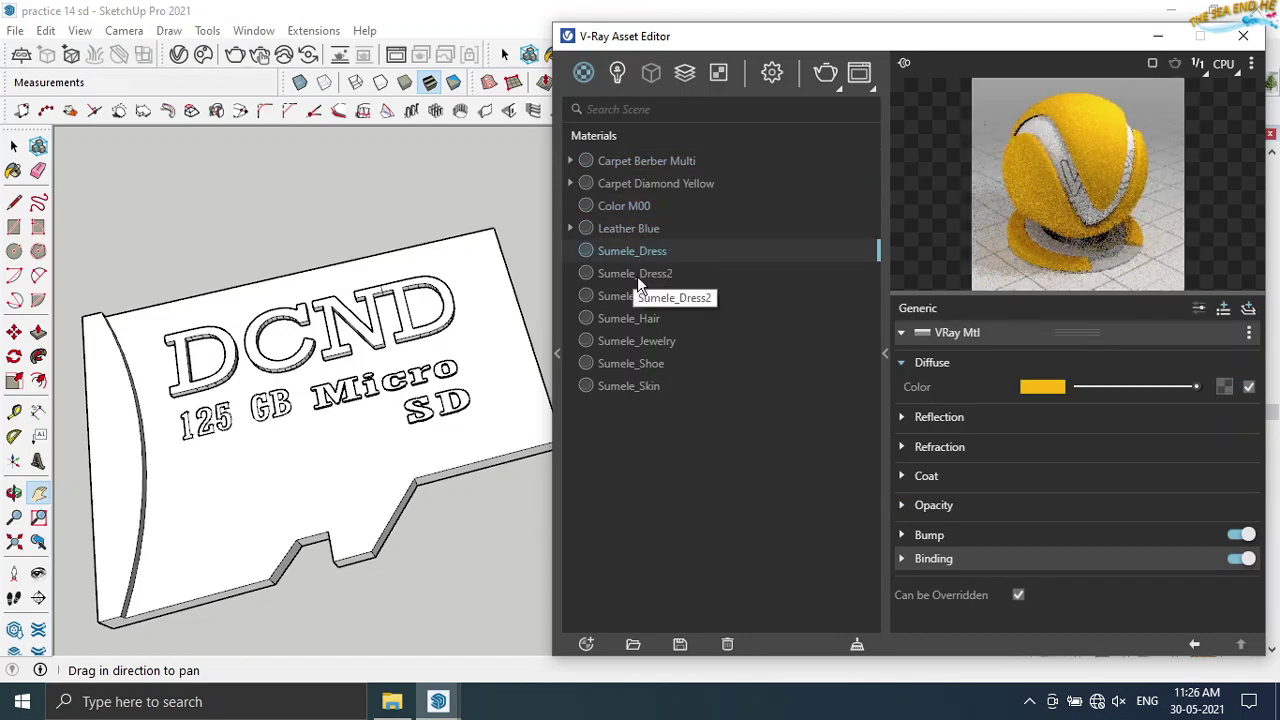
{"action": "left_click", "coordinate": [633, 273]}
{"action": "mouse_move", "coordinate": [470, 330]}
{"action": "middle_mouse_down"}
{"action": "mouse_move", "coordinate": [436, 338]}
{"action": "mouse_move", "coordinate": [478, 360]}
{"action": "middle_mouse_up"}
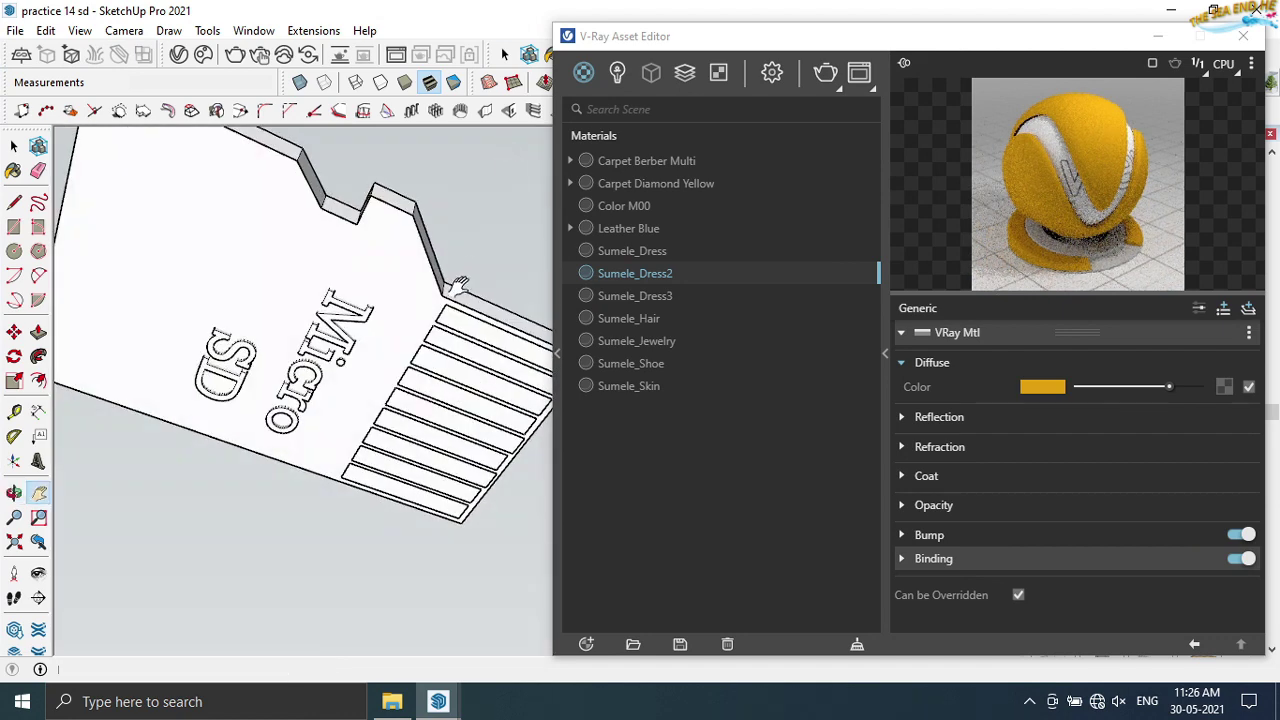
{"action": "key", "text": "space"}
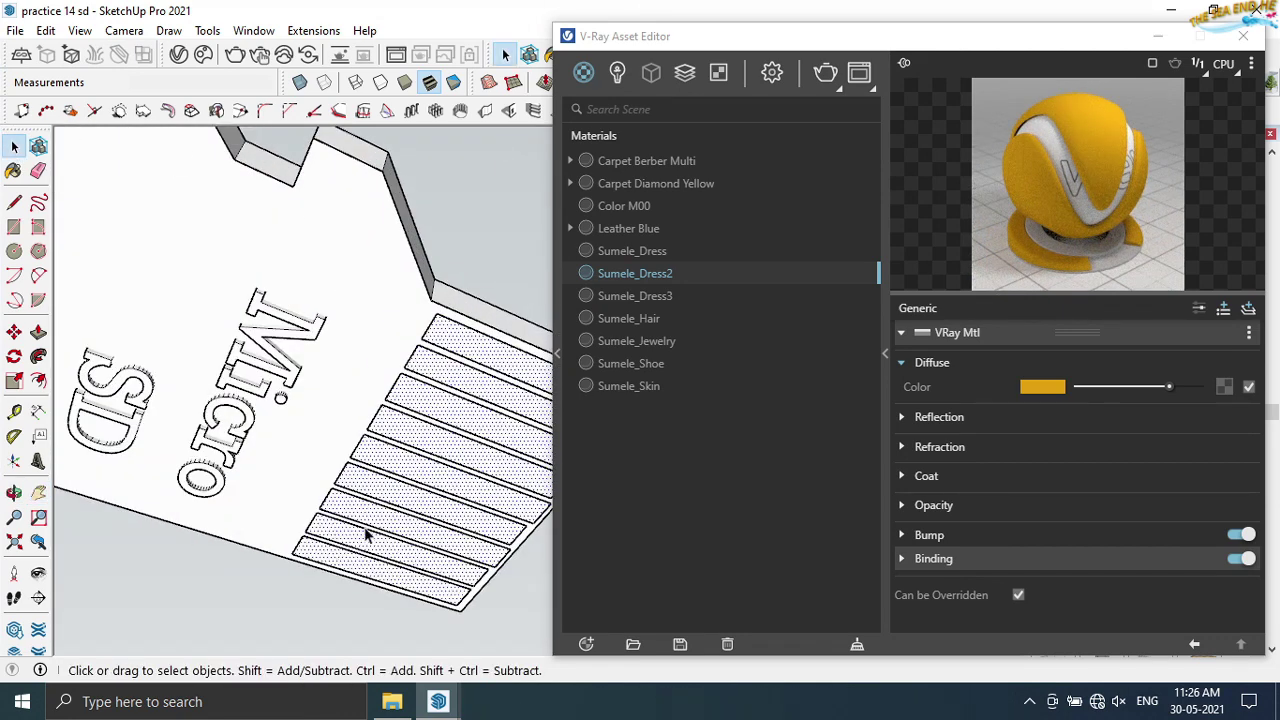
- Apply Sumele_Dress2 to the selected contact stripes
{"action": "right_click", "coordinate": [672, 272]}
{"action": "left_click", "coordinate": [722, 308]}
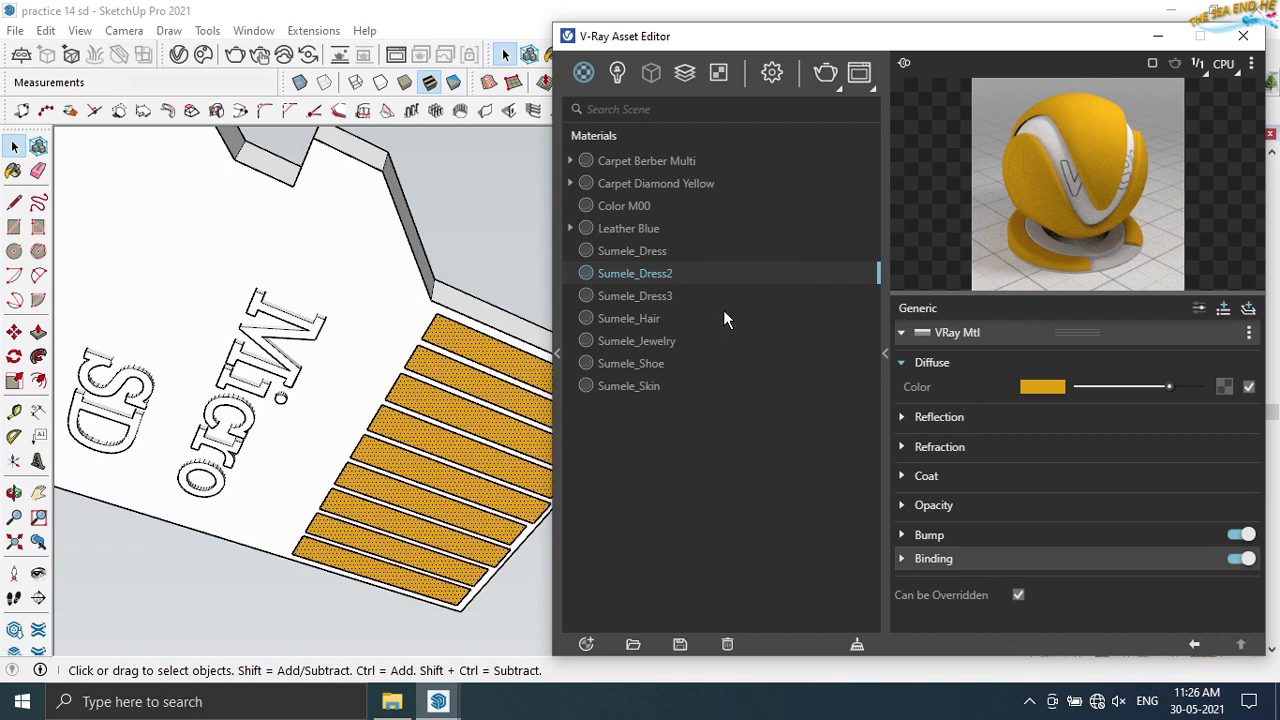
{"action": "left_click", "coordinate": [467, 191]}
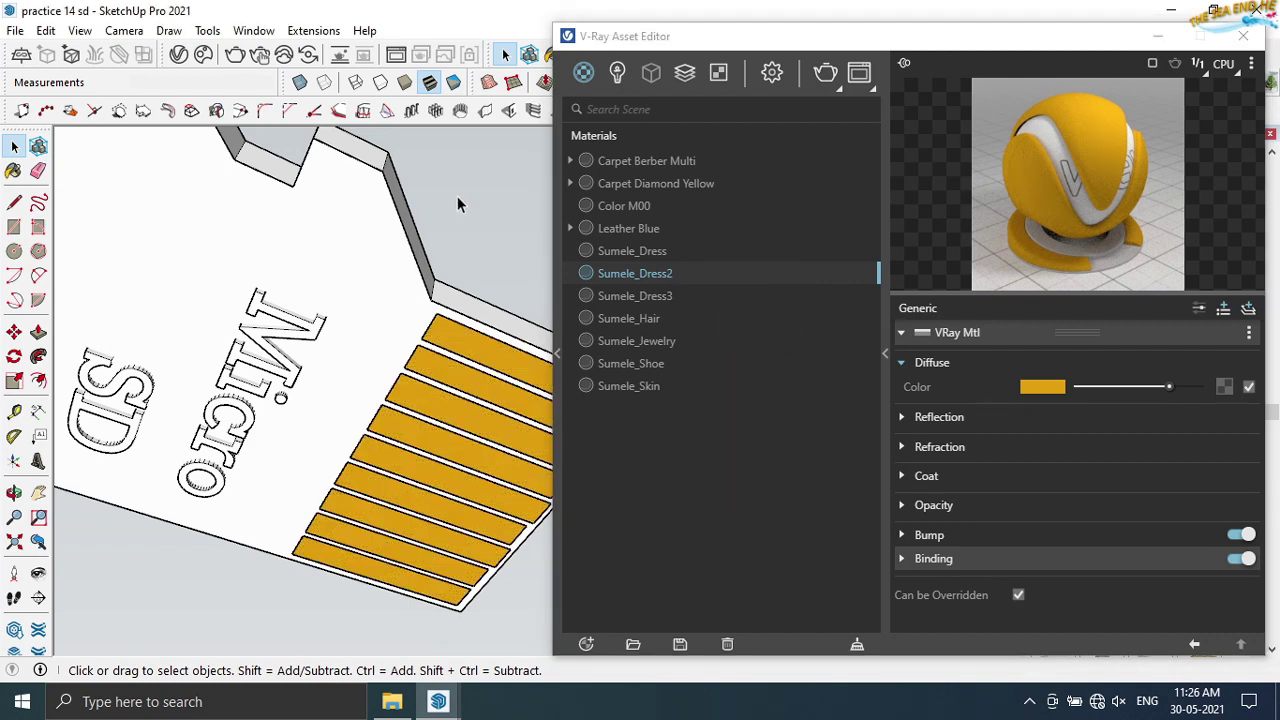
- Orbit around the card and select the card body's faces
{"action": "mouse_move", "coordinate": [457, 196]}
{"action": "middle_mouse_down"}
{"action": "mouse_move", "coordinate": [369, 260]}
{"action": "mouse_move", "coordinate": [409, 200]}
{"action": "middle_mouse_up"}
{"action": "left_click", "coordinate": [361, 262]}
{"action": "left_click", "coordinate": [455, 172]}
{"action": "mouse_move", "coordinate": [376, 256]}
{"action": "middle_mouse_down"}
{"action": "mouse_move", "coordinate": [300, 471]}
{"action": "mouse_move", "coordinate": [414, 333]}
{"action": "middle_mouse_up"}
{"action": "left_click", "coordinate": [335, 325]}
{"action": "middle_click_drag", "start_coordinate": [335, 325], "coordinate": [474, 164]}
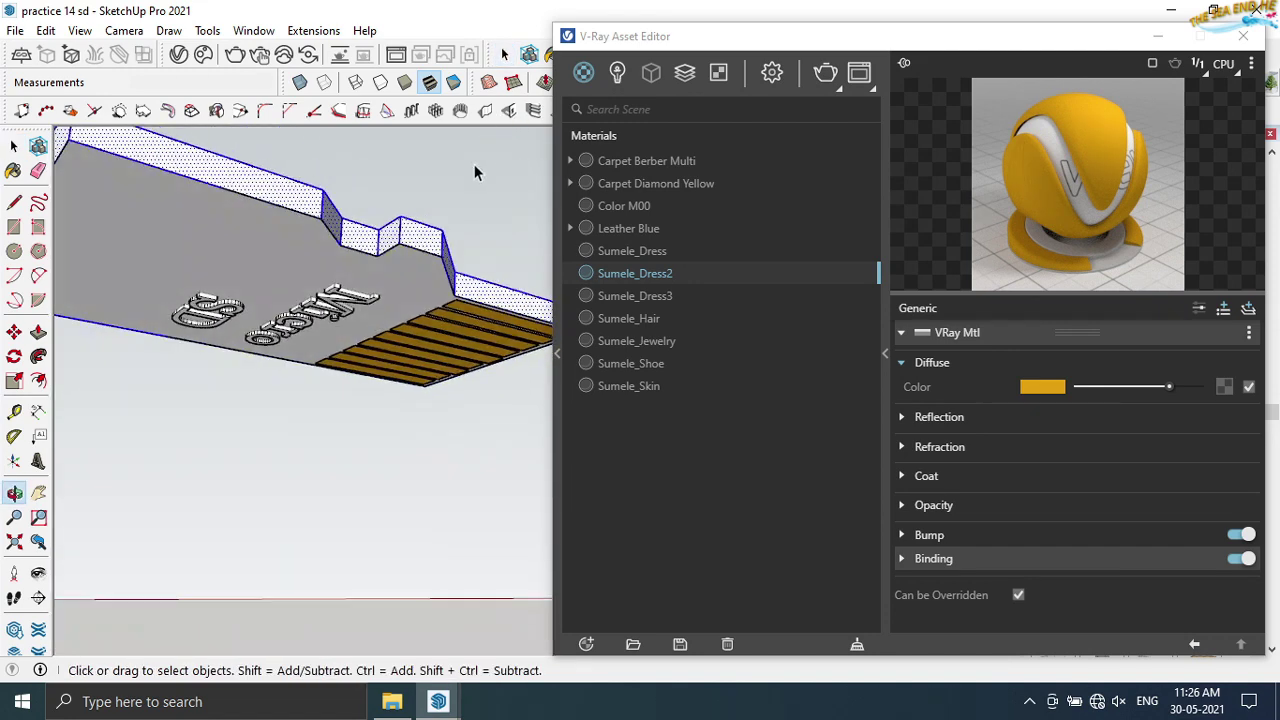
{"action": "middle_click_drag", "start_coordinate": [420, 232], "coordinate": [490, 194]}
{"action": "middle_click_drag", "start_coordinate": [230, 160], "coordinate": [231, 357]}
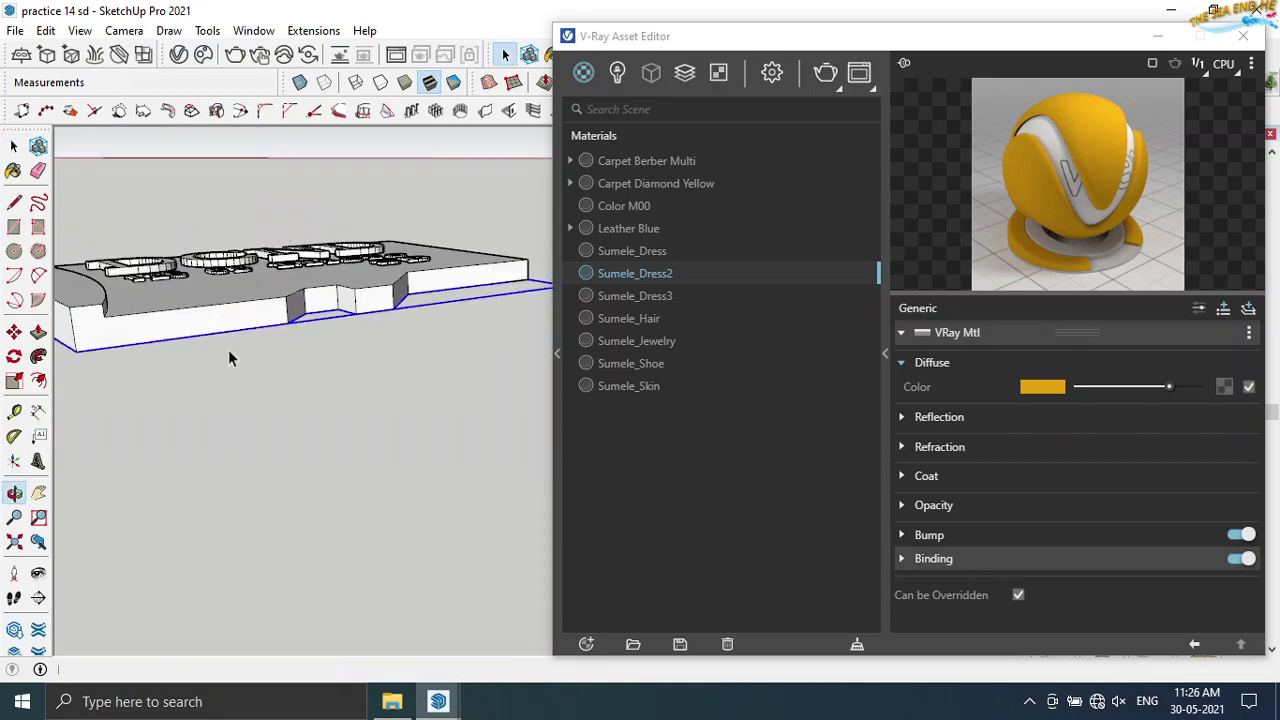
{"action": "left_click", "coordinate": [375, 257]}
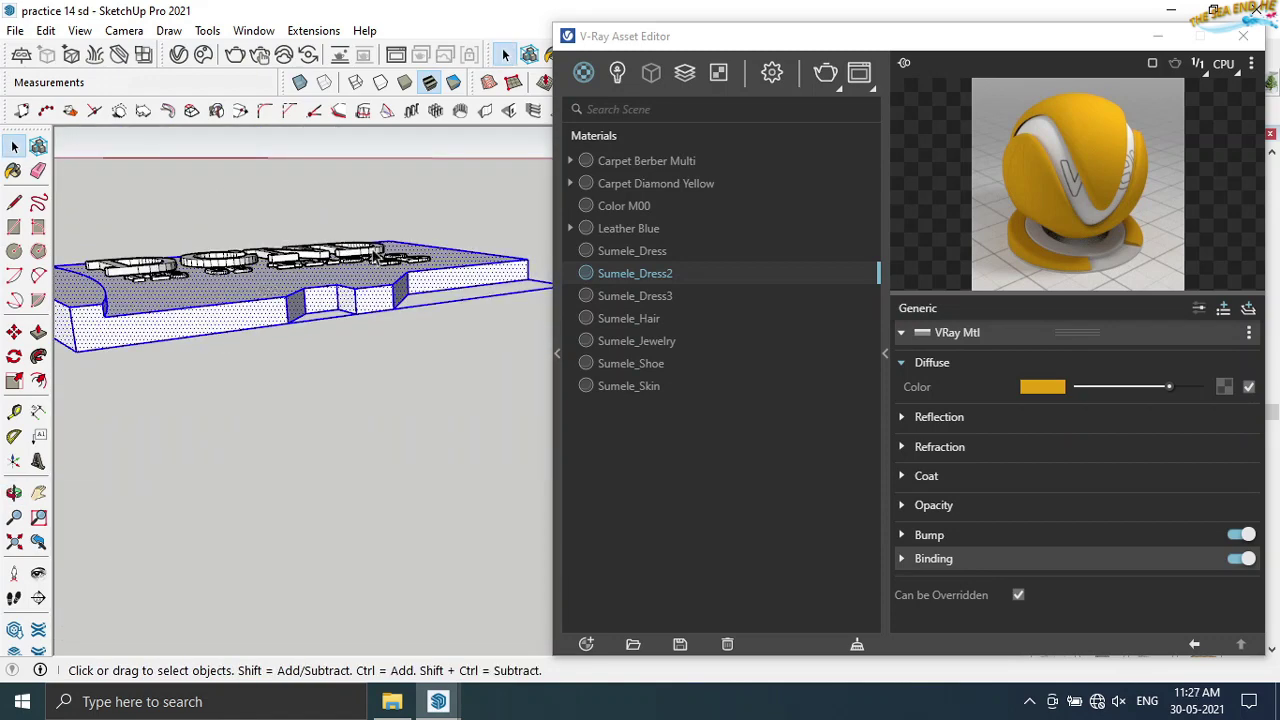
- Apply the black Sumele_Hair material to the selected card body
{"action": "left_click", "coordinate": [628, 296]}
{"action": "left_click", "coordinate": [626, 317]}
{"action": "left_click", "coordinate": [624, 342]}
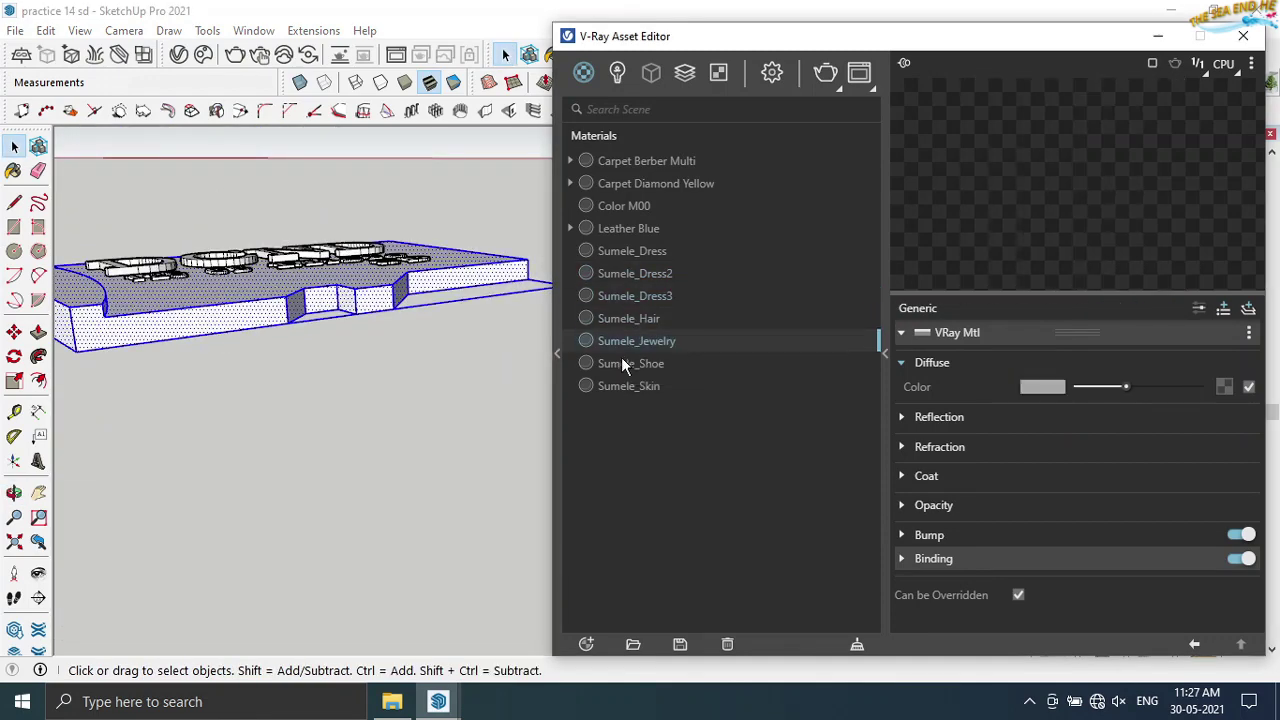
{"action": "left_click", "coordinate": [632, 318]}
{"action": "right_click", "coordinate": [632, 318]}
{"action": "left_click", "coordinate": [667, 356]}
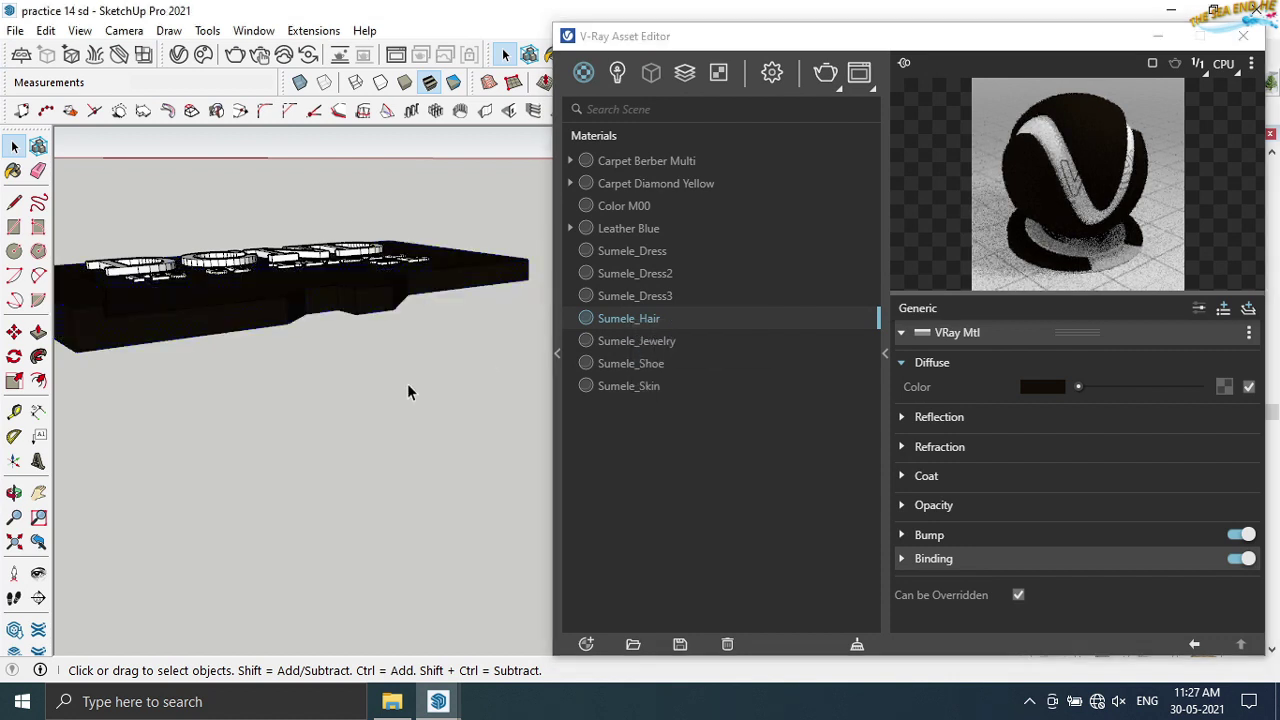
- Bring up the list of new V-Ray asset types to create
{"action": "middle_click_drag", "start_coordinate": [306, 203], "coordinate": [257, 480]}
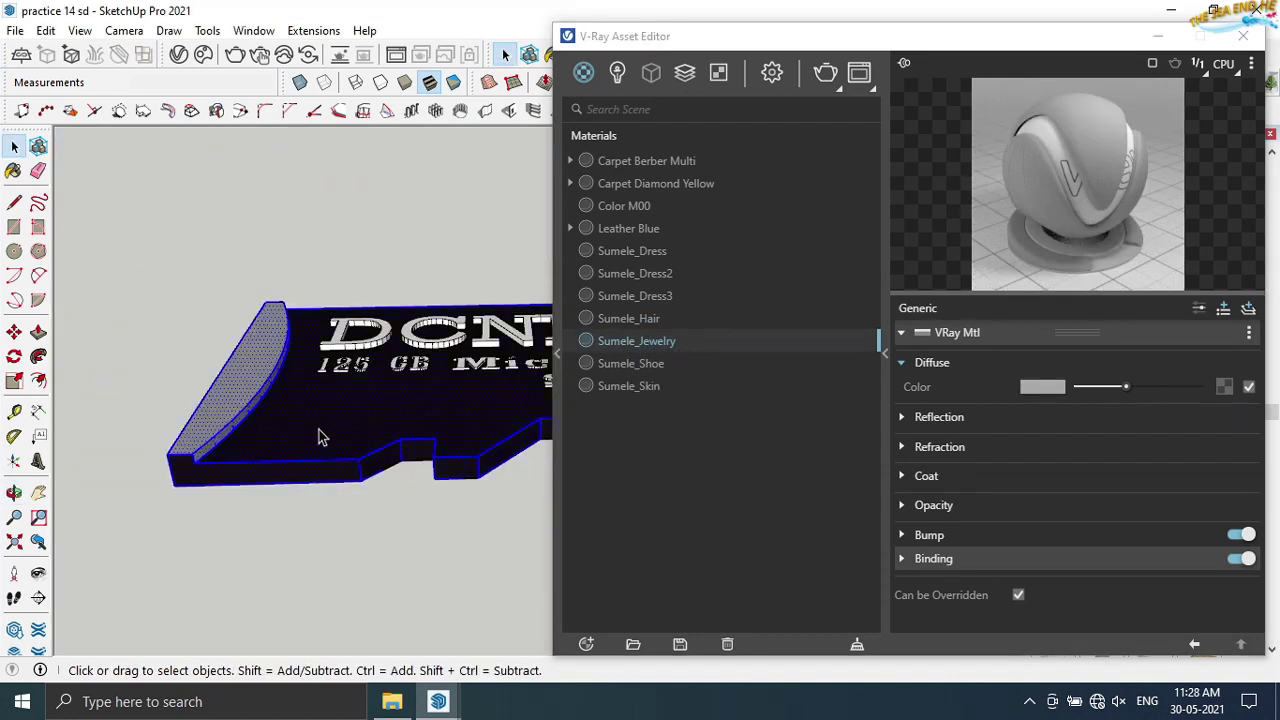
{"action": "left_click", "coordinate": [640, 229]}
{"action": "left_click", "coordinate": [641, 163]}
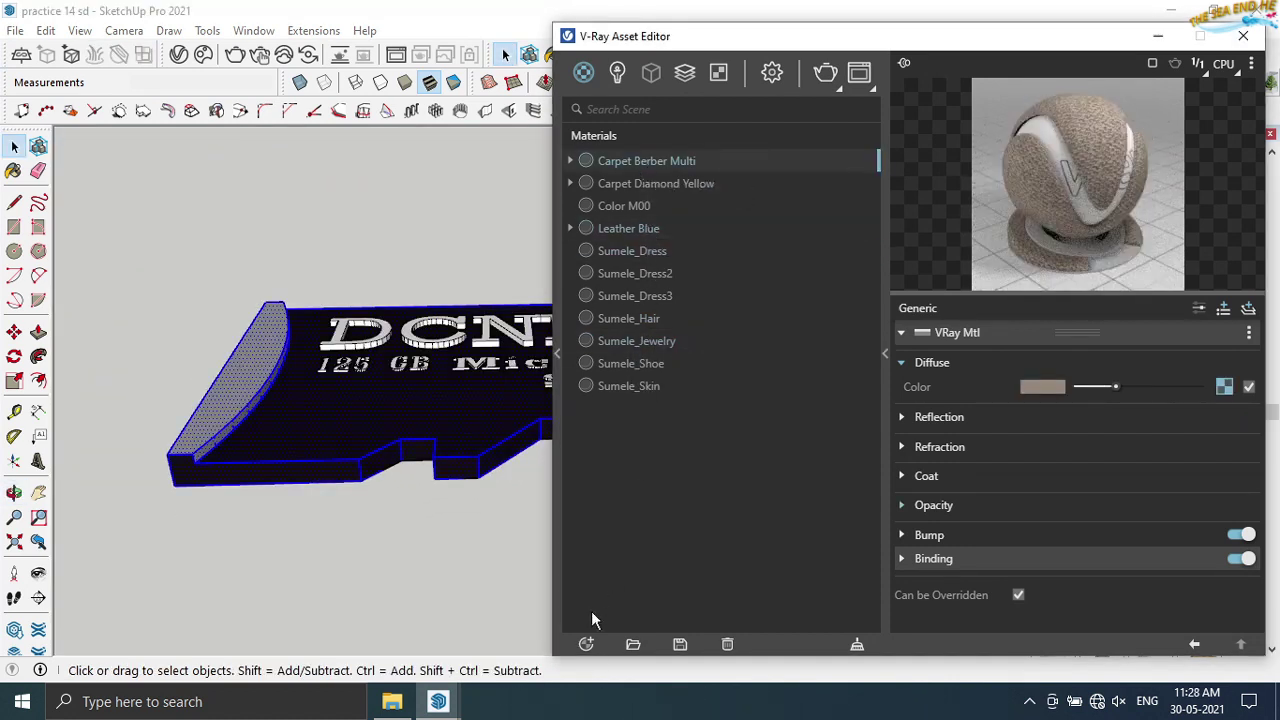
{"action": "left_click", "coordinate": [586, 644]}
{"action": "mouse_move", "coordinate": [612, 596]}
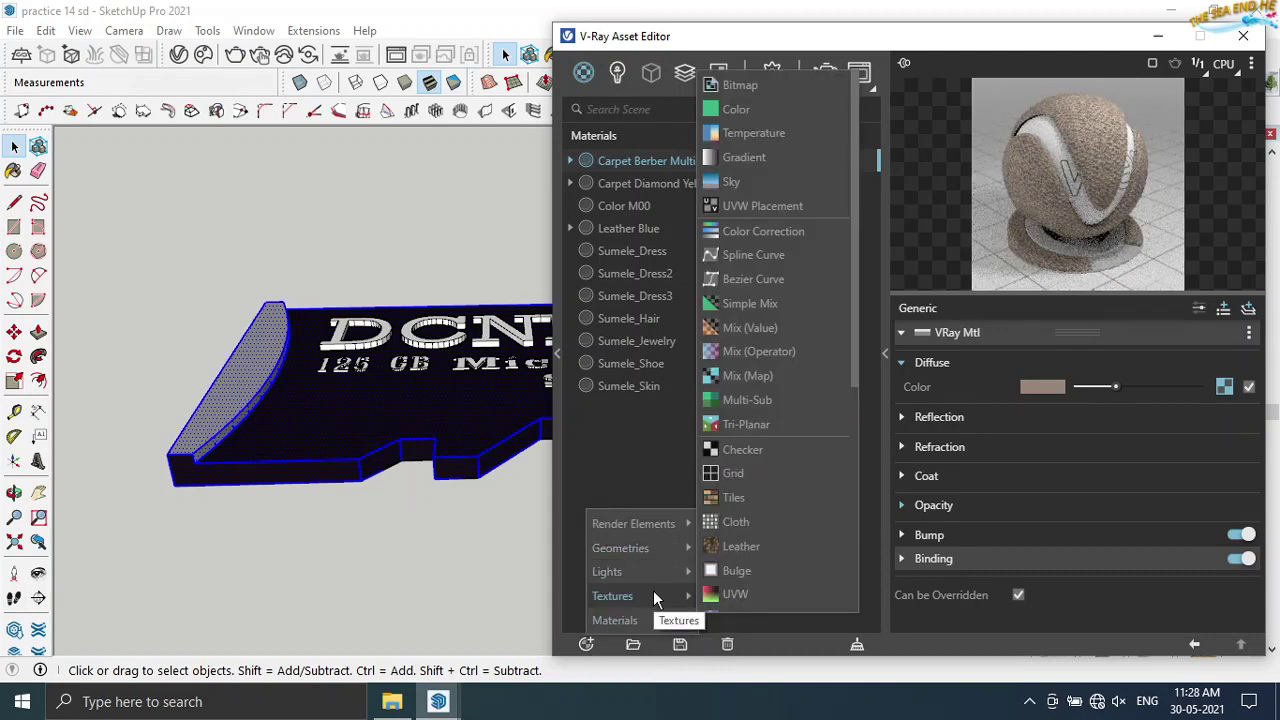
- Create a new V-Ray Car Paint material and apply it to the card body
{"action": "left_click", "coordinate": [720, 393]}
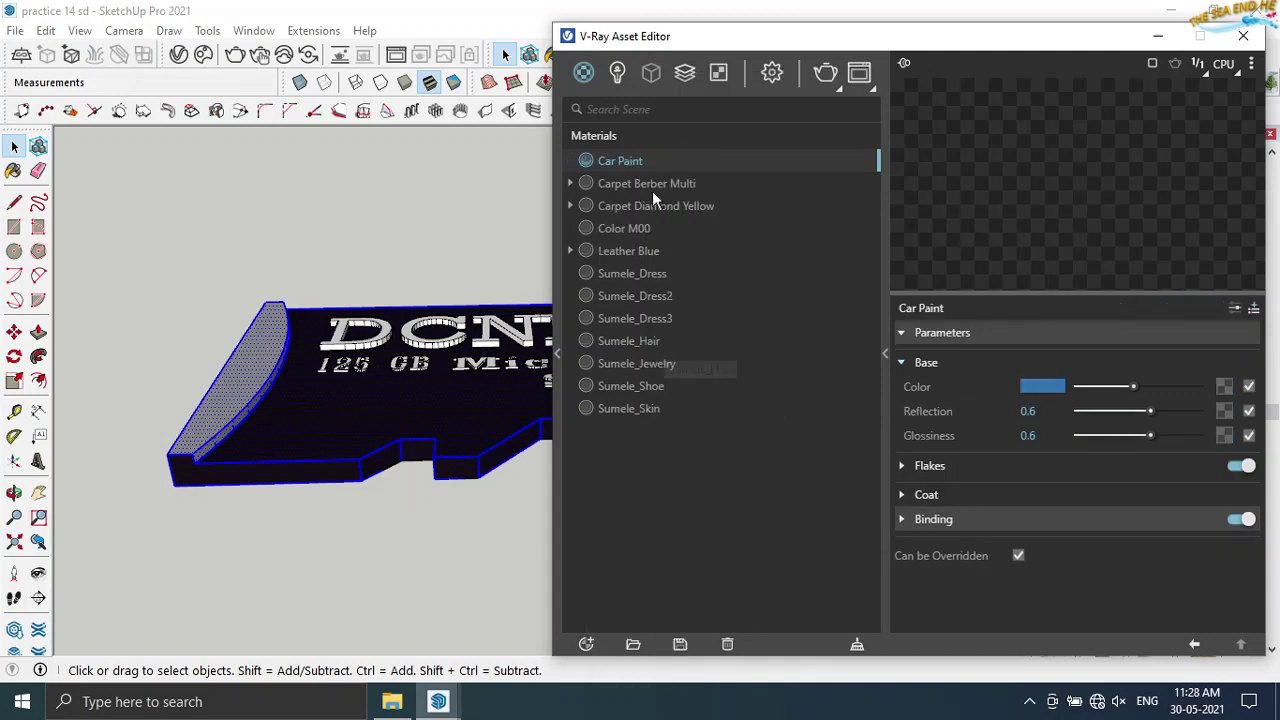
{"action": "right_click", "coordinate": [649, 158]}
{"action": "left_click", "coordinate": [690, 170]}
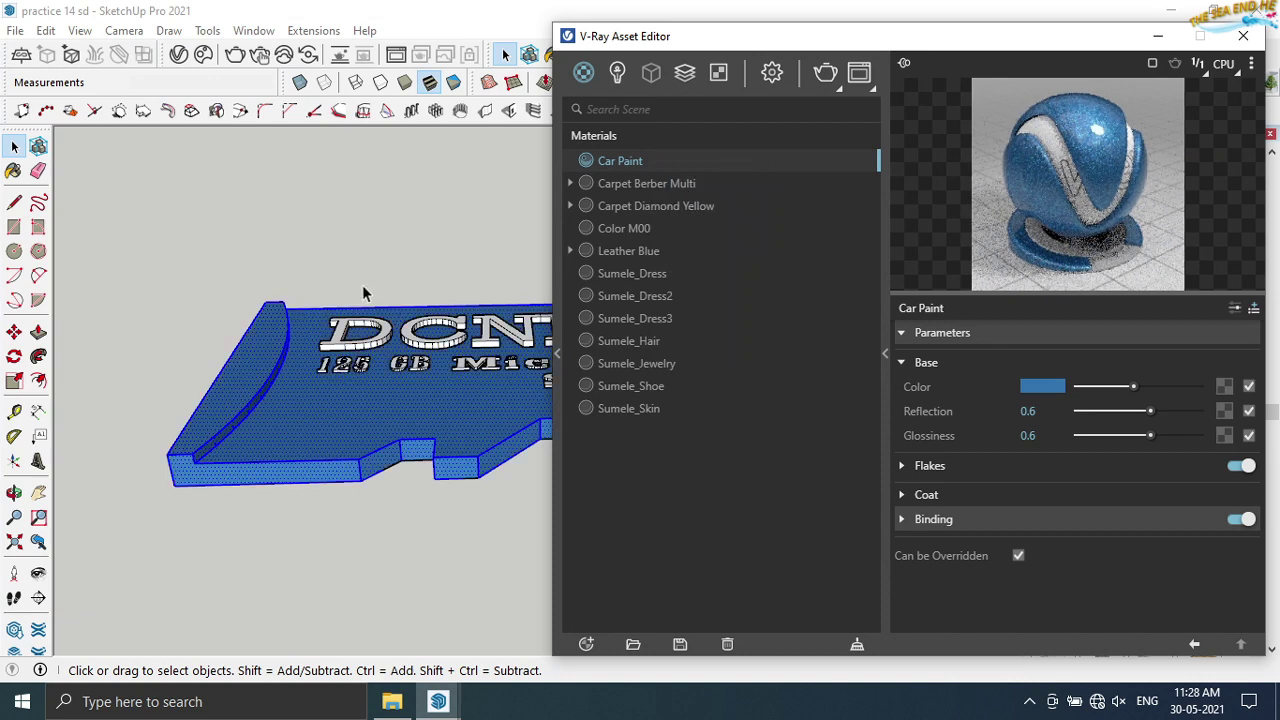
{"action": "middle_click_drag", "start_coordinate": [362, 285], "coordinate": [450, 300]}
- Set the Car Paint base colour to dark red (0.241, 0.087, 0.087)
{"action": "left_click", "coordinate": [1045, 386]}
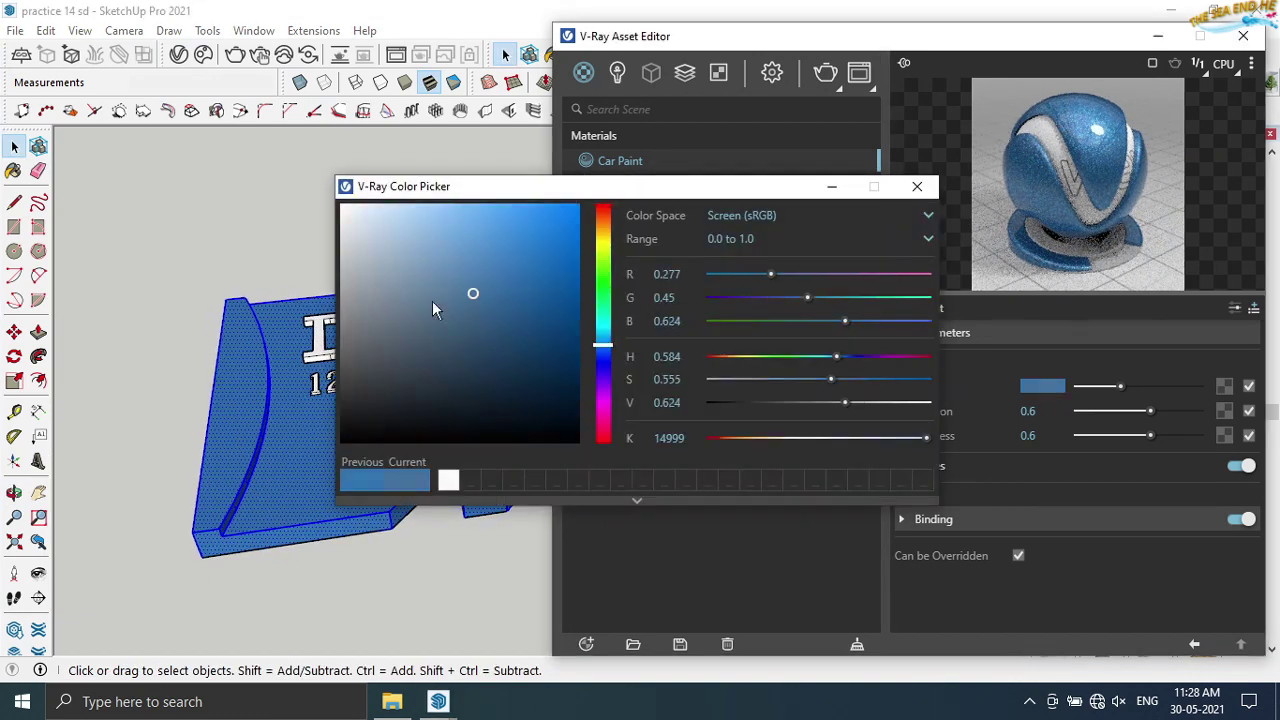
{"action": "left_click_drag", "start_coordinate": [419, 358], "coordinate": [477, 380]}
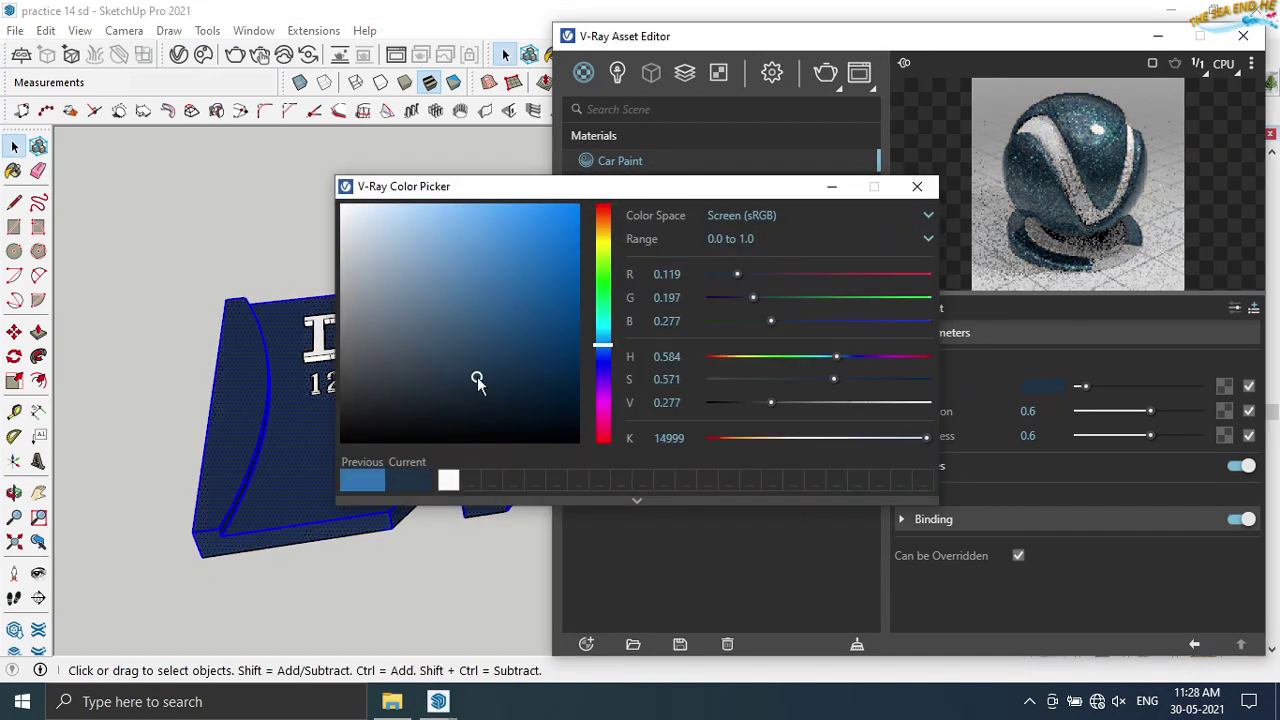
{"action": "left_click_drag", "start_coordinate": [604, 348], "coordinate": [603, 220]}
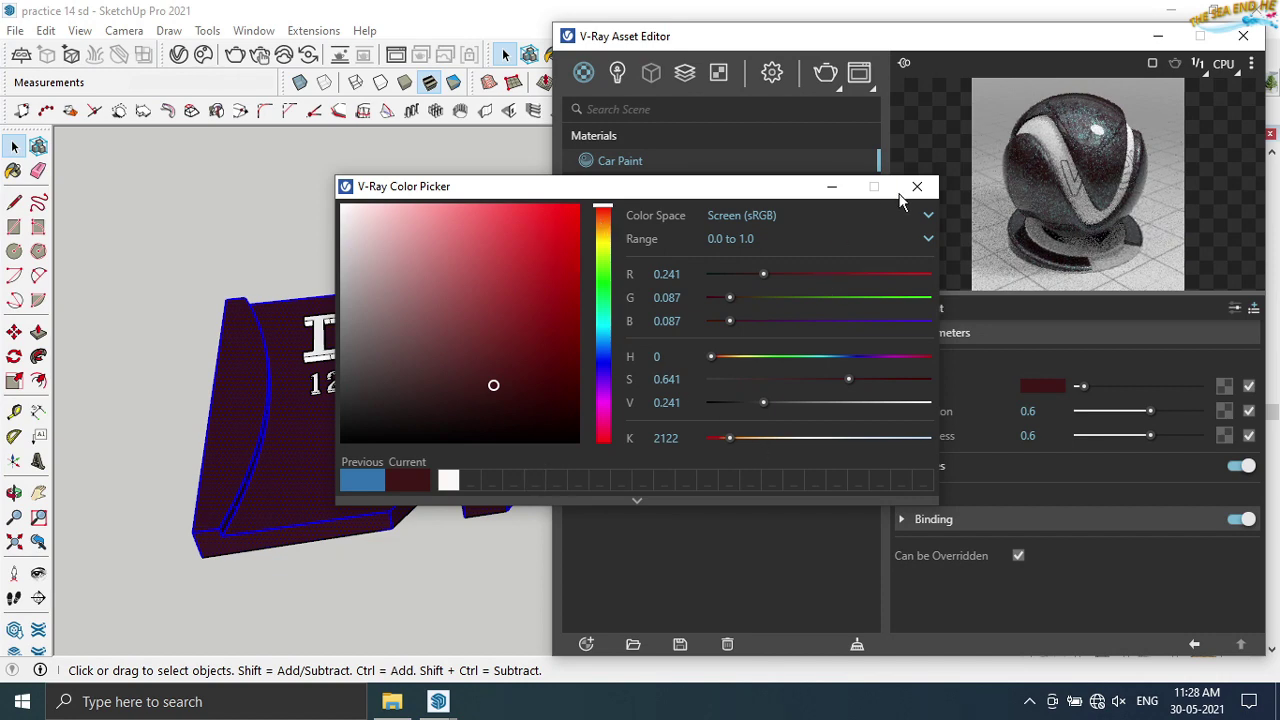
{"action": "left_click", "coordinate": [916, 187]}
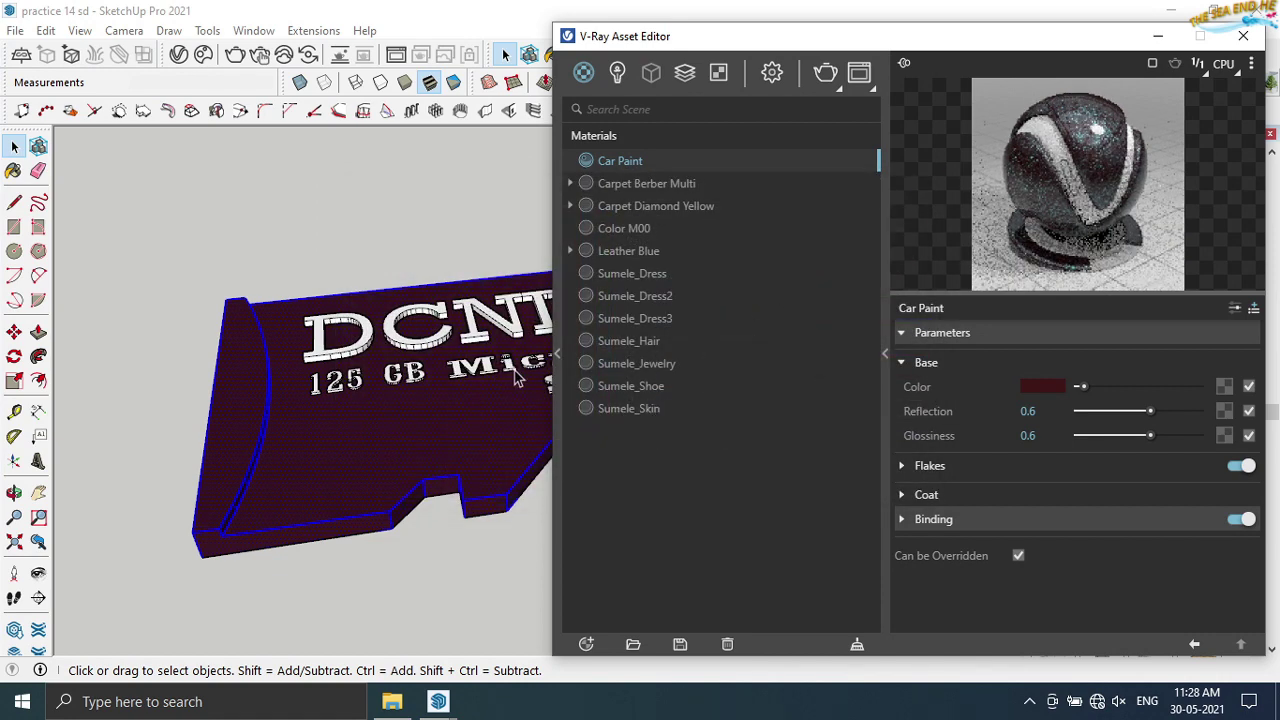
- Select the DCND text and pick the Sumele_Dress material
{"action": "left_click", "coordinate": [281, 241]}
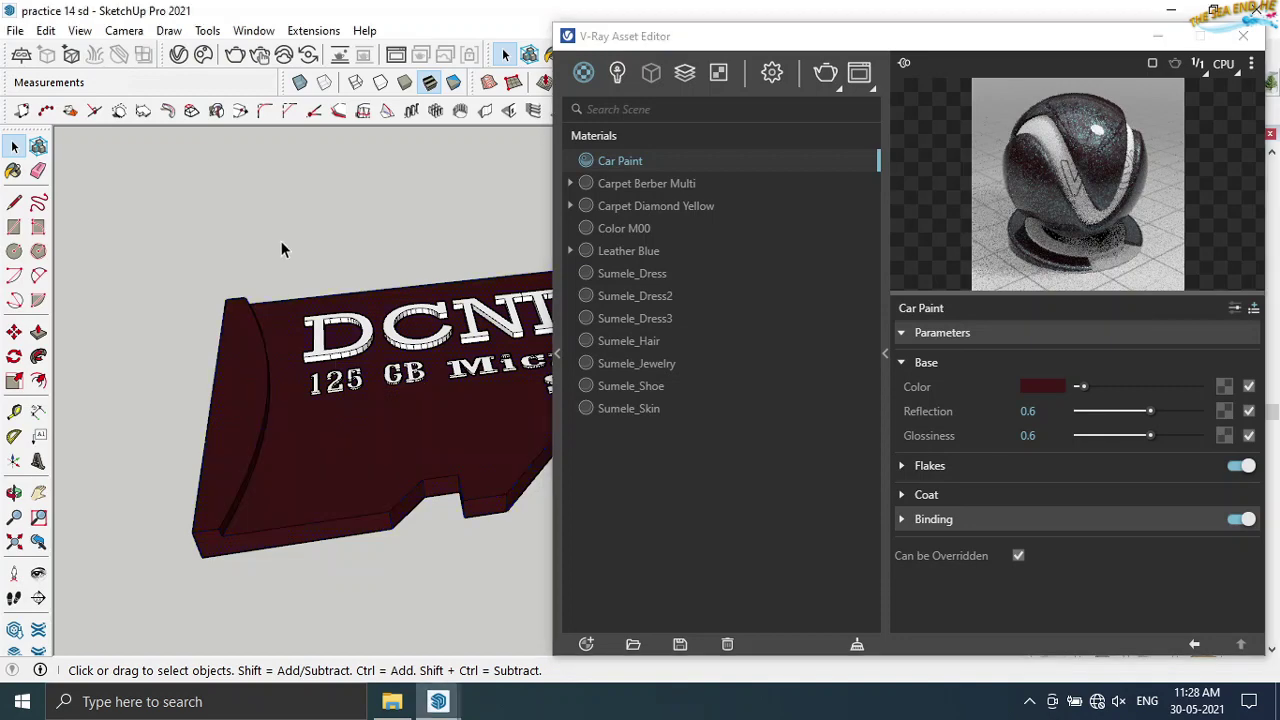
{"action": "middle_click_drag", "start_coordinate": [373, 426], "coordinate": [370, 450]}
{"action": "scroll", "coordinate": [370, 450], "scroll_direction": "down", "scroll_amount": 2}
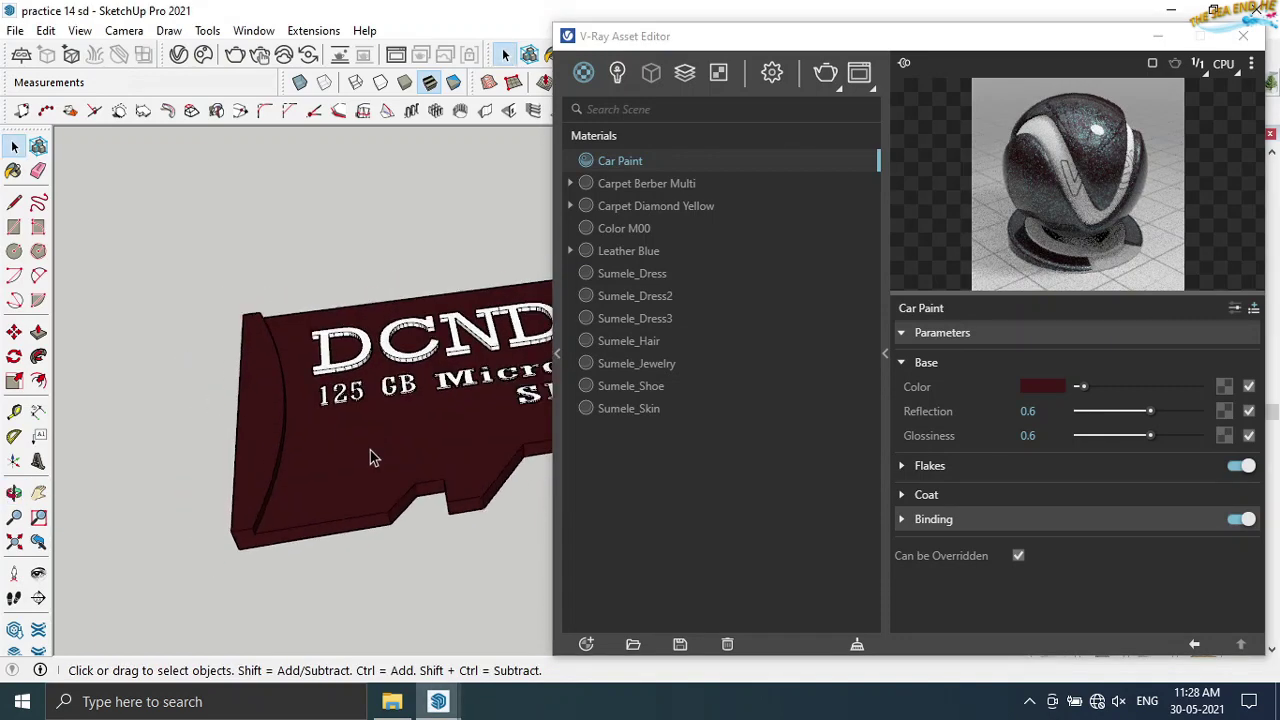
{"action": "scroll", "coordinate": [370, 450], "scroll_direction": "down", "scroll_amount": 1}
{"action": "left_click", "coordinate": [366, 372]}
{"action": "left_click", "coordinate": [616, 276]}
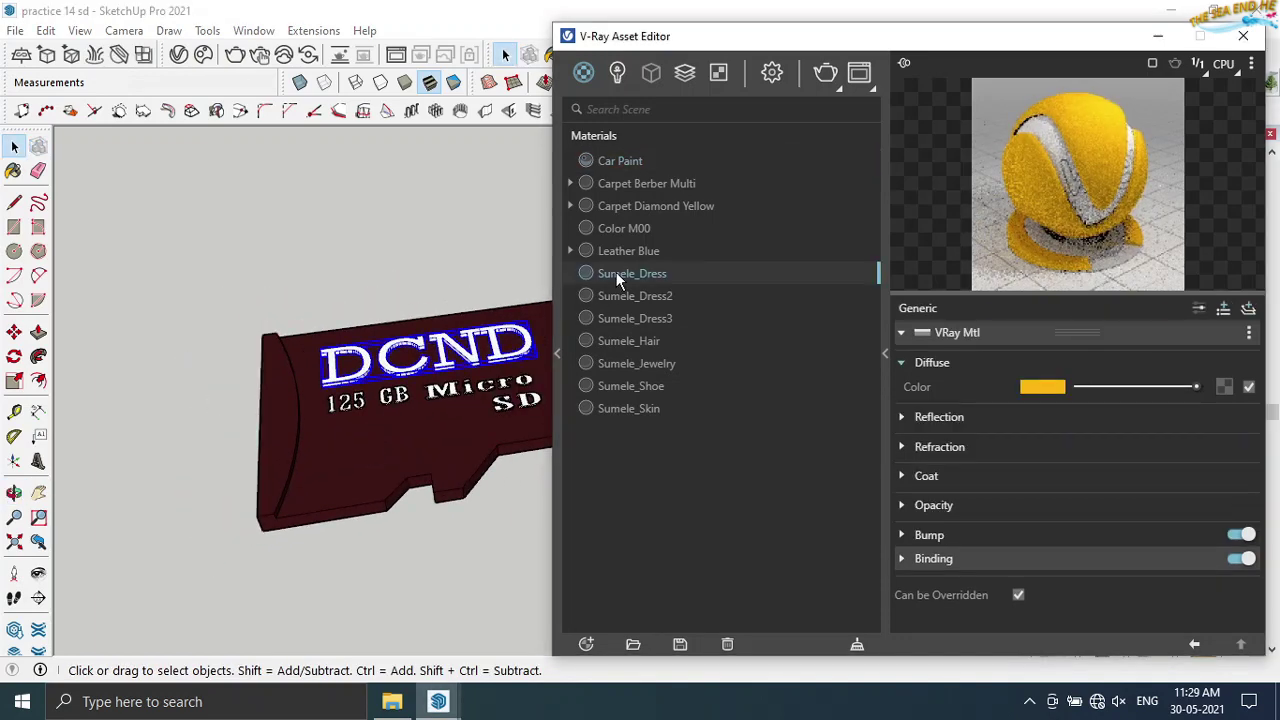
- Change Sumele_Dress2's Diffuse colour to white
{"action": "left_click", "coordinate": [630, 253]}
{"action": "right_click", "coordinate": [630, 253]}
{"action": "left_click", "coordinate": [621, 294]}
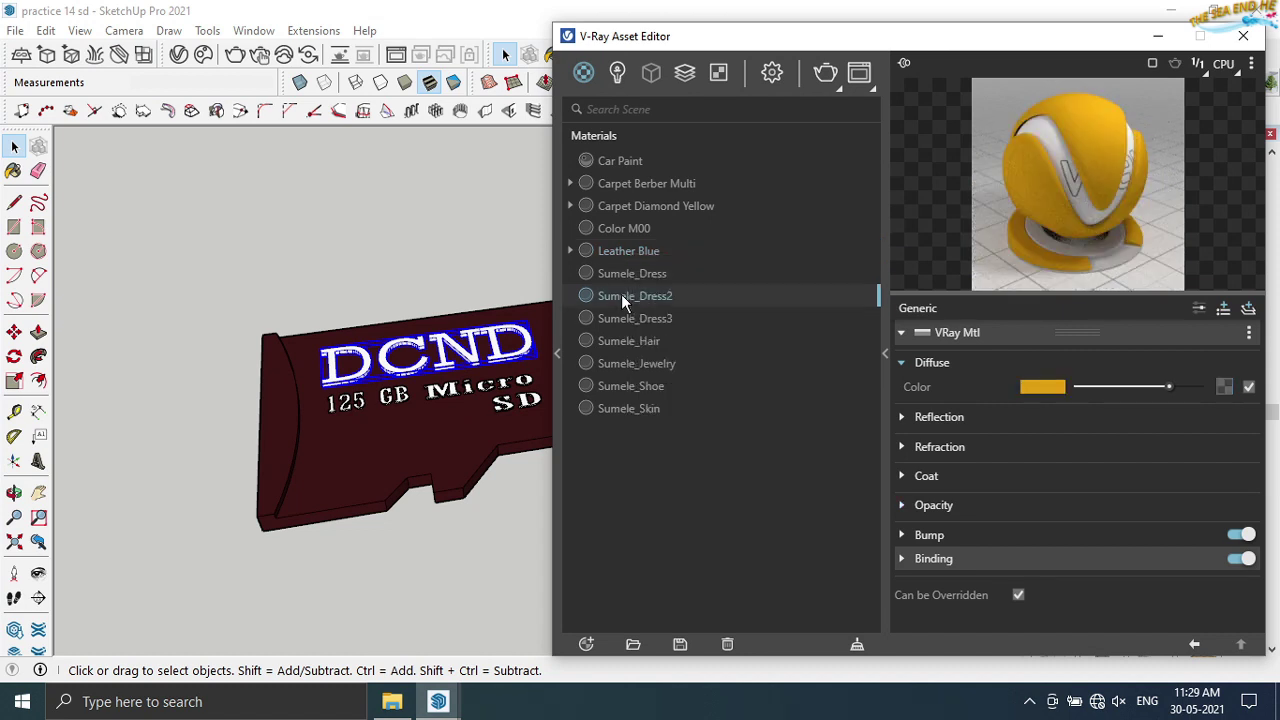
{"action": "left_click", "coordinate": [1029, 387]}
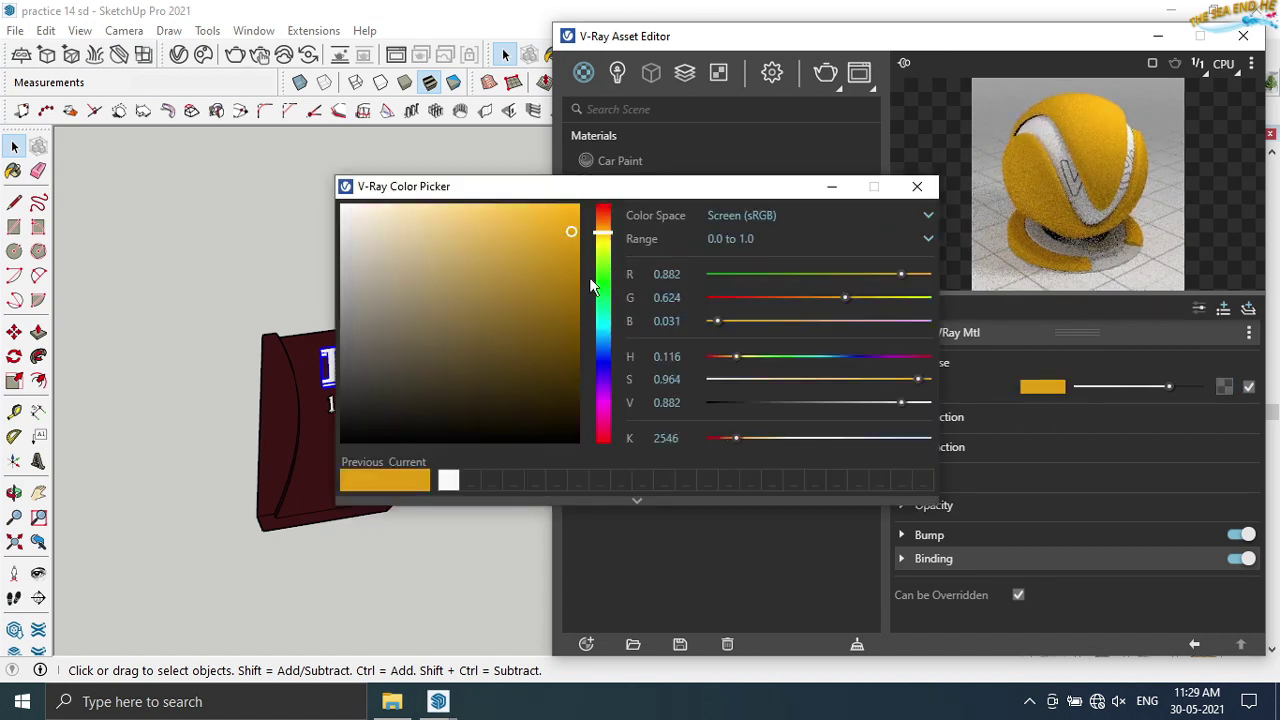
{"action": "left_click", "coordinate": [733, 297]}
{"action": "left_click", "coordinate": [450, 482]}
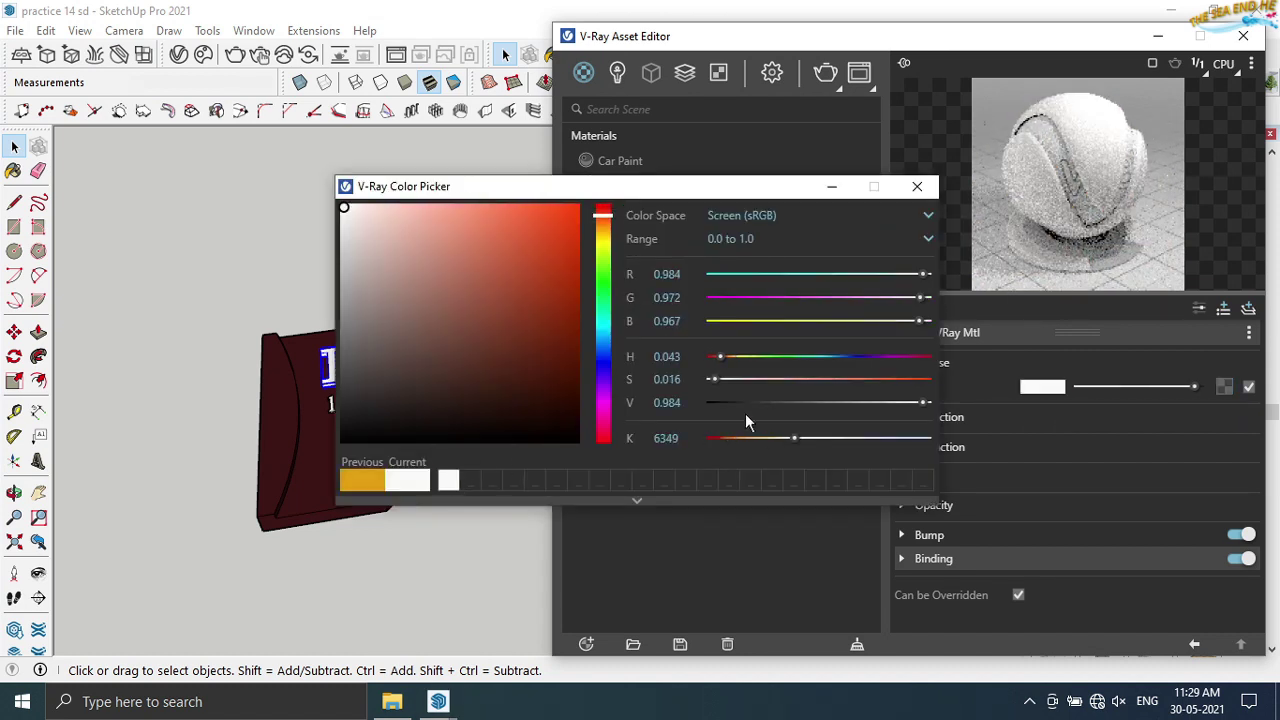
{"action": "left_click", "coordinate": [904, 187]}
- Apply the white Sumele_Dress2 to the Micro SD and 125 GB label text
{"action": "right_click", "coordinate": [650, 296]}
{"action": "left_click", "coordinate": [676, 322]}
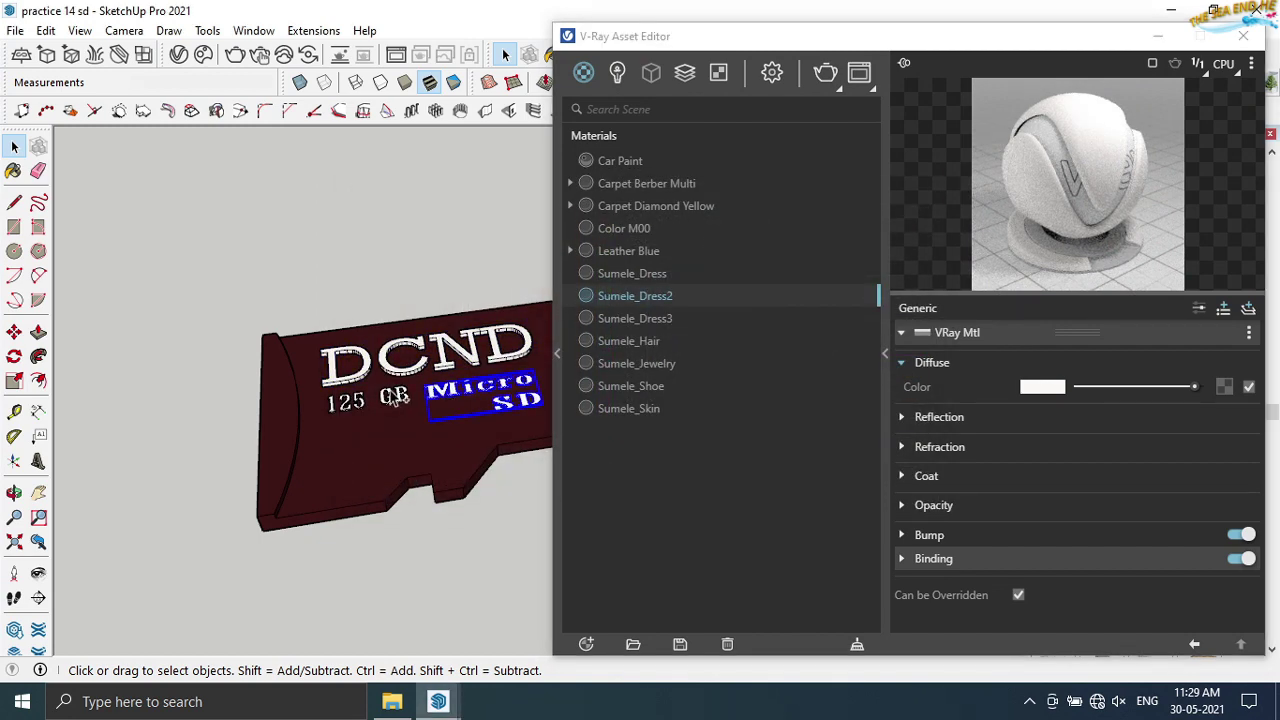
{"action": "right_click", "coordinate": [611, 312]}
{"action": "left_click", "coordinate": [641, 330]}
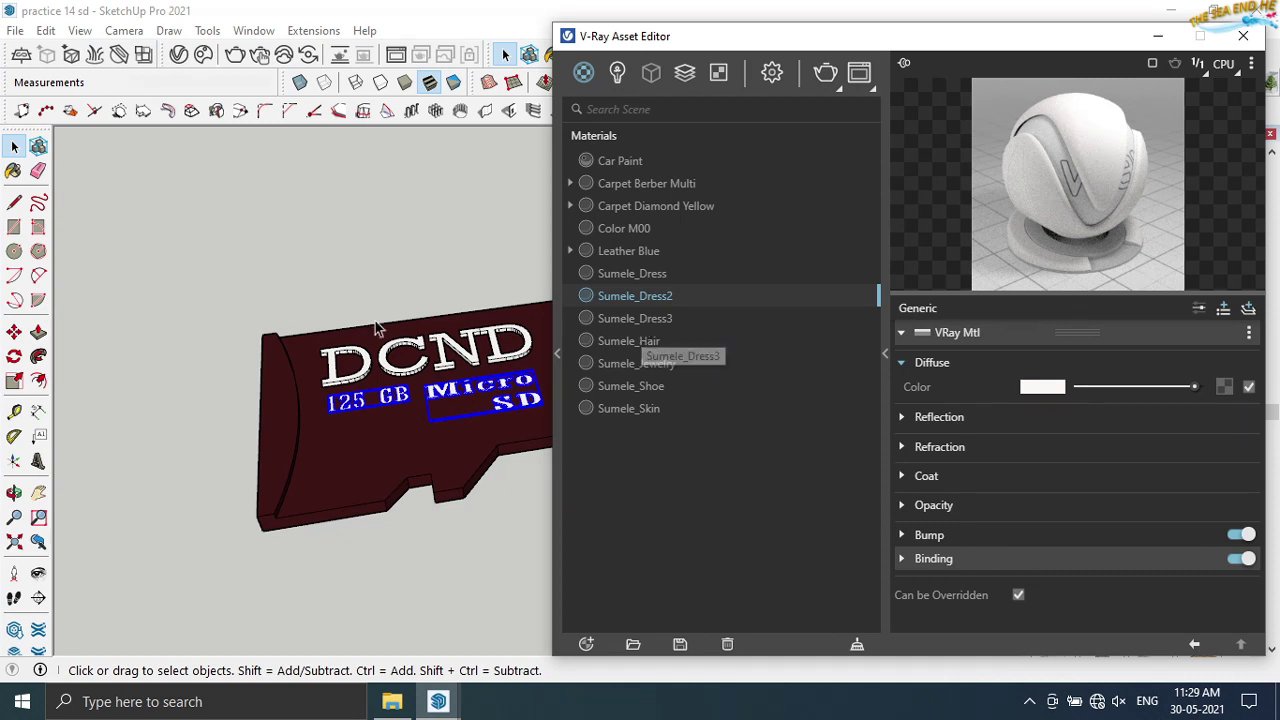
{"action": "mouse_move", "coordinate": [408, 480]}
{"action": "middle_mouse_down"}
{"action": "mouse_move", "coordinate": [471, 337]}
{"action": "mouse_move", "coordinate": [429, 246]}
{"action": "mouse_move", "coordinate": [418, 405]}
{"action": "middle_mouse_up"}
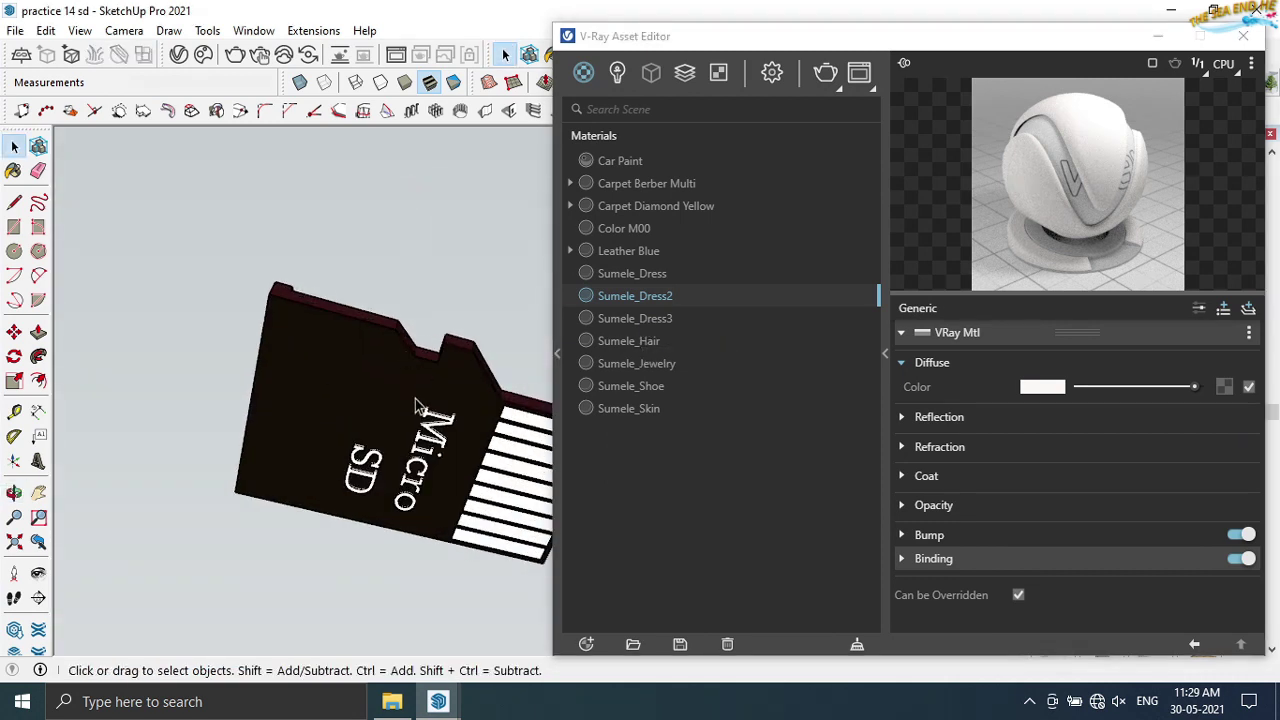
{"action": "right_click", "coordinate": [620, 298]}
{"action": "left_click", "coordinate": [648, 331]}
{"action": "scroll", "coordinate": [384, 229], "scroll_direction": "down", "scroll_amount": 1}
{"action": "scroll", "coordinate": [384, 229], "scroll_direction": "down", "scroll_amount": 1}
{"action": "mouse_move", "coordinate": [384, 229]}
{"action": "middle_mouse_down"}
{"action": "mouse_move", "coordinate": [406, 500]}
{"action": "mouse_move", "coordinate": [366, 243]}
{"action": "mouse_move", "coordinate": [390, 330]}
{"action": "mouse_move", "coordinate": [537, 400]}
{"action": "middle_mouse_up"}
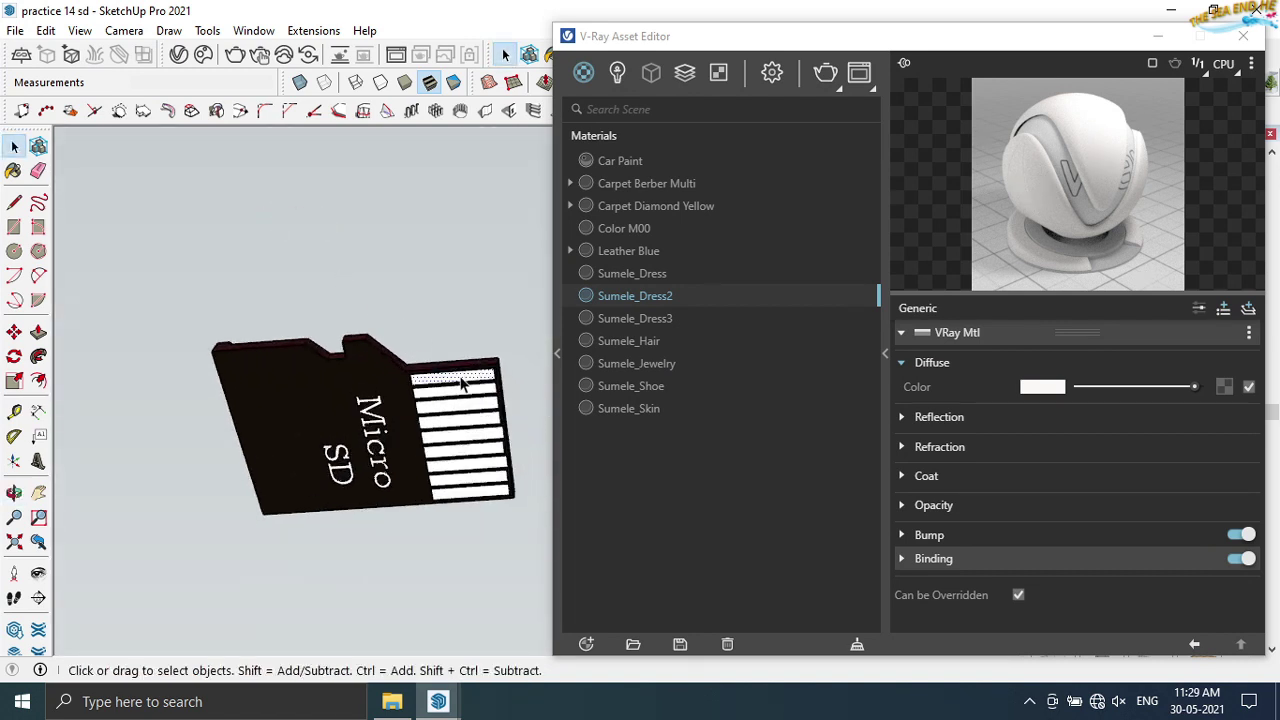
{"action": "scroll", "coordinate": [486, 425], "scroll_direction": "up", "scroll_amount": 2}
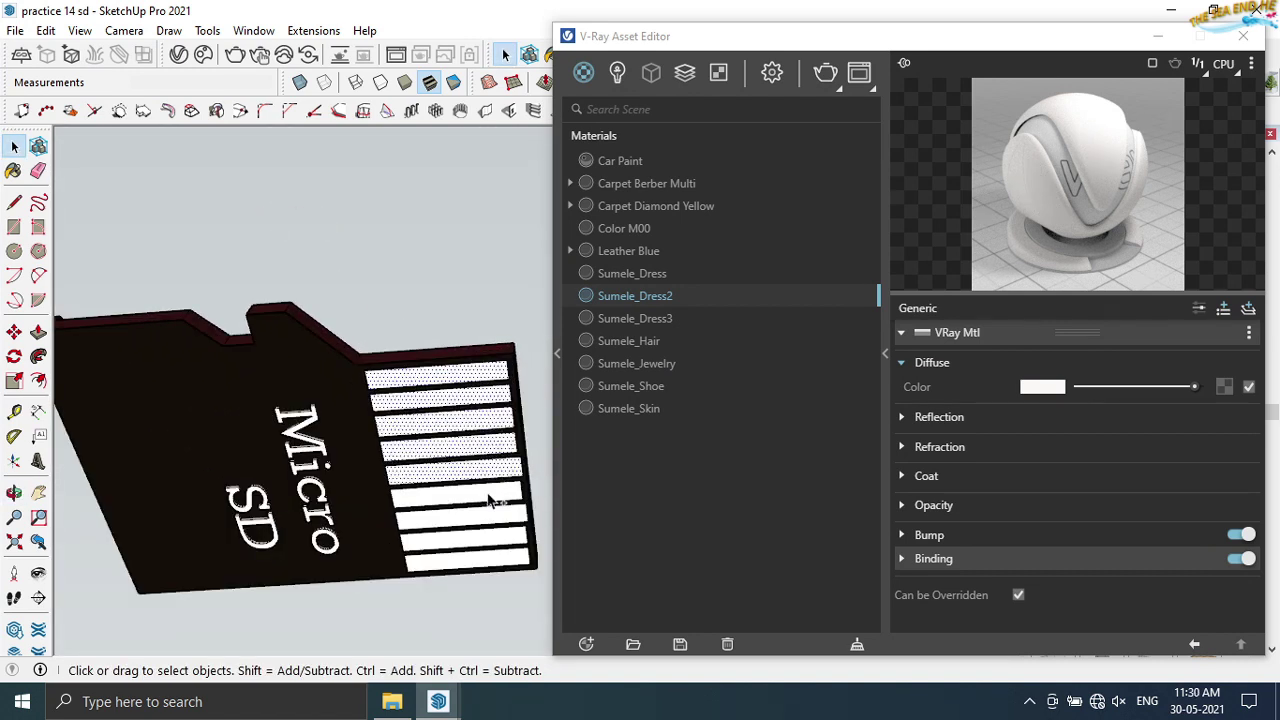
- Apply yellow Sumele_Dress to the contact stripes and close the V-Ray Asset Editor
{"action": "left_click", "coordinate": [620, 272]}
{"action": "right_click", "coordinate": [620, 272]}
{"action": "left_click", "coordinate": [652, 306]}
{"action": "mouse_move", "coordinate": [469, 238]}
{"action": "middle_mouse_down"}
{"action": "mouse_move", "coordinate": [300, 287]}
{"action": "mouse_move", "coordinate": [320, 486]}
{"action": "middle_mouse_up"}
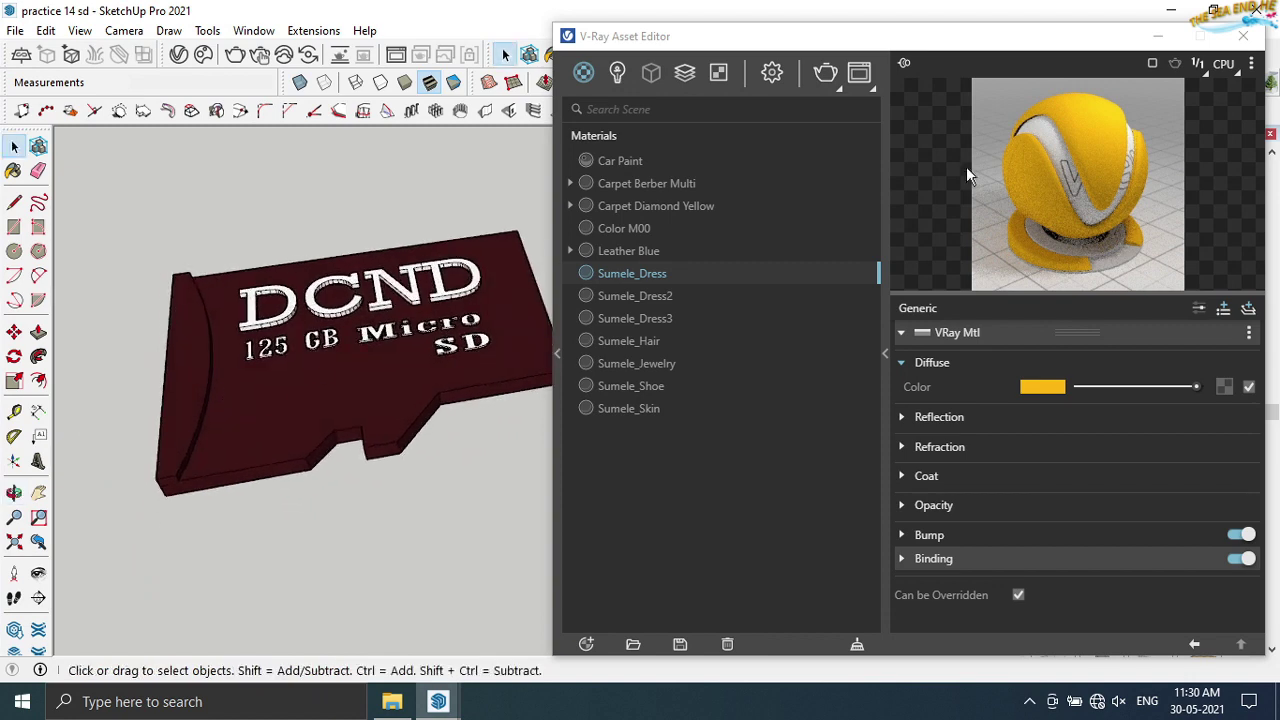
{"action": "left_click", "coordinate": [1158, 36]}
- Frame the card at a new angle and start a V-Ray render
{"action": "left_click", "coordinate": [14, 541]}
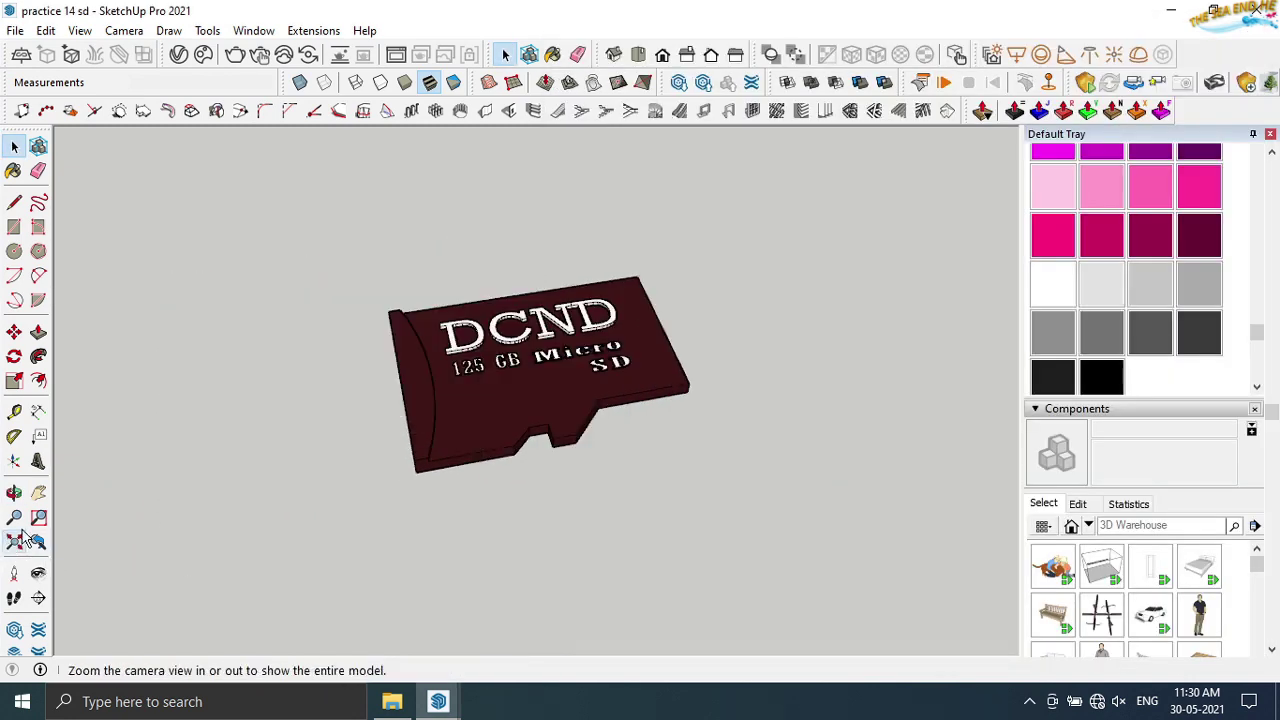
{"action": "scroll", "coordinate": [432, 350], "scroll_direction": "up", "scroll_amount": 2}
{"action": "scroll", "coordinate": [432, 350], "scroll_direction": "up", "scroll_amount": 2}
{"action": "middle_click_drag", "start_coordinate": [434, 349], "coordinate": [577, 477]}
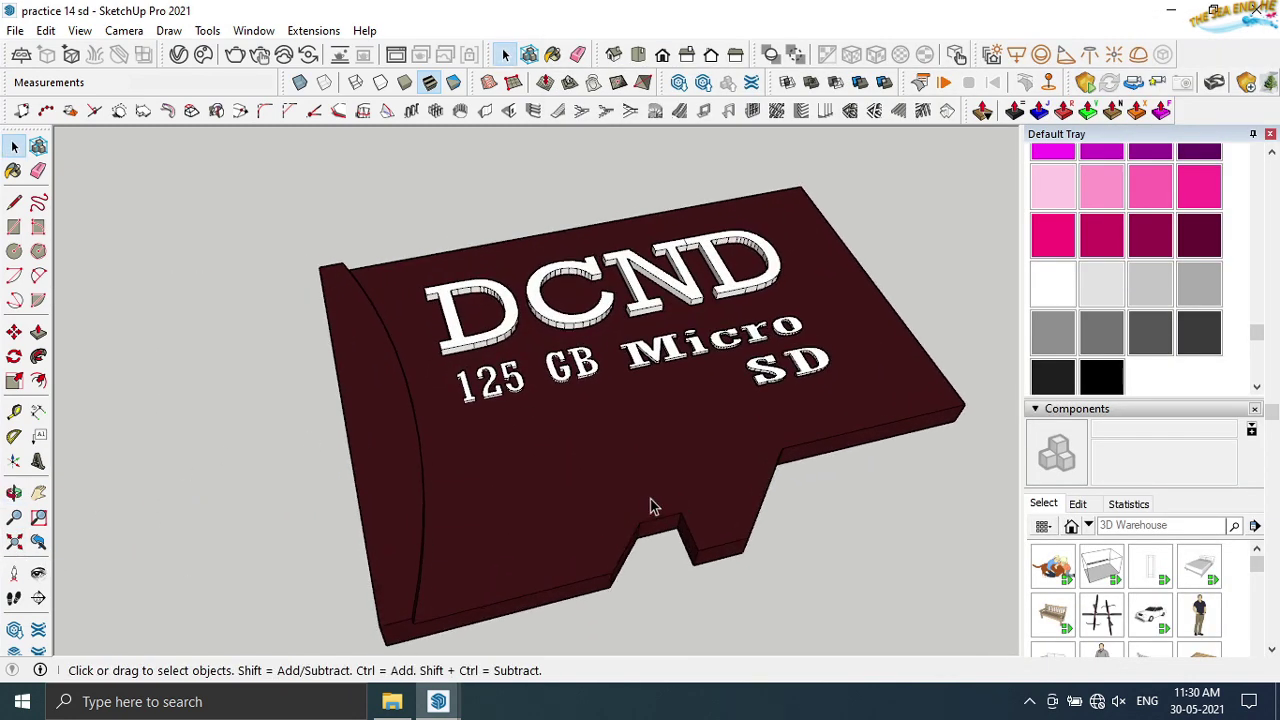
{"action": "mouse_move", "coordinate": [651, 506]}
{"action": "middle_mouse_down"}
{"action": "mouse_move", "coordinate": [634, 513]}
{"action": "mouse_move", "coordinate": [637, 494]}
{"action": "middle_mouse_up"}
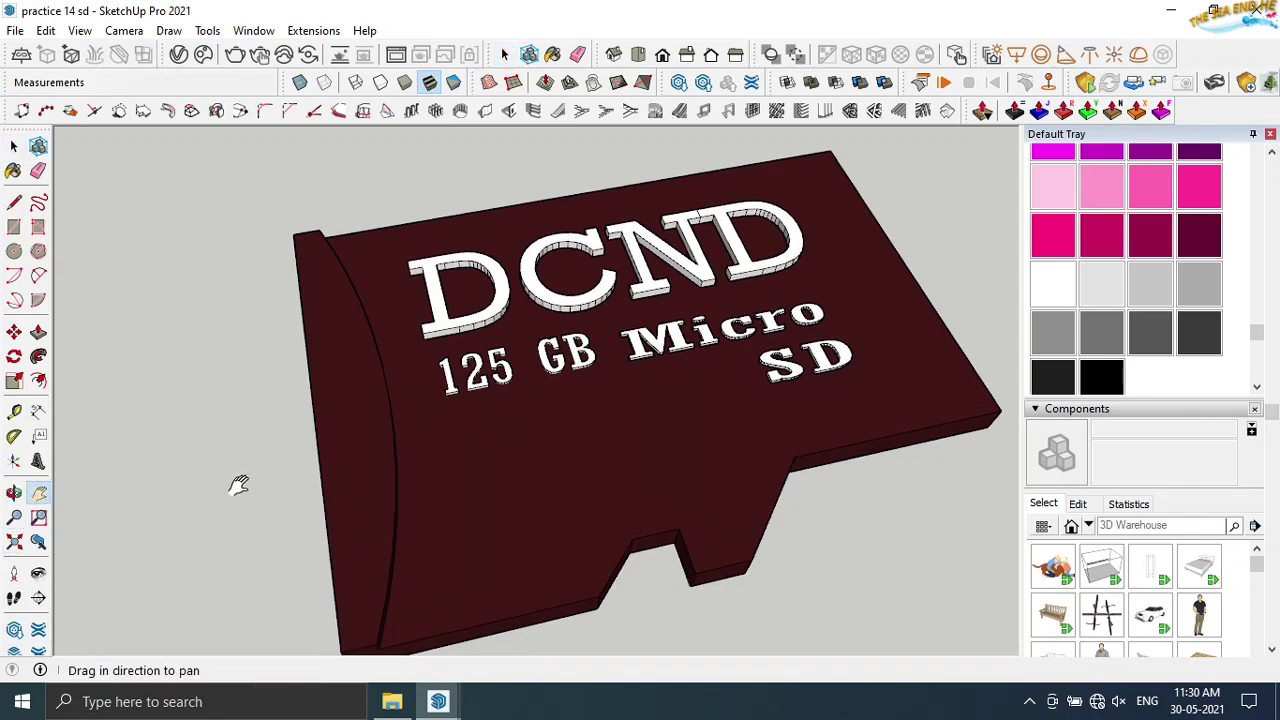
{"action": "mouse_move", "coordinate": [240, 486]}
{"action": "middle_mouse_down", "text": "shift"}
{"action": "mouse_move", "coordinate": [386, 466]}
{"action": "mouse_move", "coordinate": [437, 491]}
{"action": "mouse_move", "coordinate": [443, 457]}
{"action": "mouse_move", "coordinate": [426, 460]}
{"action": "middle_mouse_up", "text": "shift"}
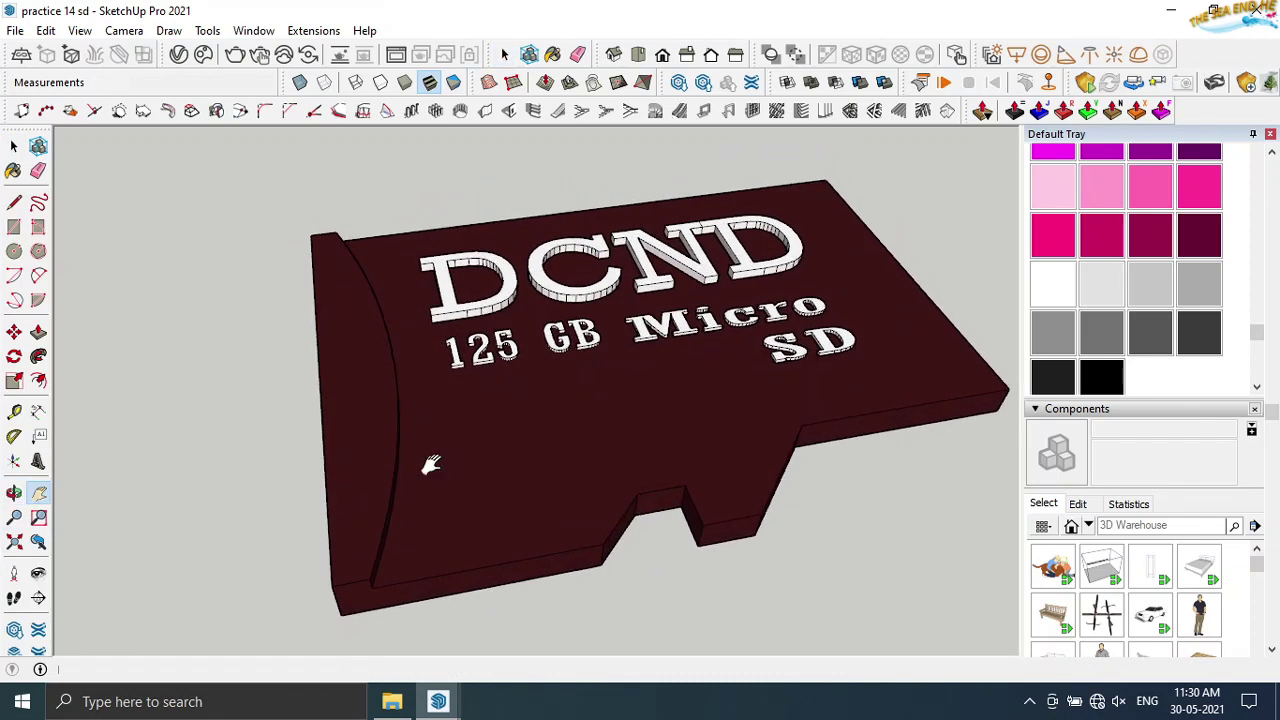
{"action": "left_click", "coordinate": [284, 56]}
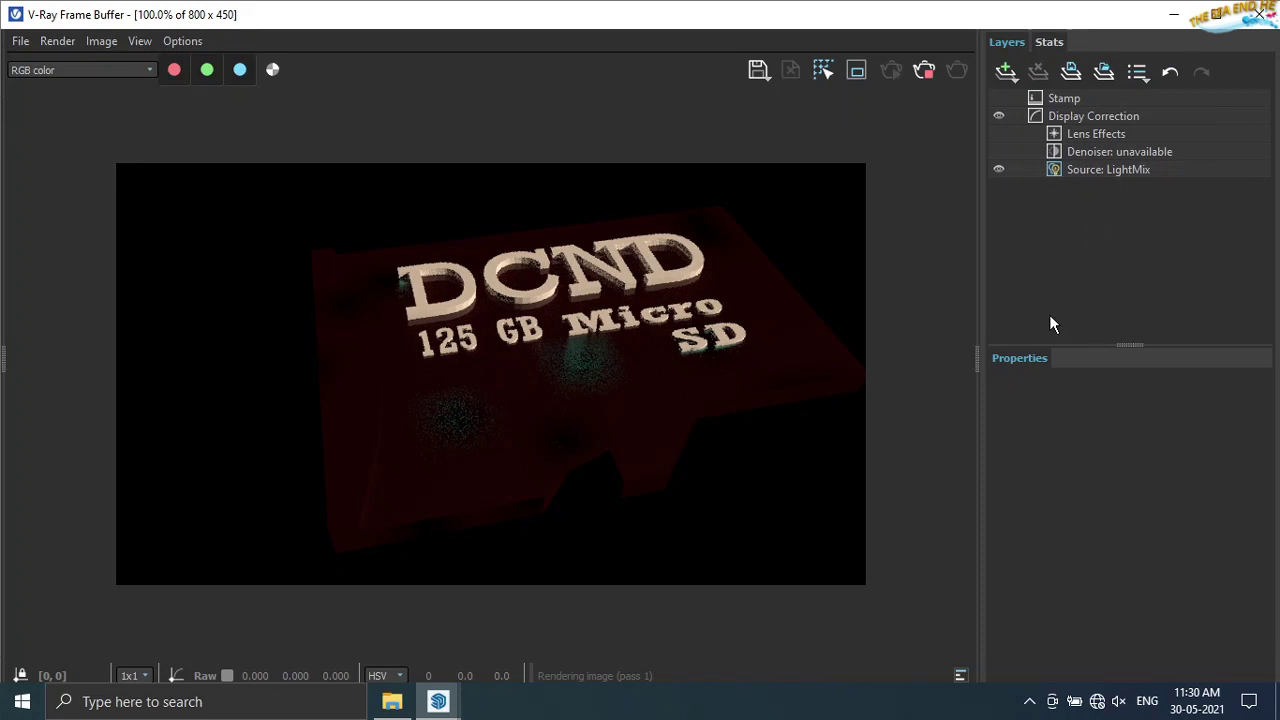
- Enable Environment in the LightMix layer, then close the V-Ray Frame Buffer
{"action": "left_click", "coordinate": [1107, 171]}
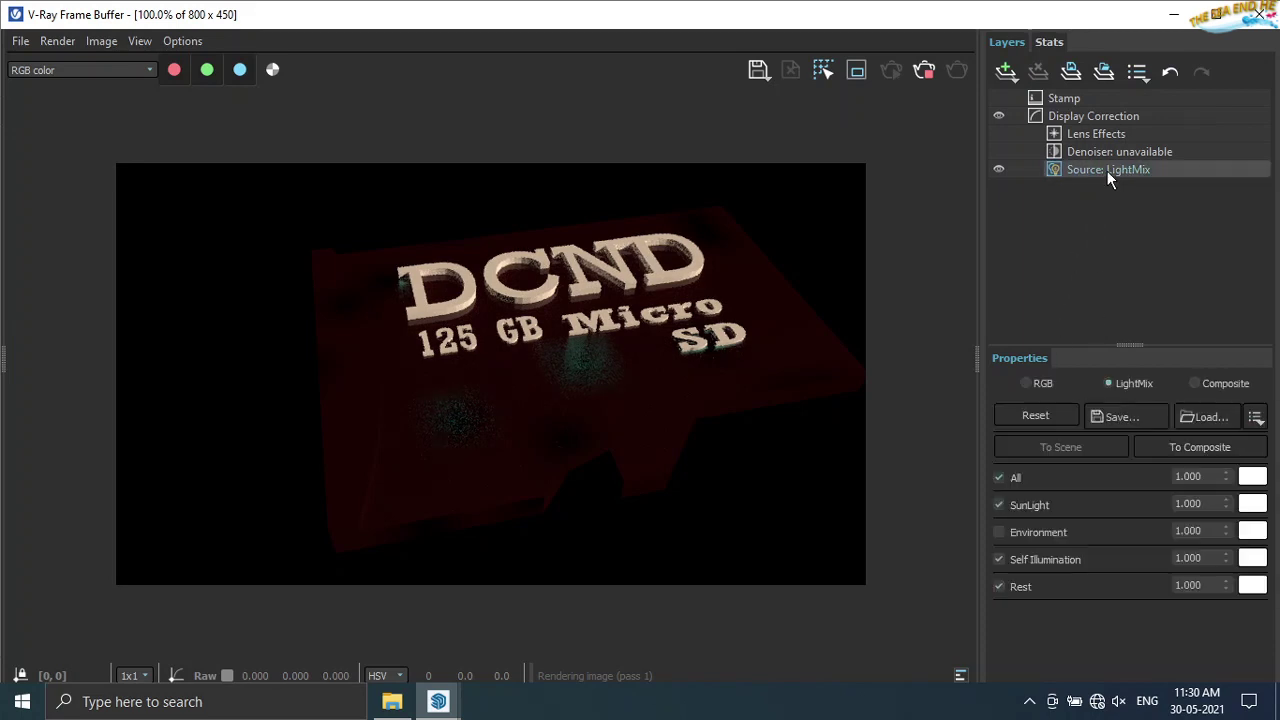
{"action": "left_click", "coordinate": [998, 531]}
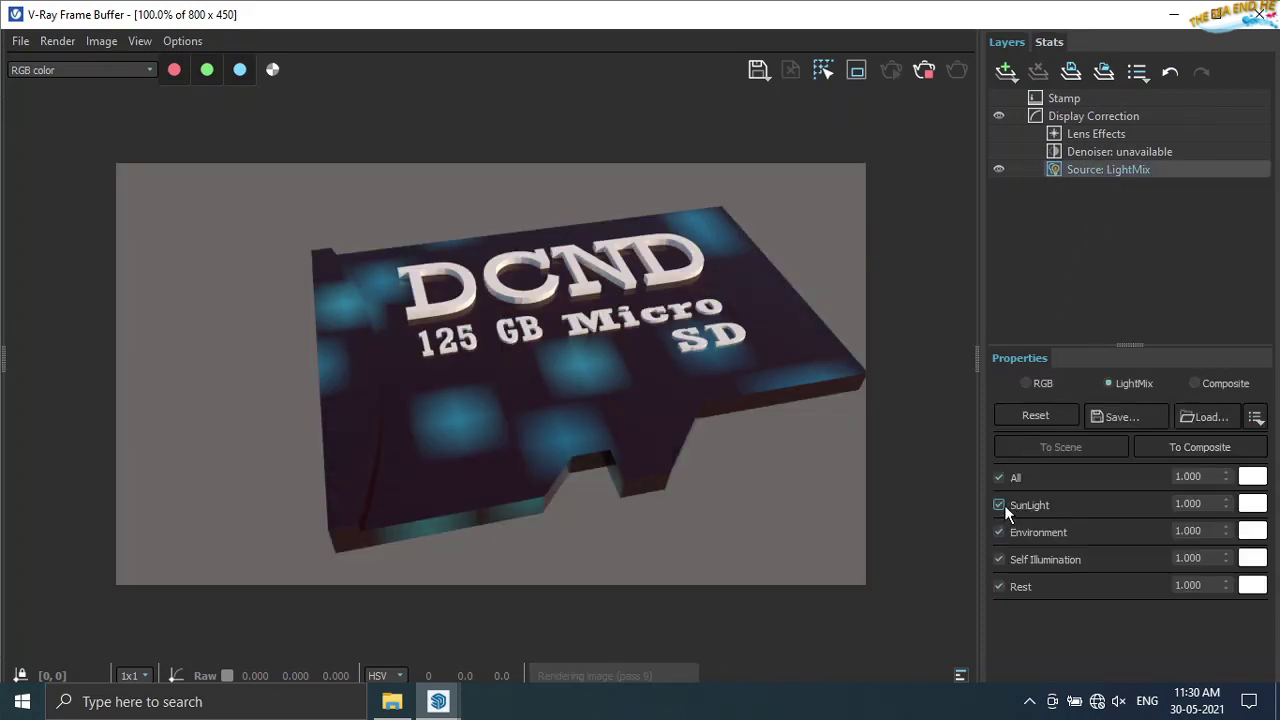
{"action": "scroll", "coordinate": [687, 497], "scroll_direction": "up", "scroll_amount": 2}
{"action": "scroll", "coordinate": [687, 497], "scroll_direction": "down", "scroll_amount": 2}
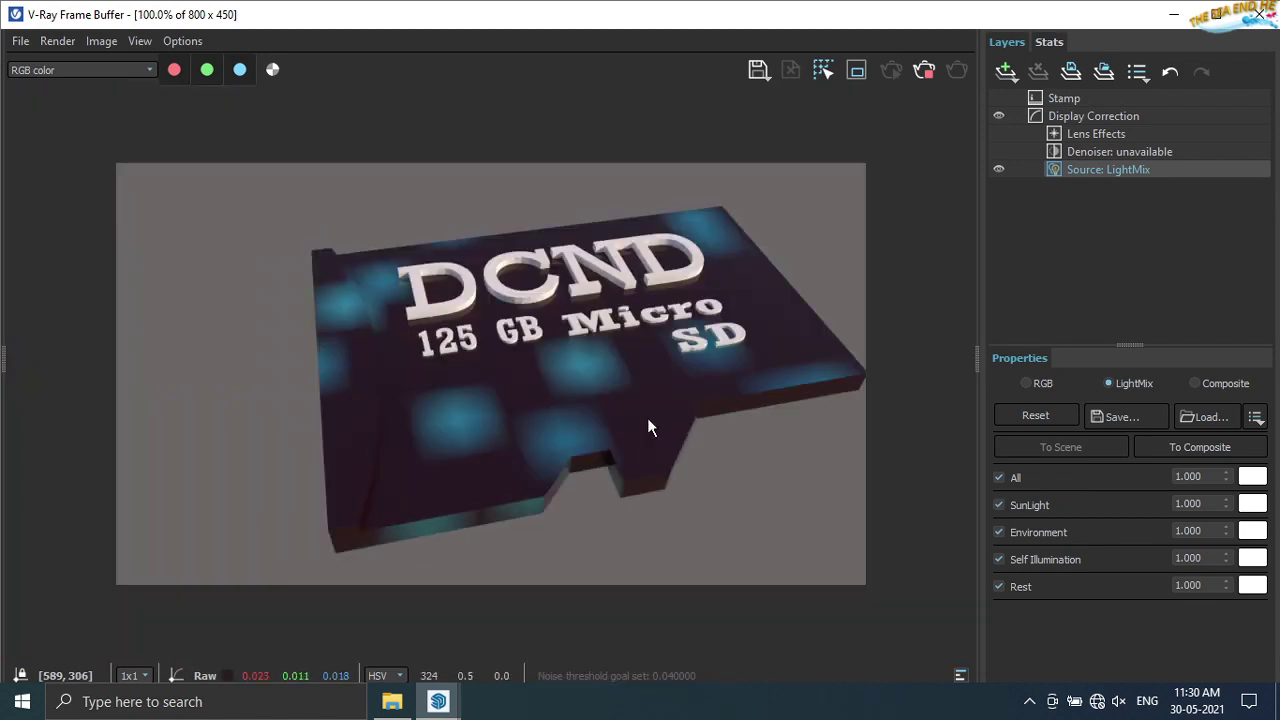
{"action": "left_click", "coordinate": [1259, 14]}
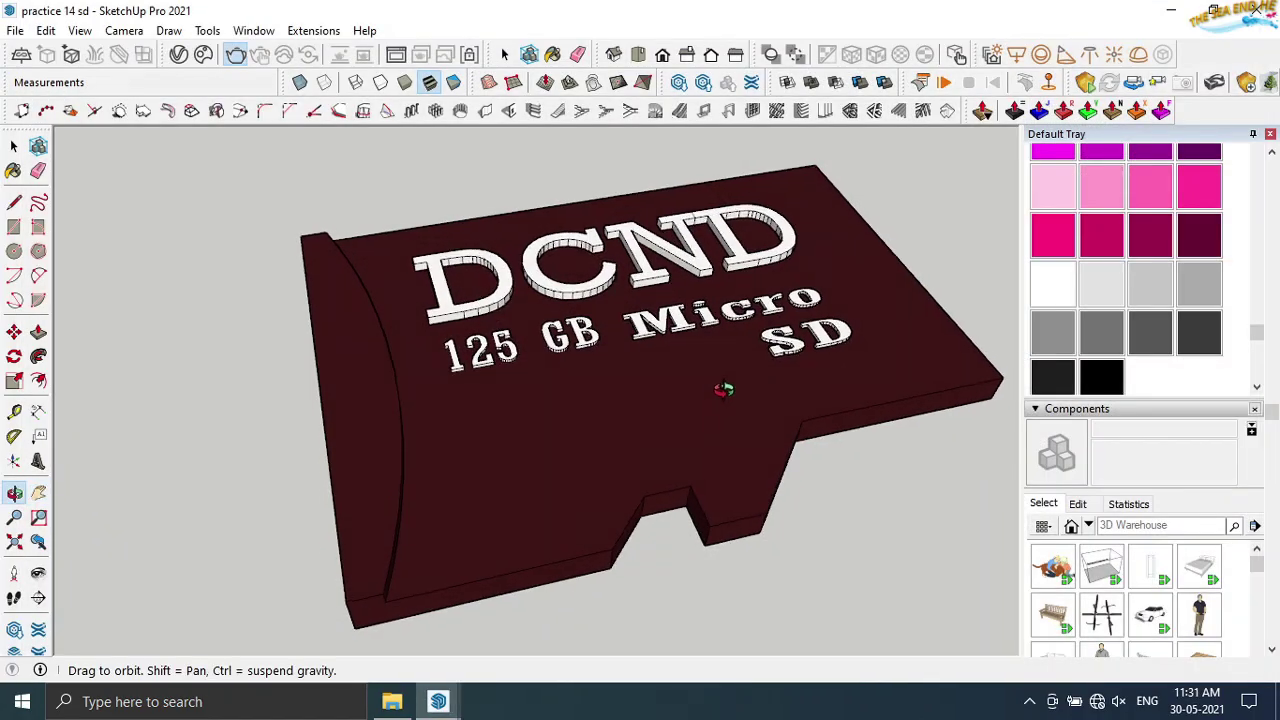
- Pick the Carpet Berber Multi texture from the fabric materials library
{"action": "left_click_drag", "start_coordinate": [1260, 335], "coordinate": [1260, 228]}
{"action": "scroll", "coordinate": [1071, 249], "scroll_direction": "up", "scroll_amount": 5}
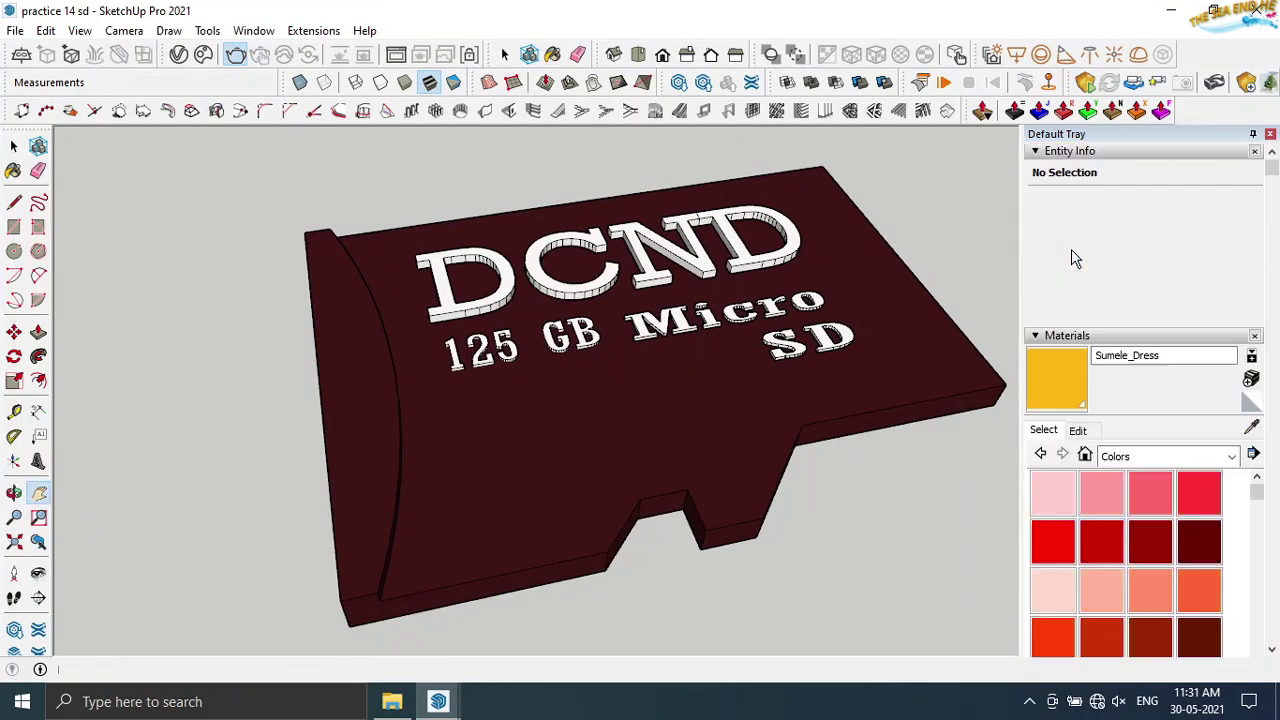
{"action": "left_click", "coordinate": [1210, 355]}
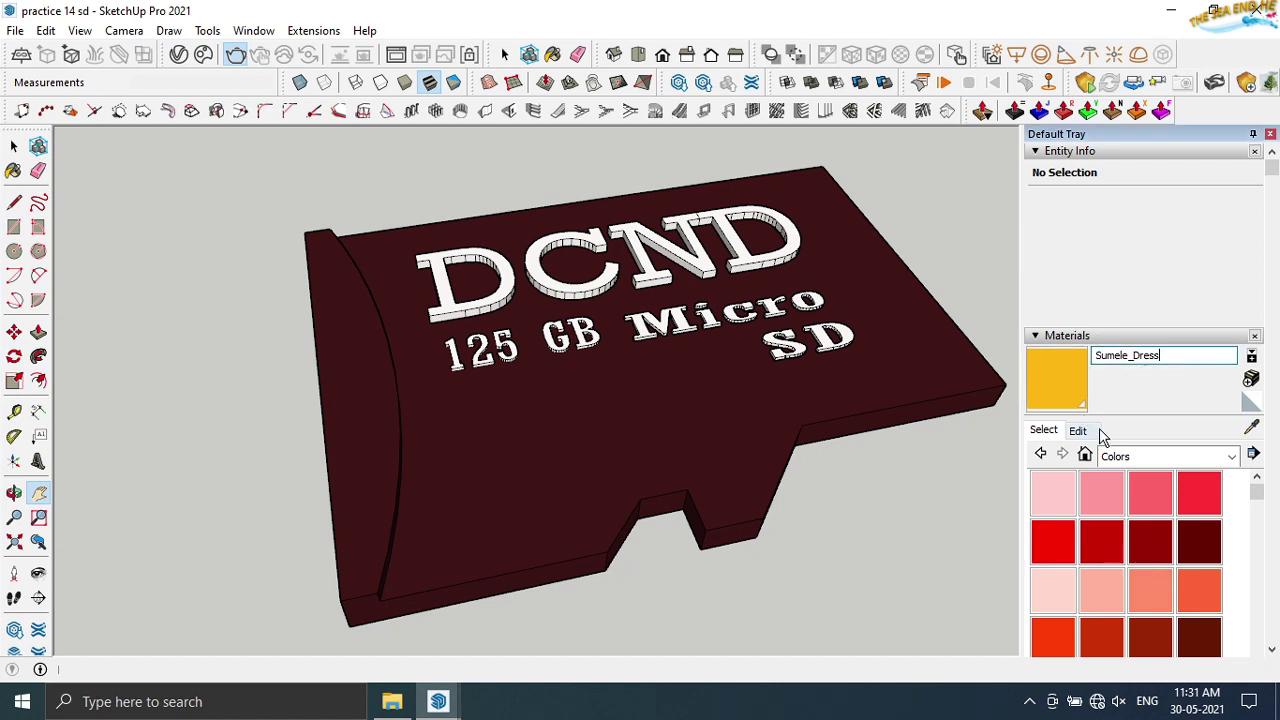
{"action": "left_click", "coordinate": [1059, 337]}
{"action": "left_click", "coordinate": [1059, 353]}
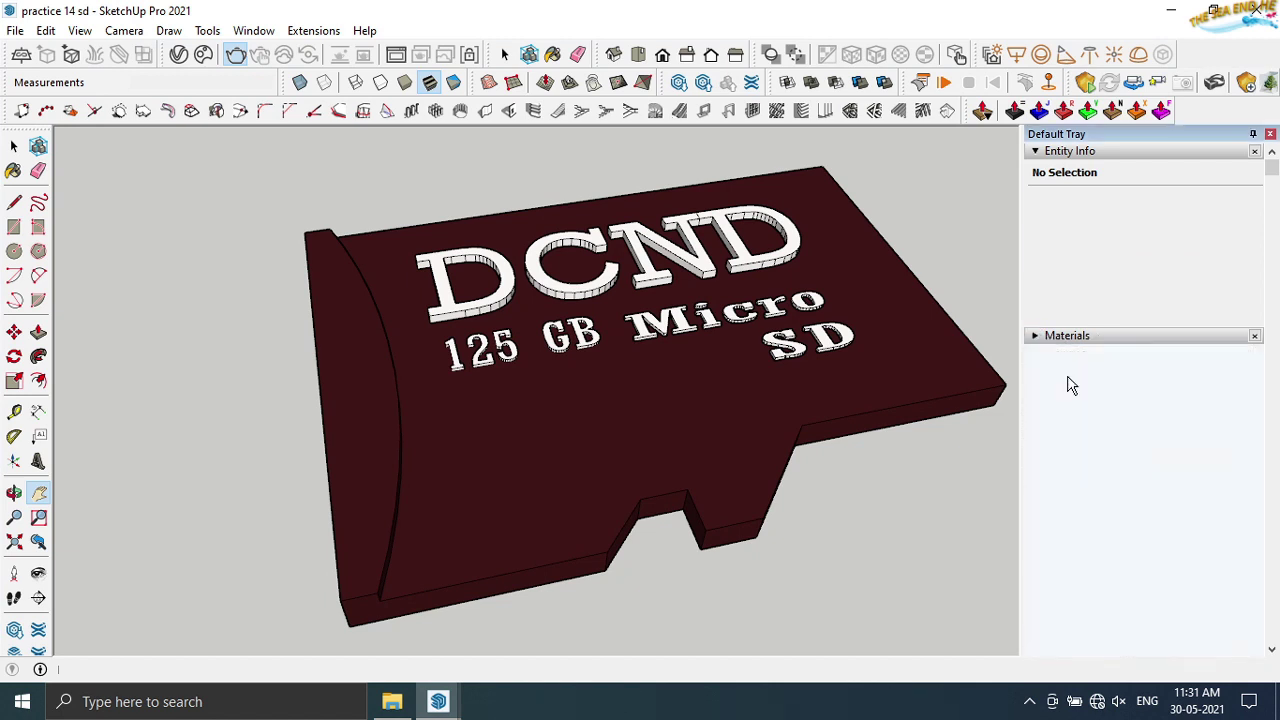
{"action": "left_click", "coordinate": [1059, 335]}
{"action": "left_click", "coordinate": [1053, 493]}
- Paint the card's faces, then the whole selected card body, with Carpet Berber Multi
{"action": "left_click", "coordinate": [850, 405]}
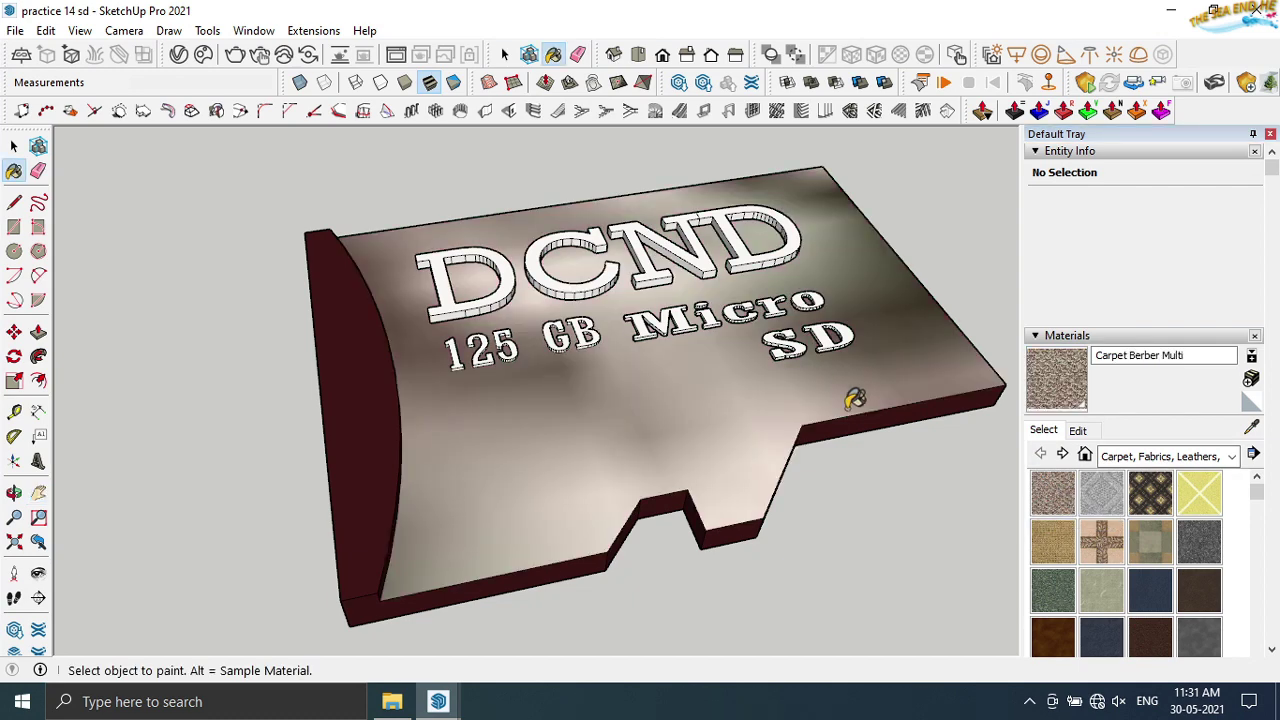
{"action": "left_click", "coordinate": [378, 405]}
{"action": "middle_click_drag", "start_coordinate": [550, 485], "coordinate": [368, 390]}
{"action": "left_click", "coordinate": [370, 480]}
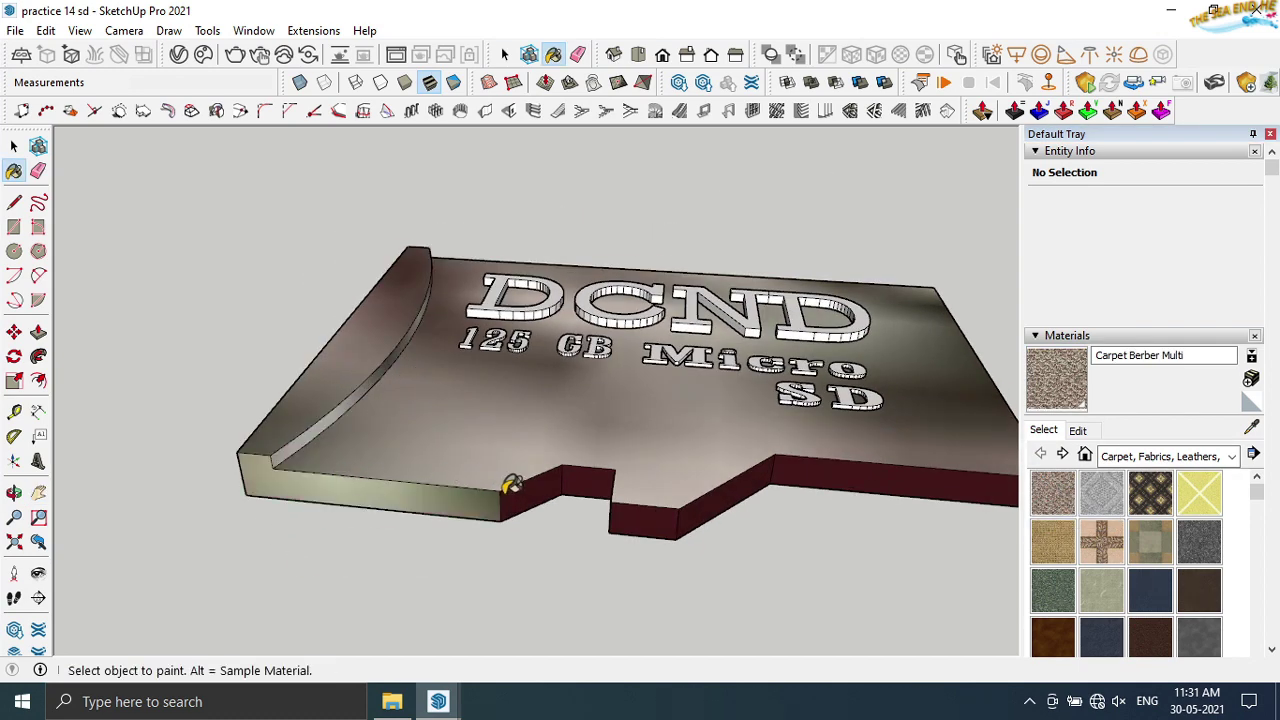
{"action": "left_click", "coordinate": [13, 147]}
{"action": "triple_click", "coordinate": [428, 386]}
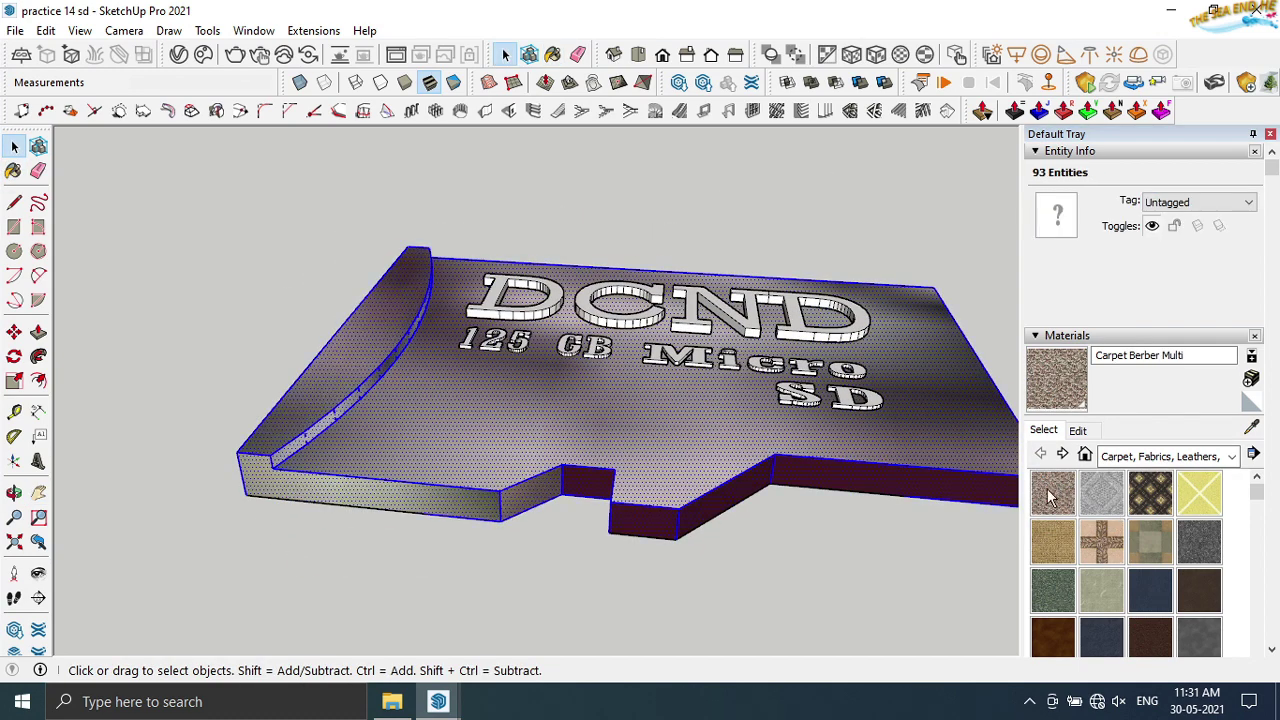
{"action": "left_click", "coordinate": [1051, 496]}
{"action": "left_click", "coordinate": [719, 421]}
{"action": "mouse_move", "coordinate": [643, 447]}
{"action": "middle_mouse_down"}
{"action": "mouse_move", "coordinate": [600, 350]}
{"action": "mouse_move", "coordinate": [534, 271]}
{"action": "mouse_move", "coordinate": [663, 563]}
{"action": "mouse_move", "coordinate": [627, 400]}
{"action": "mouse_move", "coordinate": [609, 471]}
{"action": "mouse_move", "coordinate": [563, 523]}
{"action": "middle_mouse_up"}
- Paint the DCND lettering with the Leather Red Brown material
{"action": "left_click", "coordinate": [14, 147]}
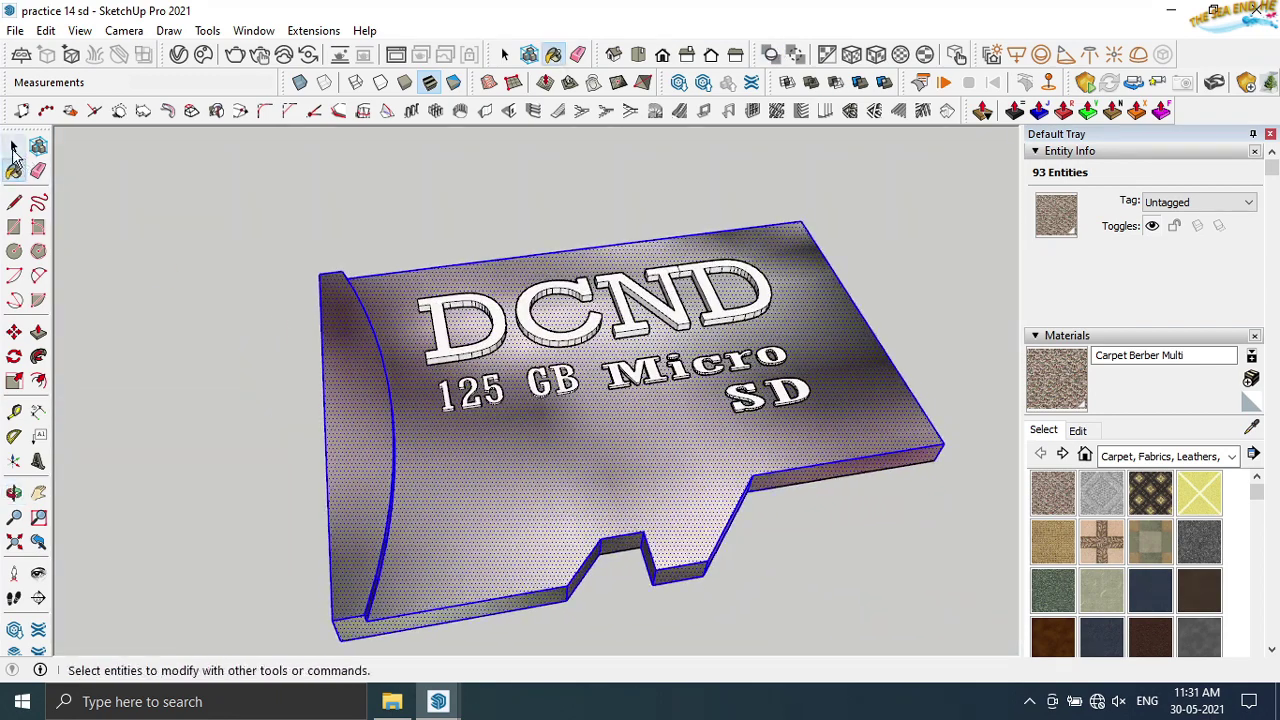
{"action": "left_click", "coordinate": [286, 287]}
{"action": "middle_click_drag", "start_coordinate": [286, 287], "coordinate": [495, 305]}
{"action": "left_click", "coordinate": [495, 305]}
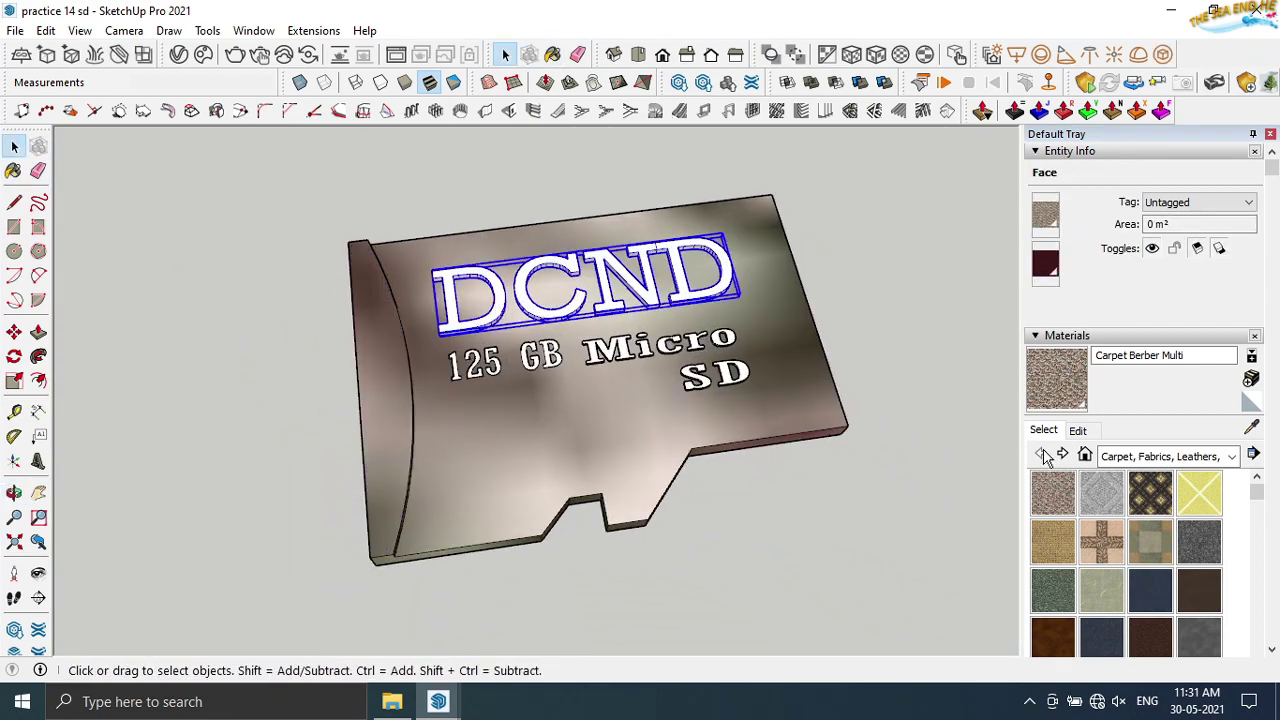
{"action": "left_click", "coordinate": [1063, 637]}
{"action": "left_click", "coordinate": [617, 249]}
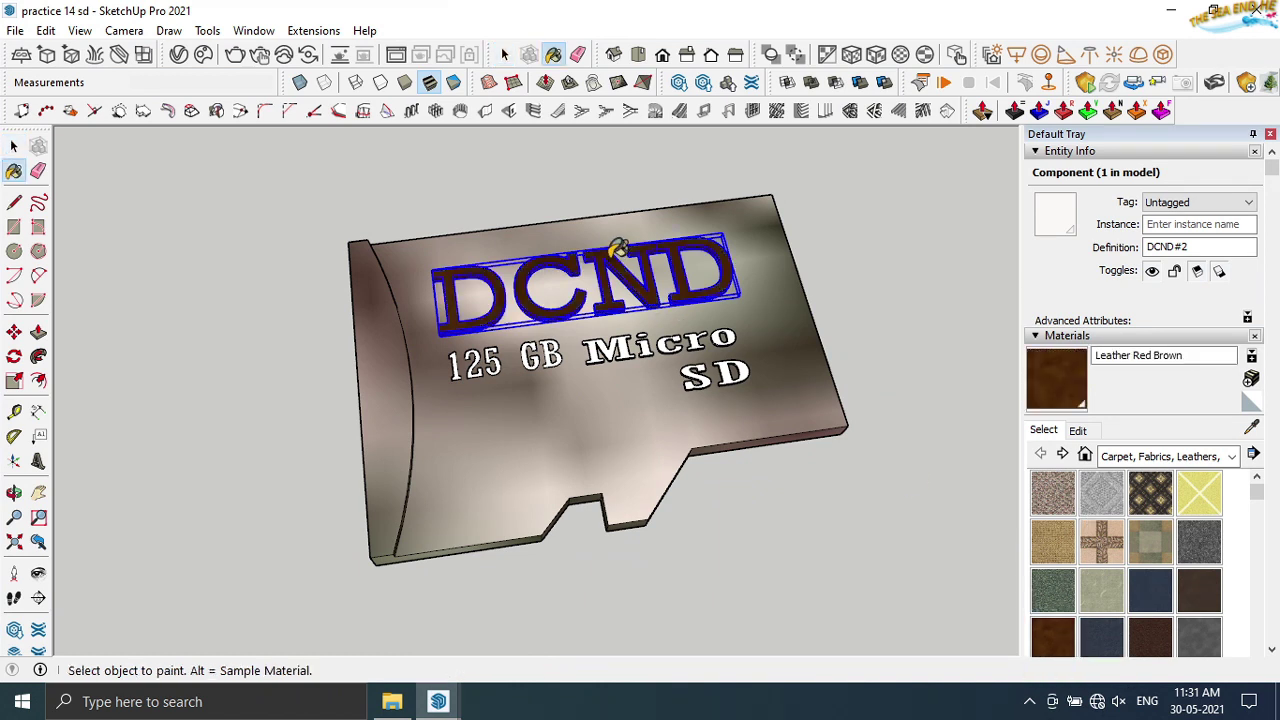
{"action": "left_click", "coordinate": [13, 148]}
{"action": "left_click", "coordinate": [184, 325]}
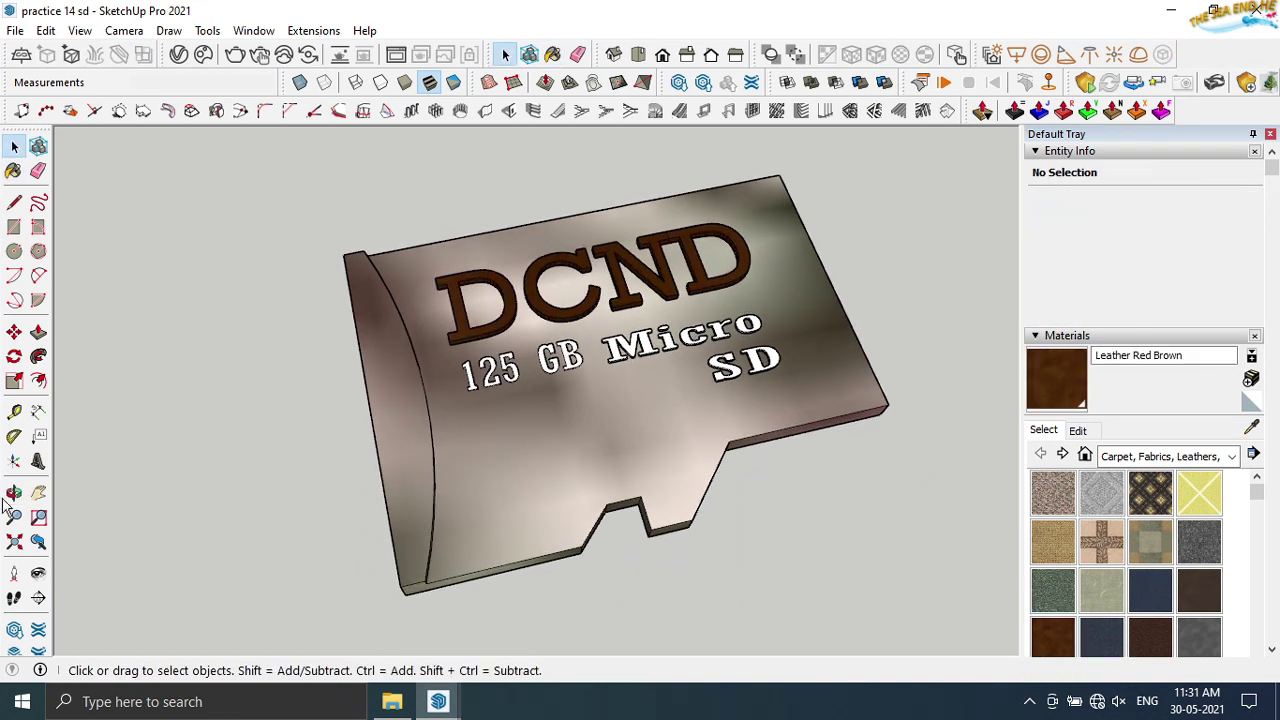
- Frame the whole card in view and start an interactive V-Ray render
{"action": "left_click", "coordinate": [14, 542]}
{"action": "scroll", "coordinate": [375, 418], "scroll_direction": "up", "scroll_amount": 1}
{"action": "scroll", "coordinate": [375, 419], "scroll_direction": "up", "scroll_amount": 2}
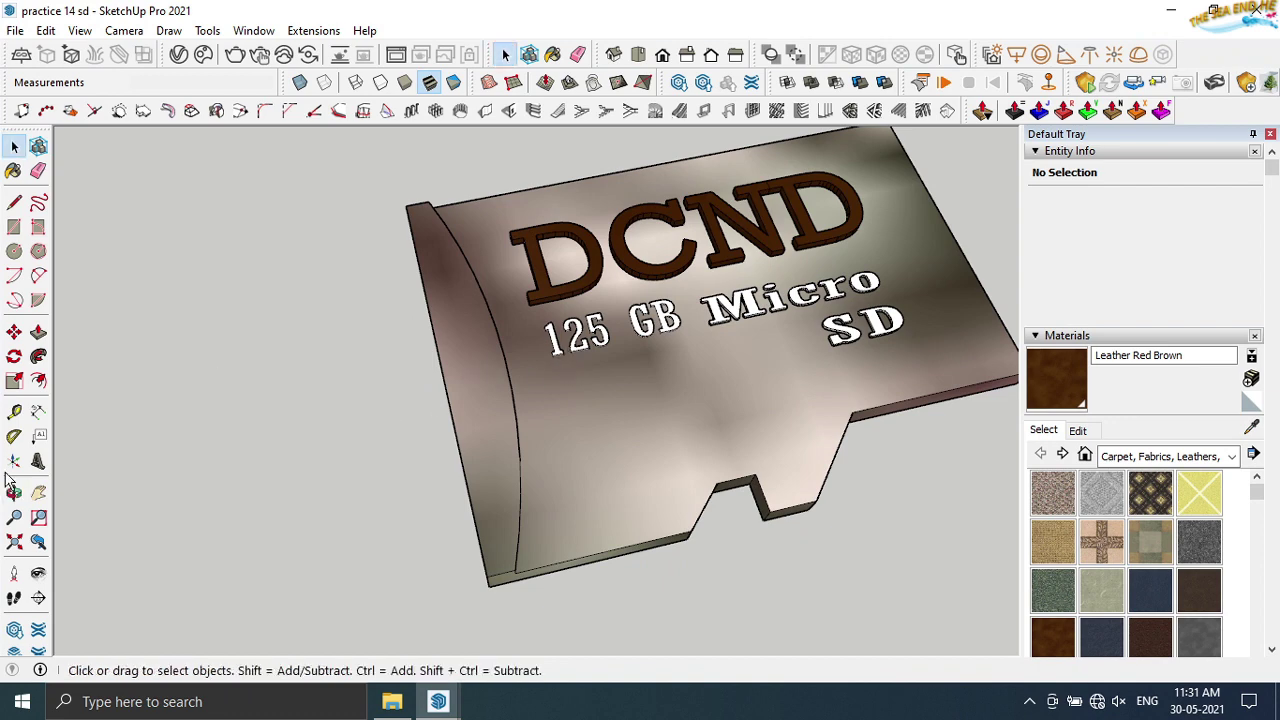
{"action": "key", "text": "ctrl+a"}
{"action": "left_click", "coordinate": [250, 430]}
{"action": "left_click", "coordinate": [38, 492]}
{"action": "left_click_drag", "start_coordinate": [386, 418], "coordinate": [295, 440]}
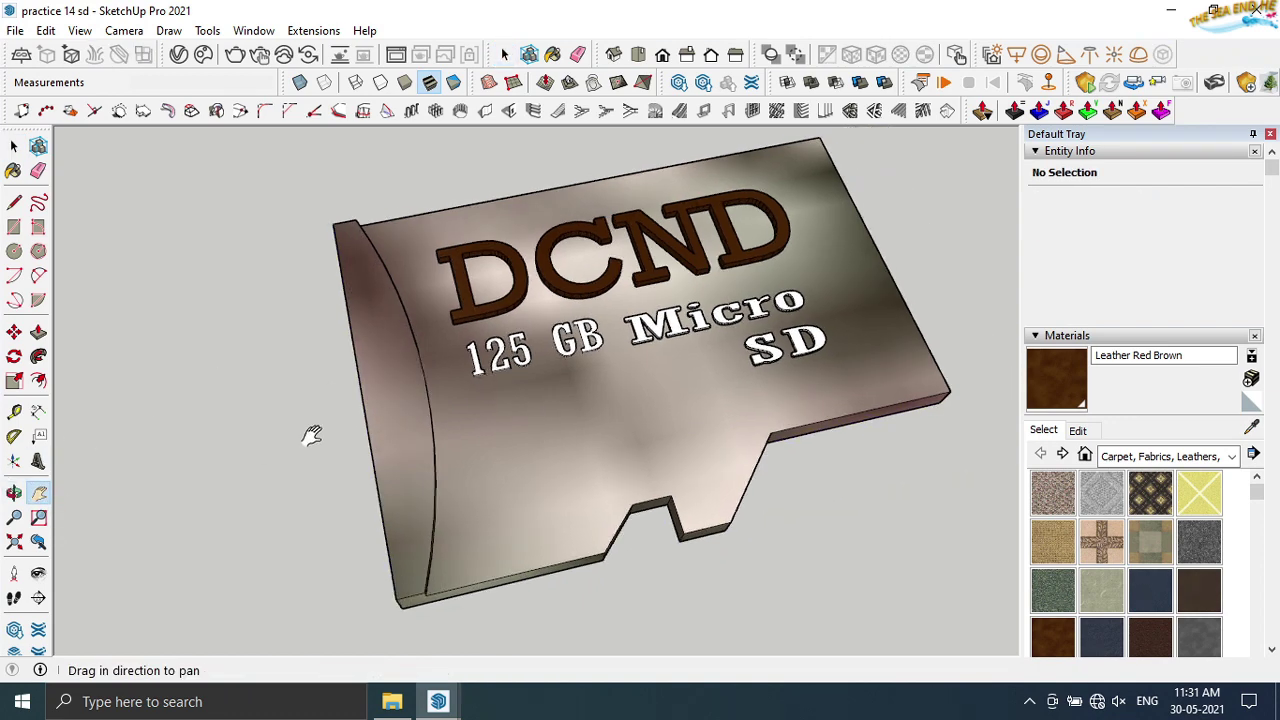
{"action": "left_click", "coordinate": [235, 54]}
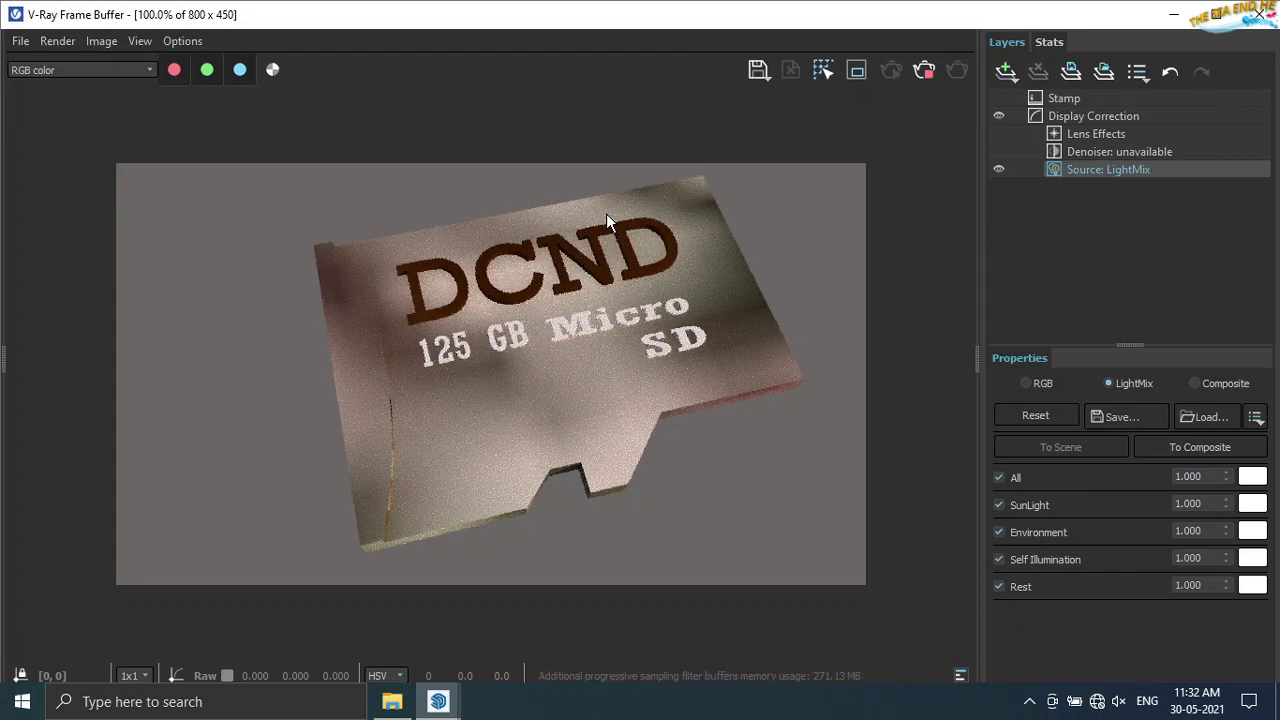
- Toggle SunLight and Environment in the light mix, then close the Frame Buffer
{"action": "left_click", "coordinate": [998, 505]}
{"action": "left_click", "coordinate": [998, 505]}
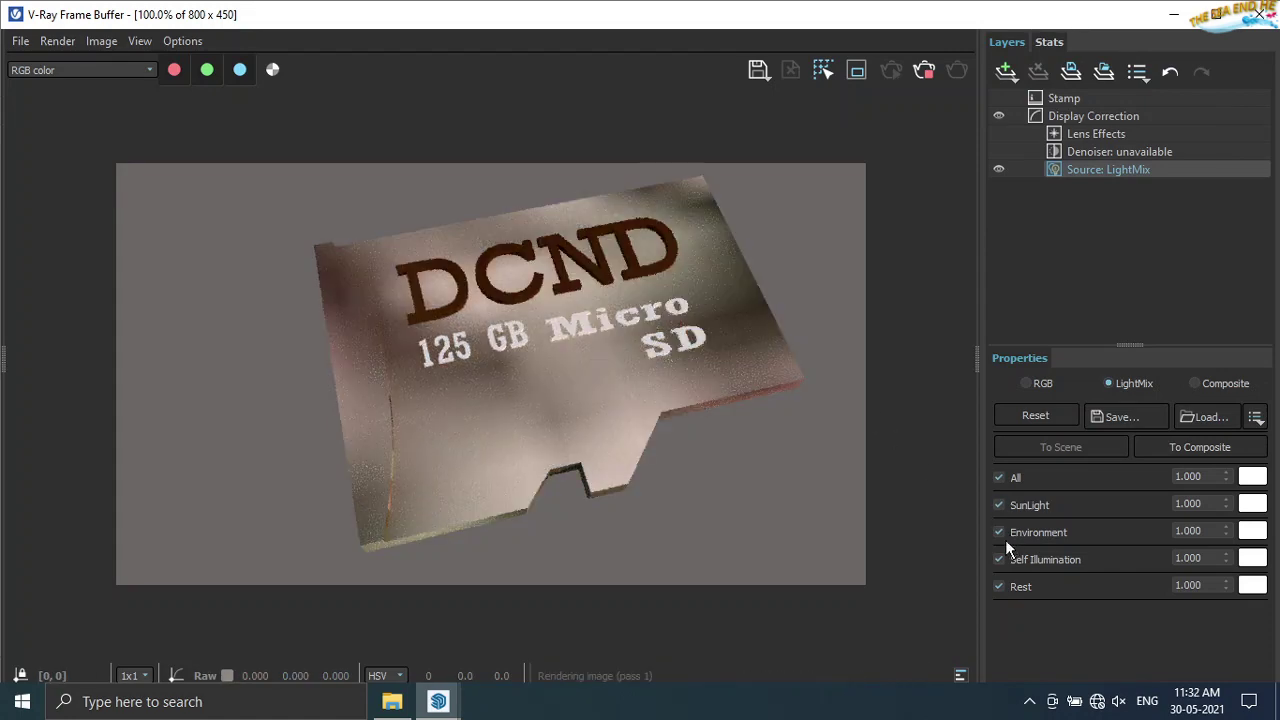
{"action": "left_click", "coordinate": [998, 532]}
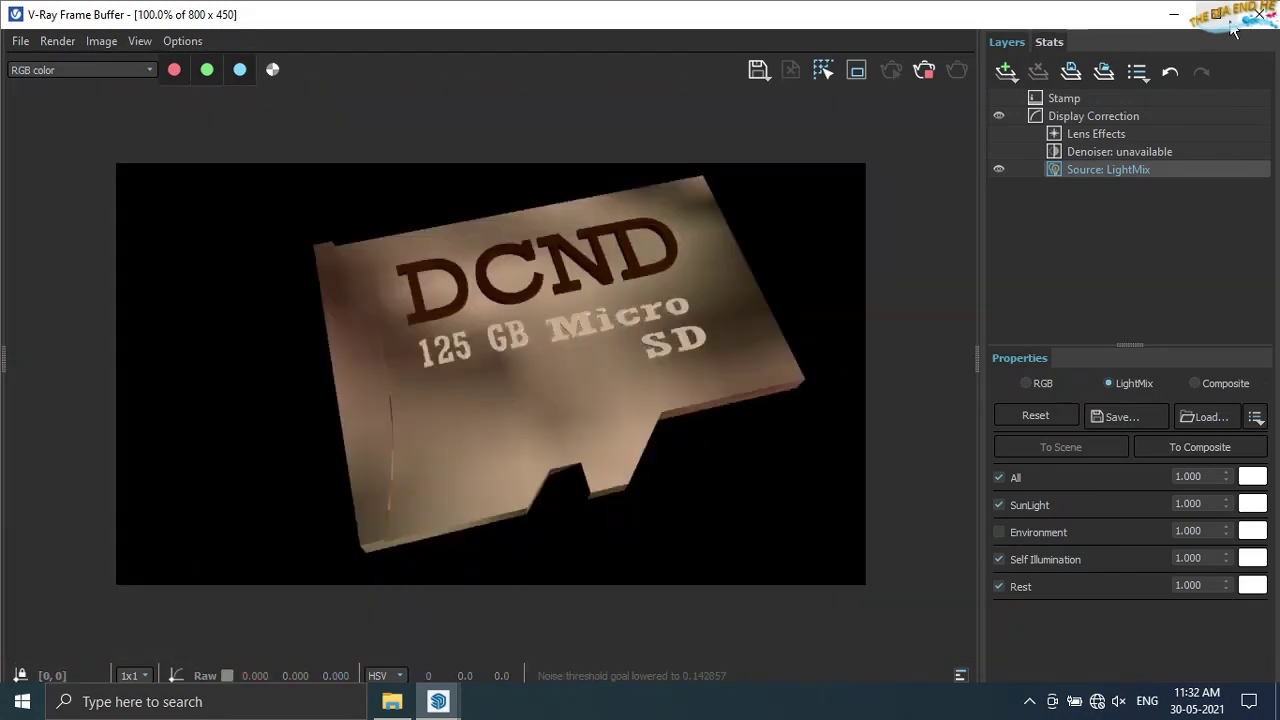
{"action": "left_click", "coordinate": [1256, 14]}
- Re-render the card's underside with gold contacts, with SunLight and Environment both enabled
{"action": "mouse_move", "coordinate": [451, 506]}
{"action": "middle_mouse_down"}
{"action": "mouse_move", "coordinate": [597, 551]}
{"action": "mouse_move", "coordinate": [552, 207]}
{"action": "mouse_move", "coordinate": [517, 263]}
{"action": "mouse_move", "coordinate": [446, 206]}
{"action": "middle_mouse_up"}
{"action": "mouse_move", "coordinate": [481, 379]}
{"action": "middle_mouse_down", "text": "shift"}
{"action": "mouse_move", "coordinate": [481, 519]}
{"action": "mouse_move", "coordinate": [466, 423]}
{"action": "middle_mouse_up", "text": "shift"}
{"action": "left_click", "coordinate": [324, 82]}
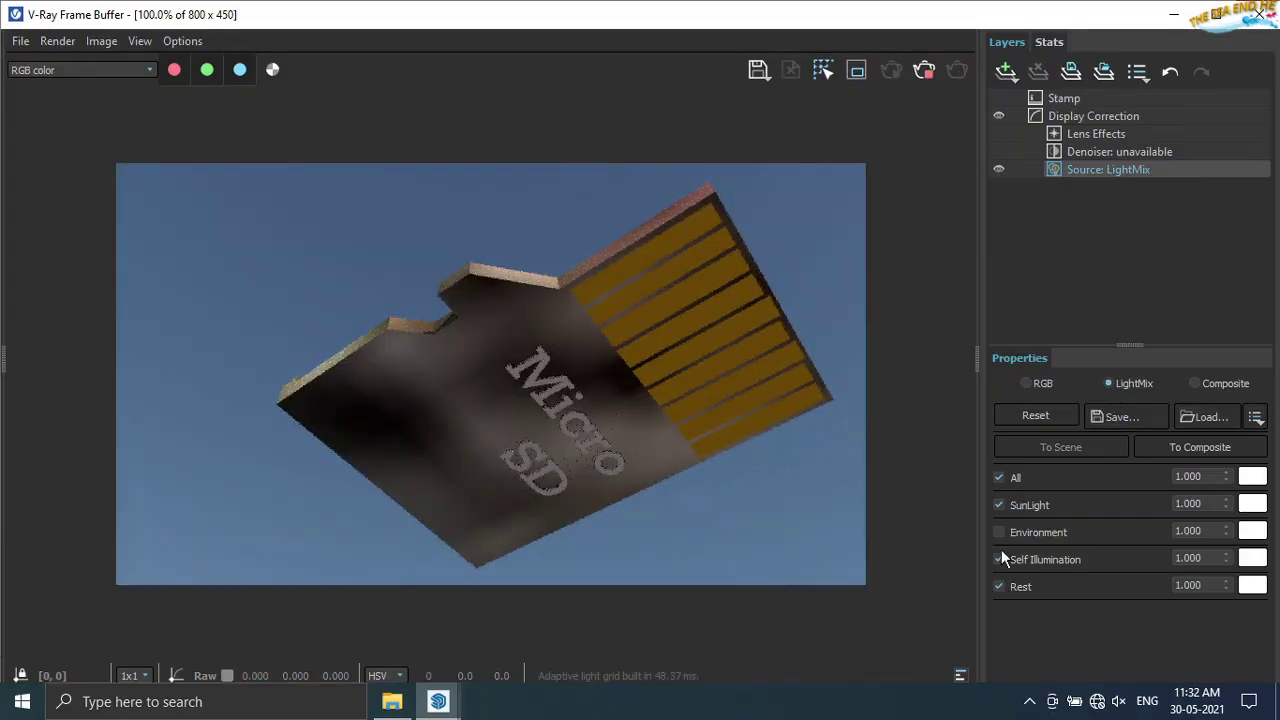
{"action": "left_click", "coordinate": [999, 504]}
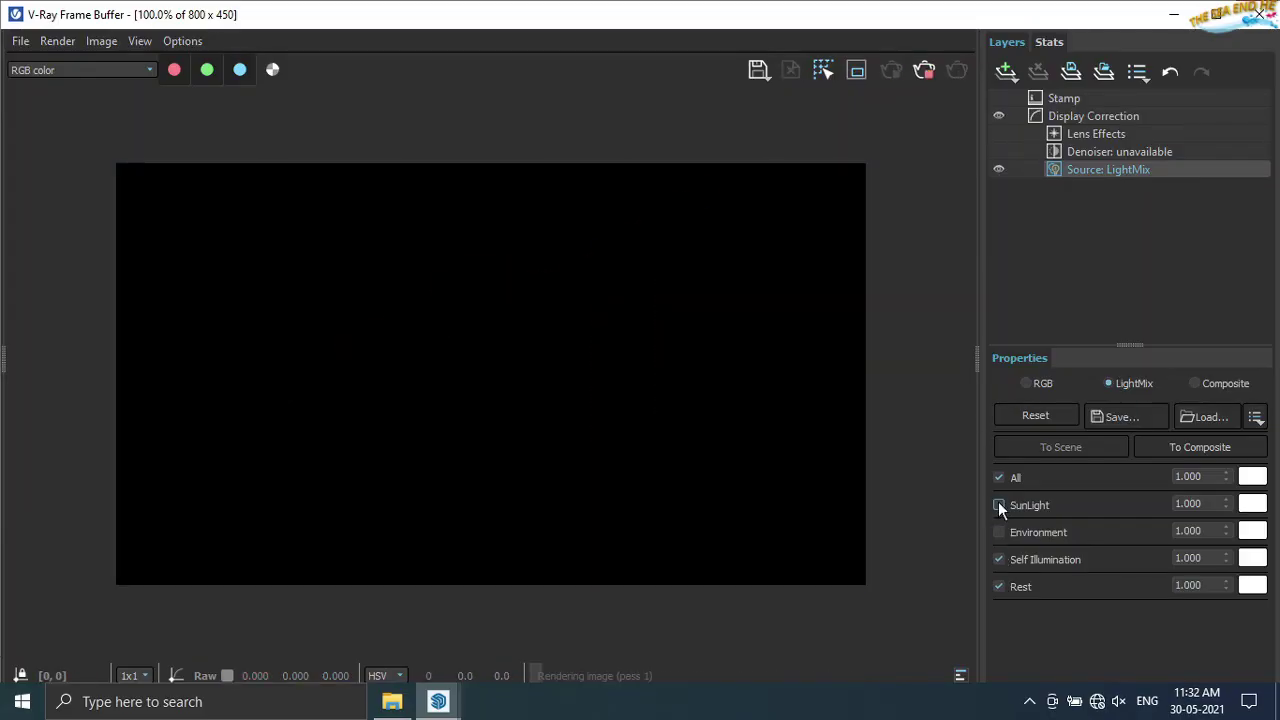
{"action": "left_click", "coordinate": [1000, 530]}
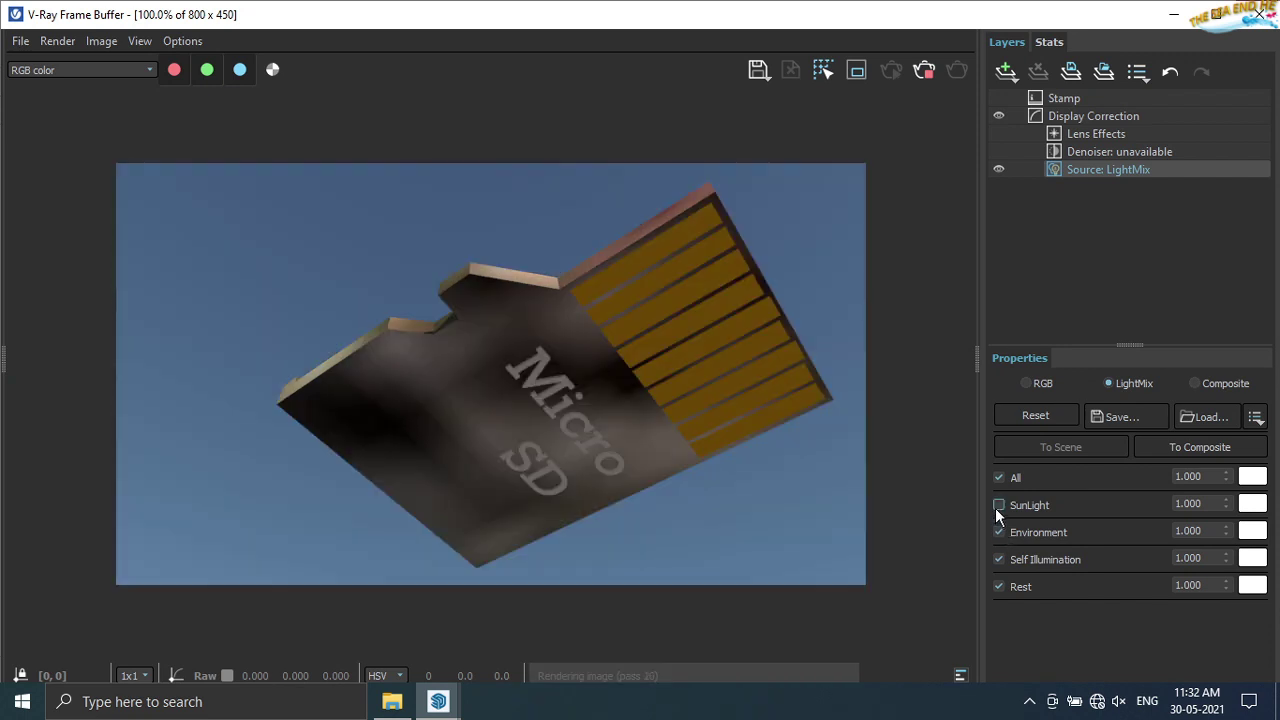
{"action": "left_click", "coordinate": [997, 506]}
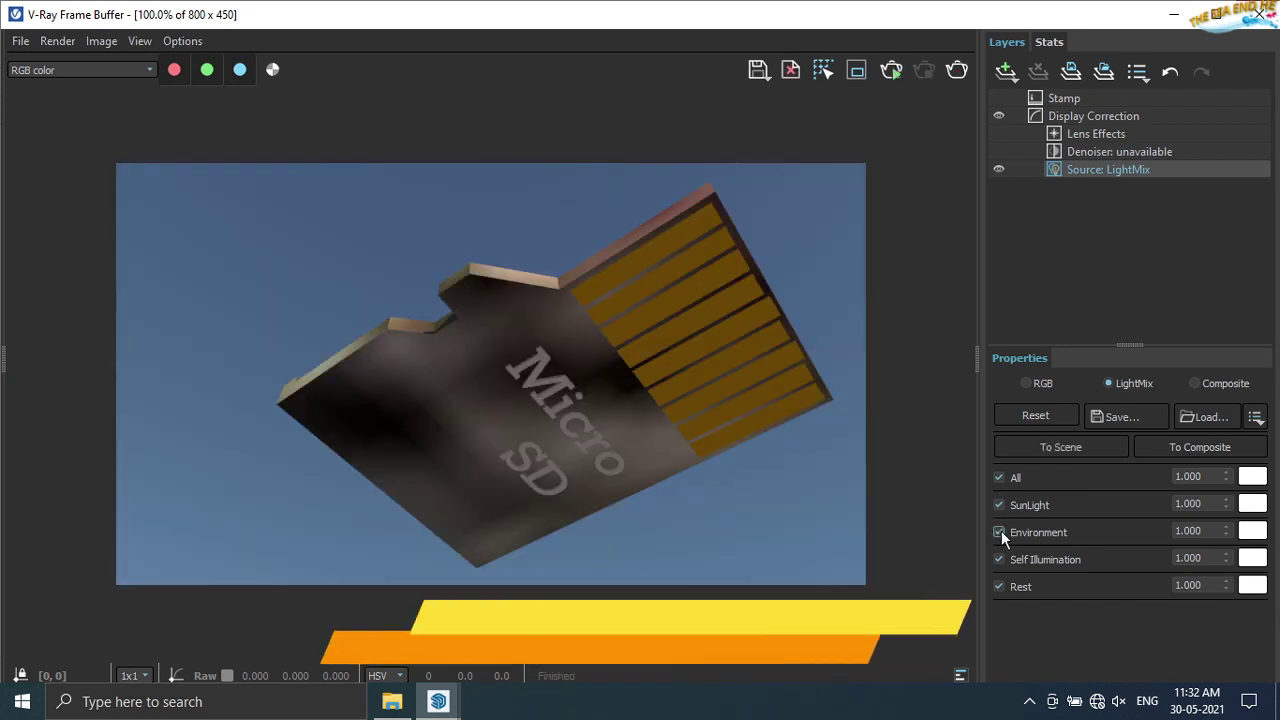